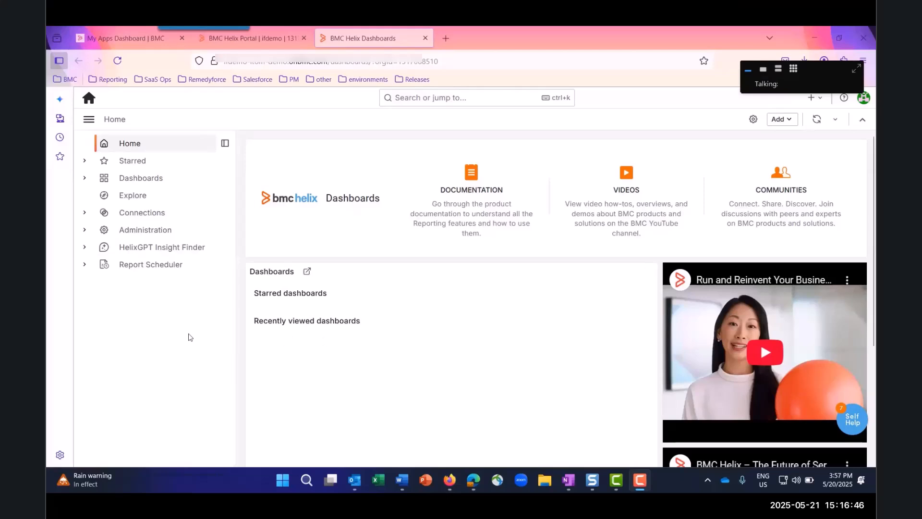
Open HelixGPT Insight Finder and collapse the navigation pane to widen the chat.
left_click(176, 248)
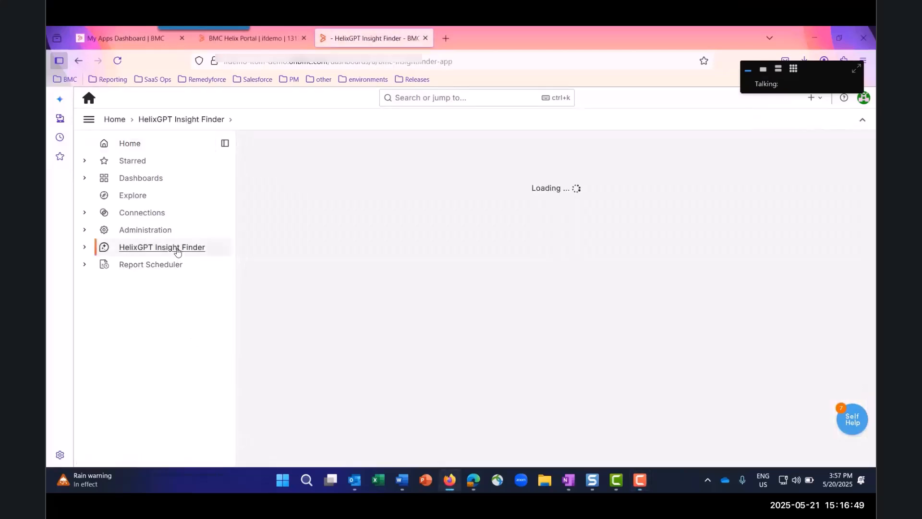
left_click(224, 143)
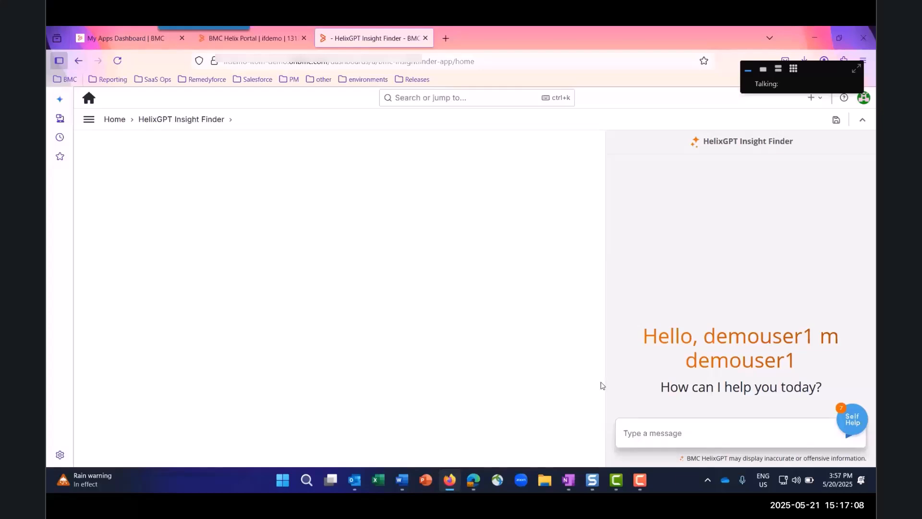
Ask for incidents by assigned group, limited to open incidents (Service Desk 15, BMCOpsMonitoring Support Group1 28).
left_click(643, 431)
type("show breakdown of incide")
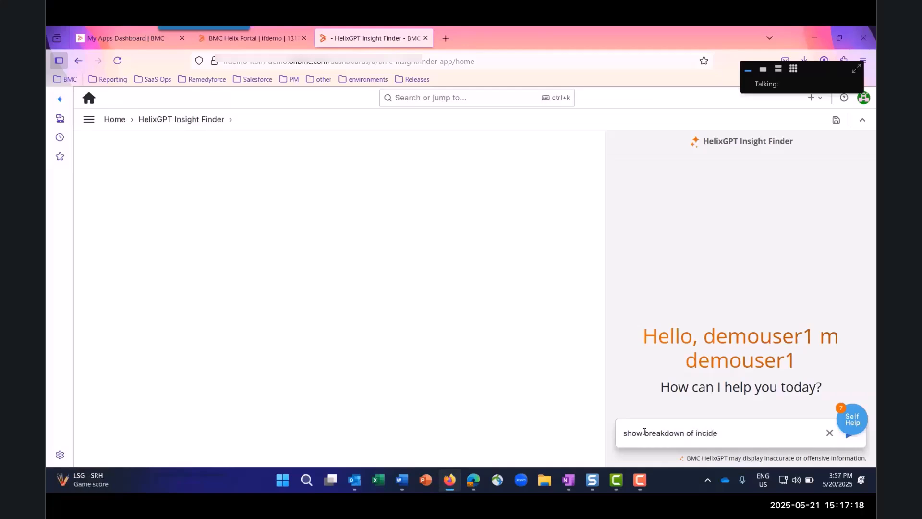
type("nts by asisigned group")
key("Return")
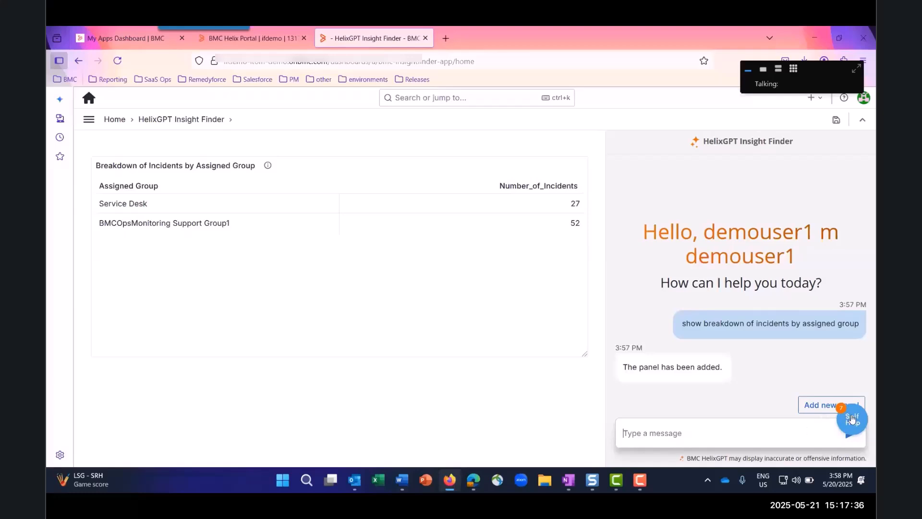
left_click_drag(851, 417, 841, 160)
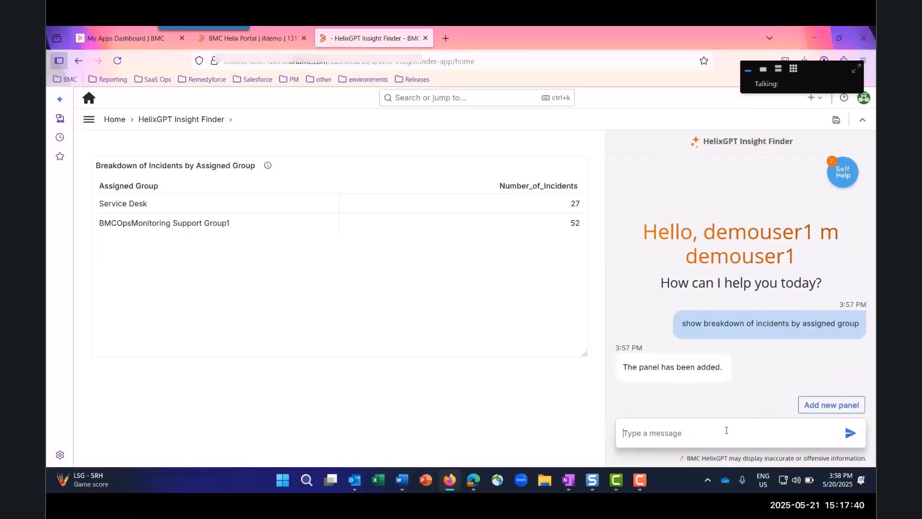
type("show results for open i")
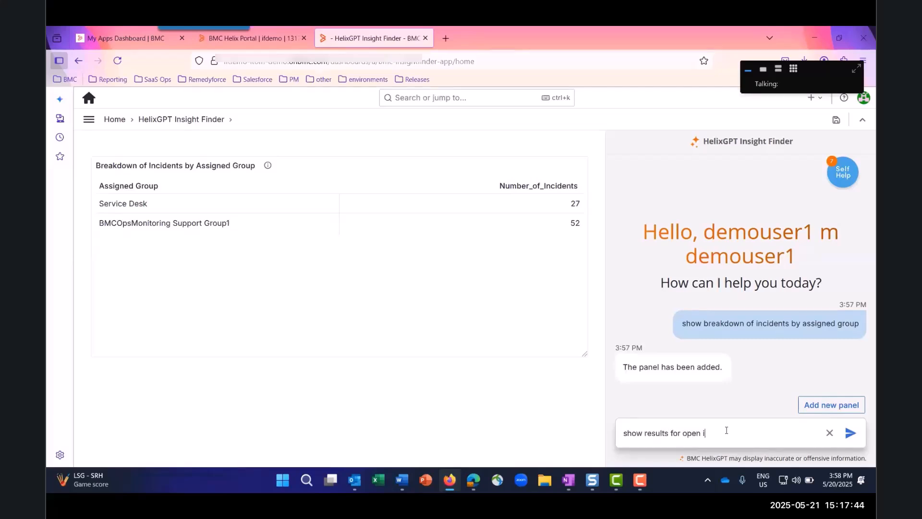
type("ncidents only")
key("Return")
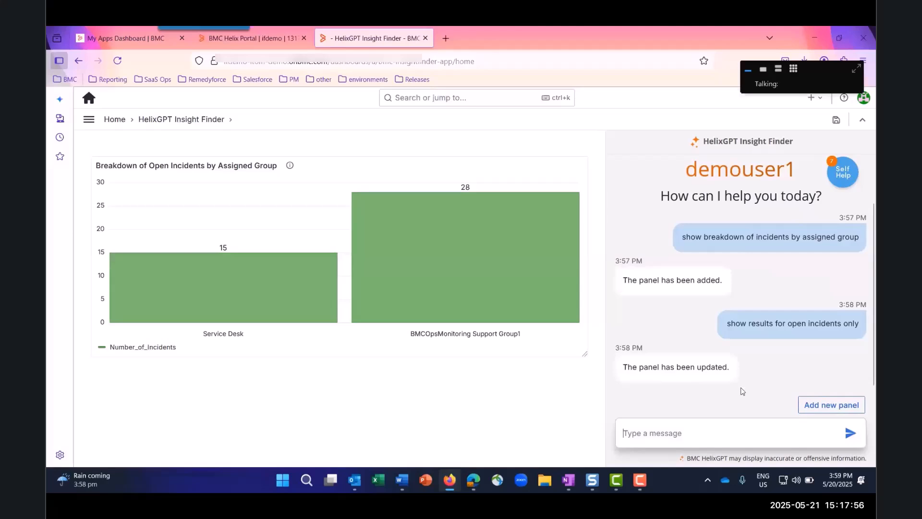
Request a new panel listing incidents with work log details, filtered to critical priority only.
left_click(824, 405)
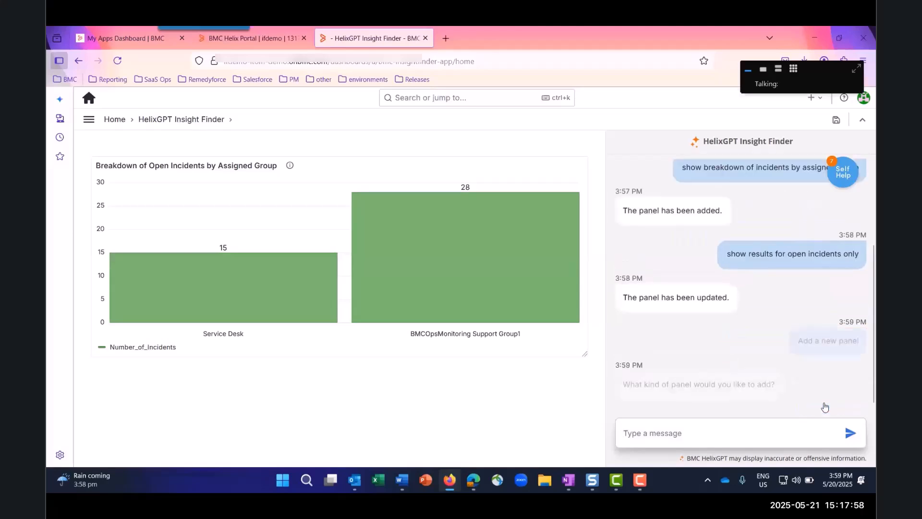
type("sh")
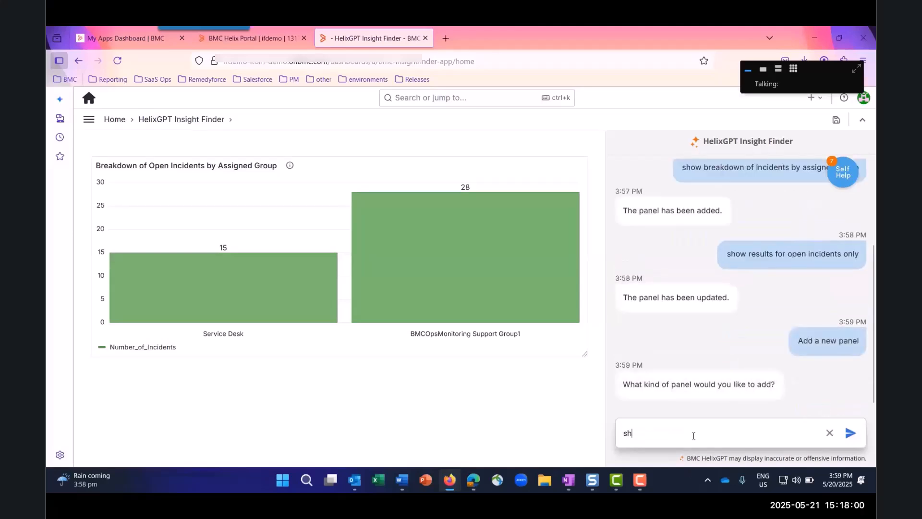
type("ow list of incidents")
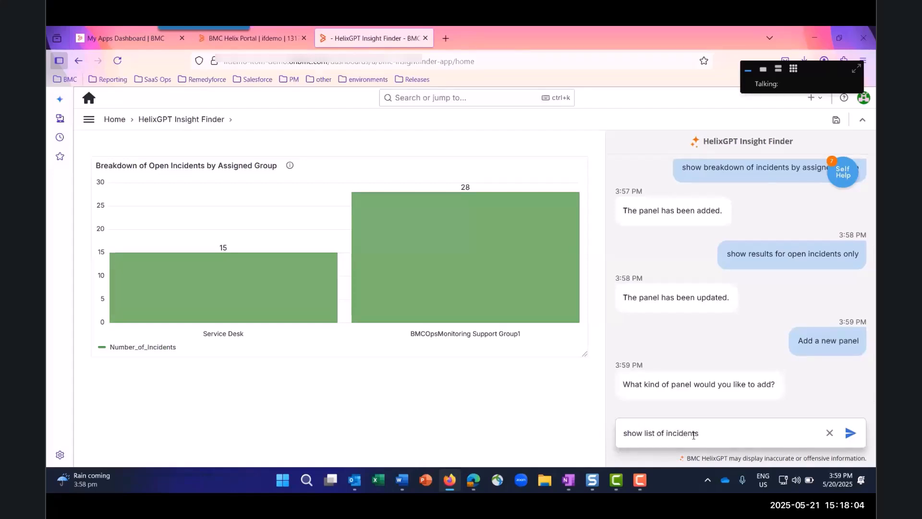
type(" with work log details")
key("Return")
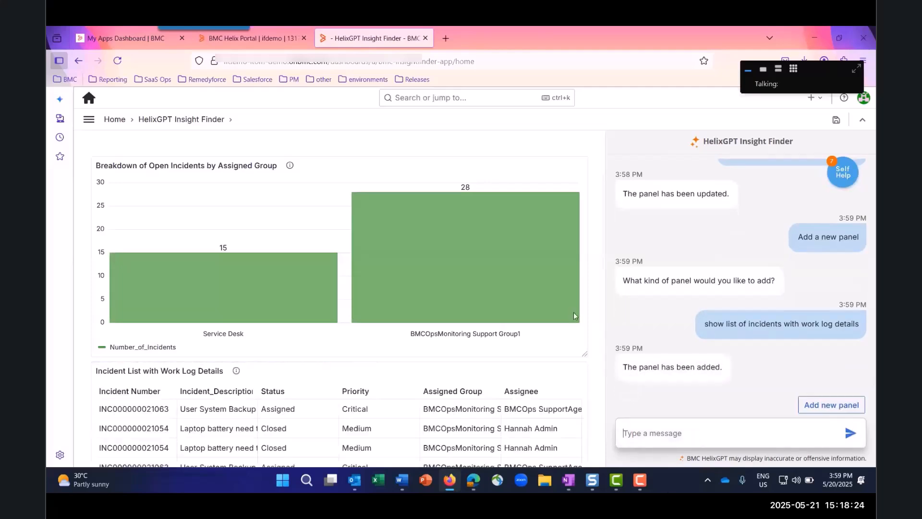
scroll(603, 313, "down", 1)
scroll(603, 313, "down", 2)
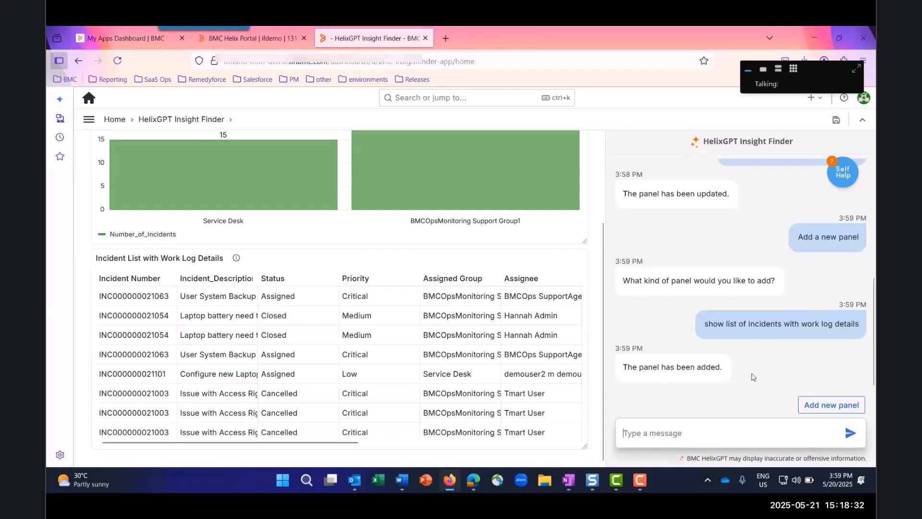
type("s")
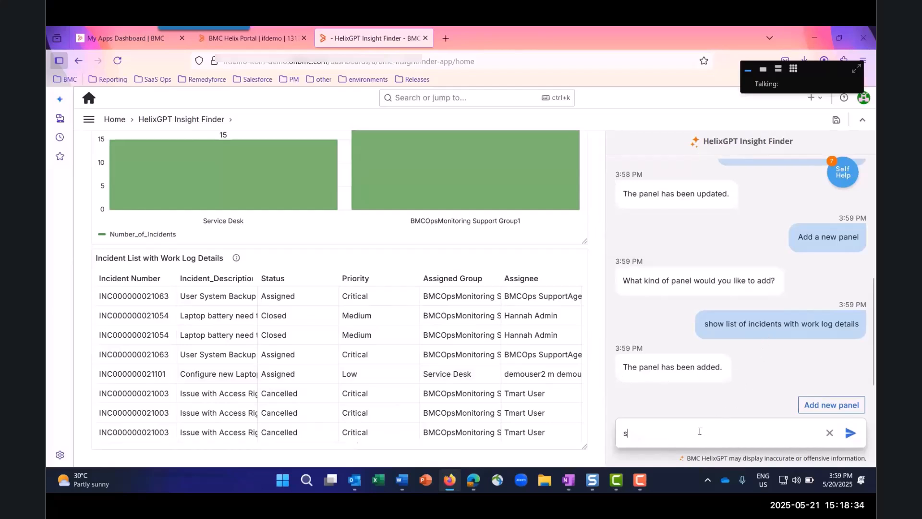
type("how for in")
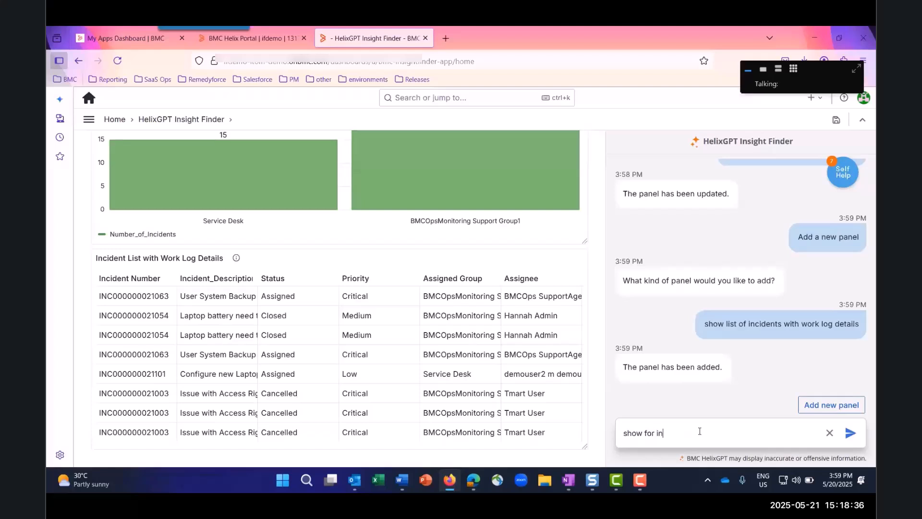
type("cidents of critical priority only")
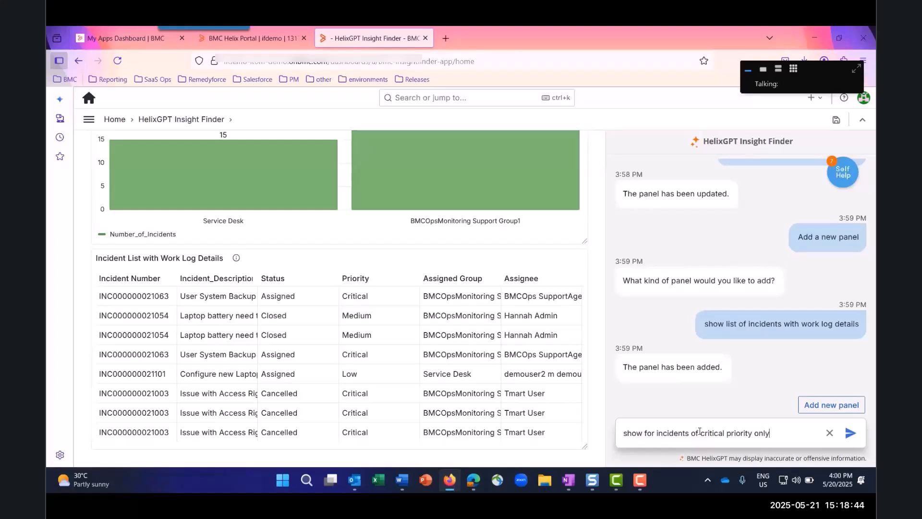
key("Return")
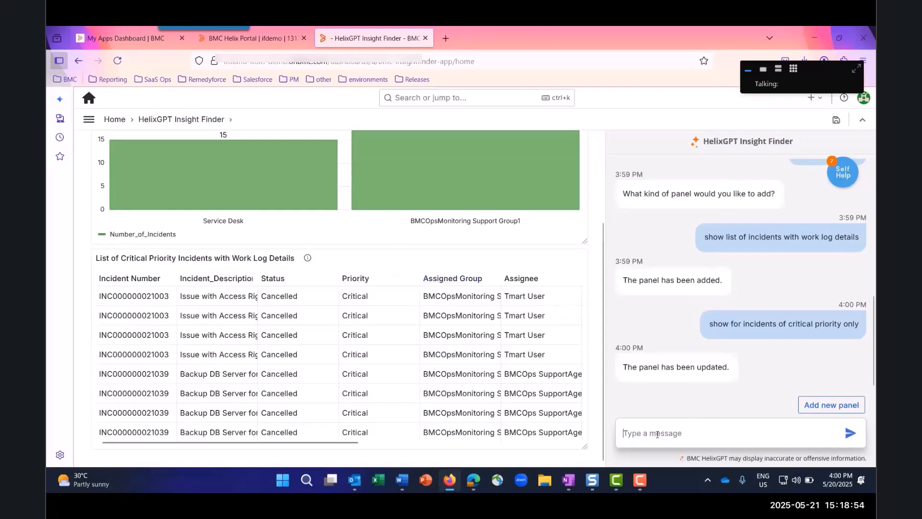
Rename the incident table panel to 'Critical incidents with Work Log'.
type("Ren")
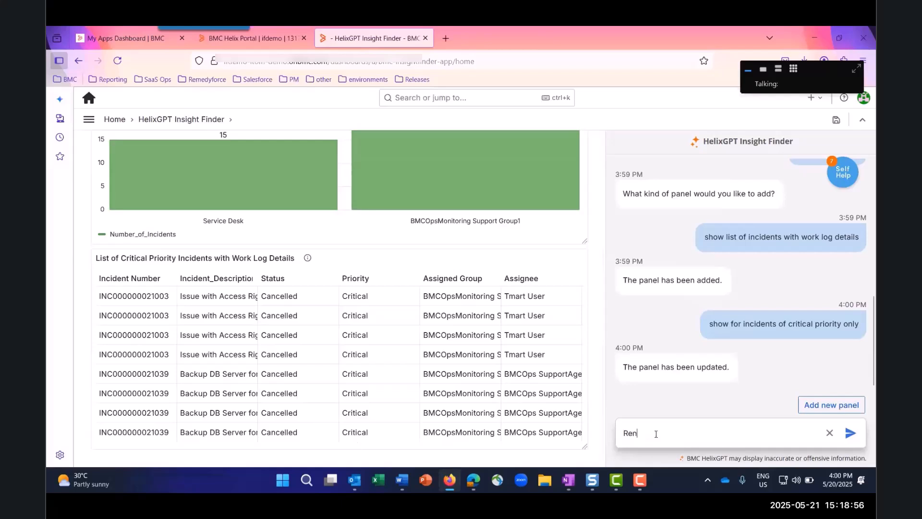
type("ame the panel to Critical")
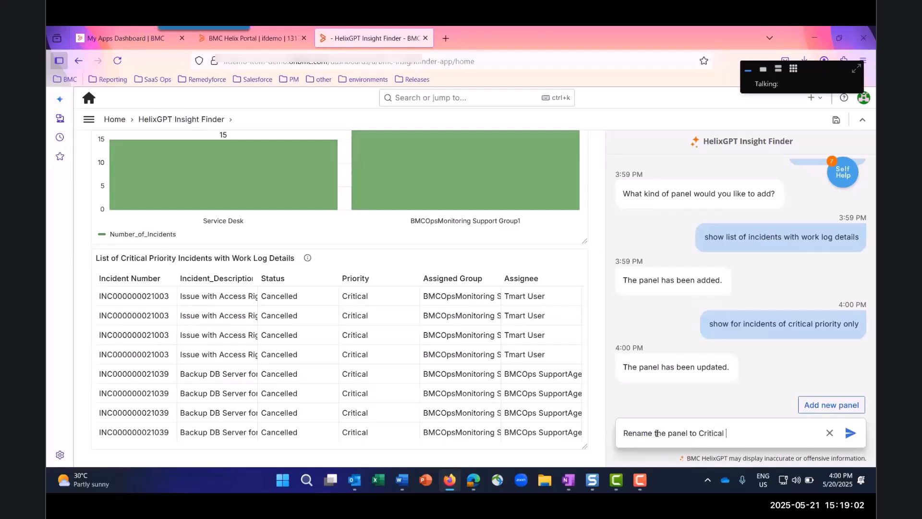
type(" incidents with Work Log")
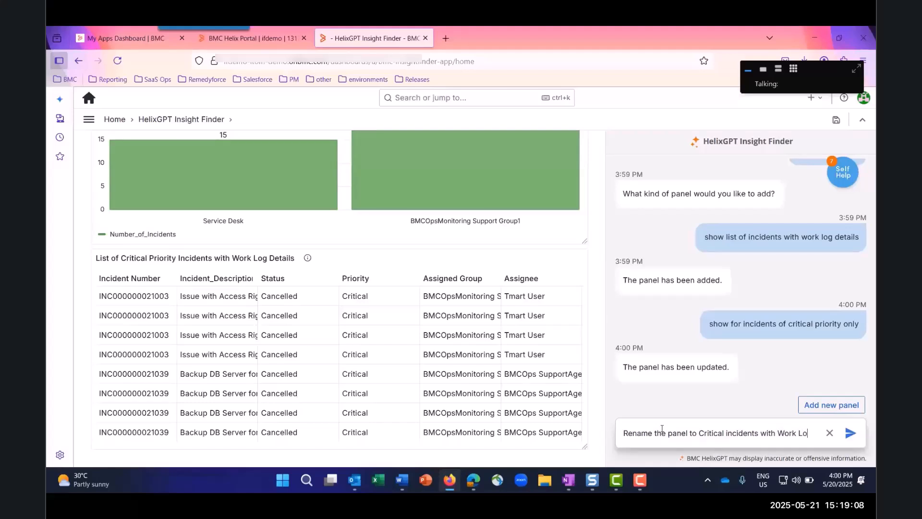
key("Return")
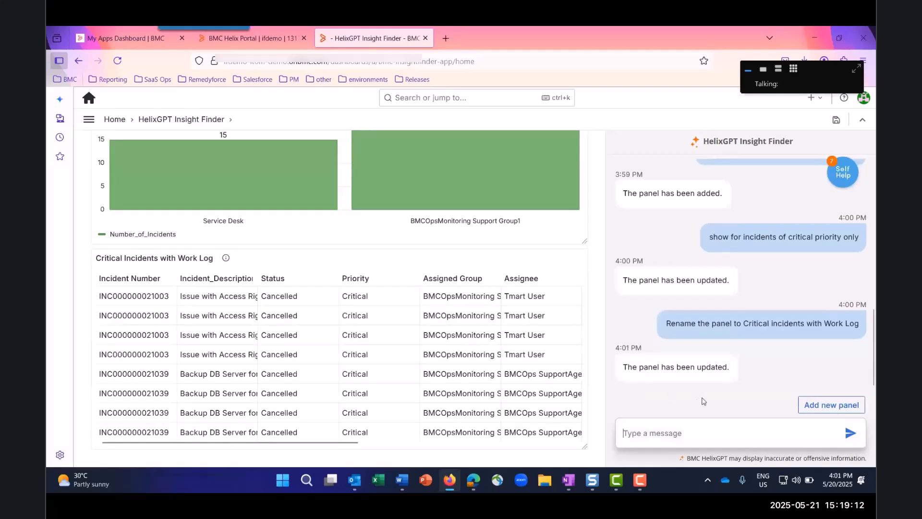
left_click(825, 403)
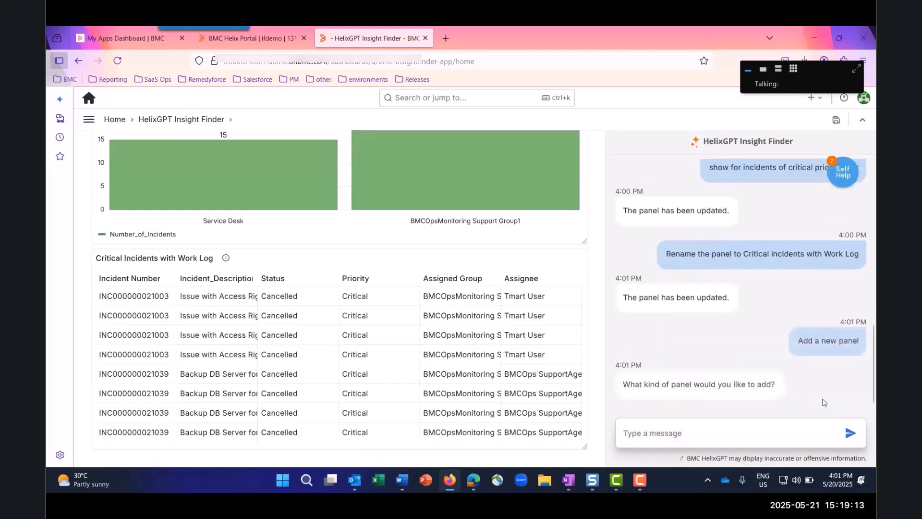
Add a 'Distribution of Problems by Status' bar chart sorted by descending count.
left_click(717, 429)
type("show dis")
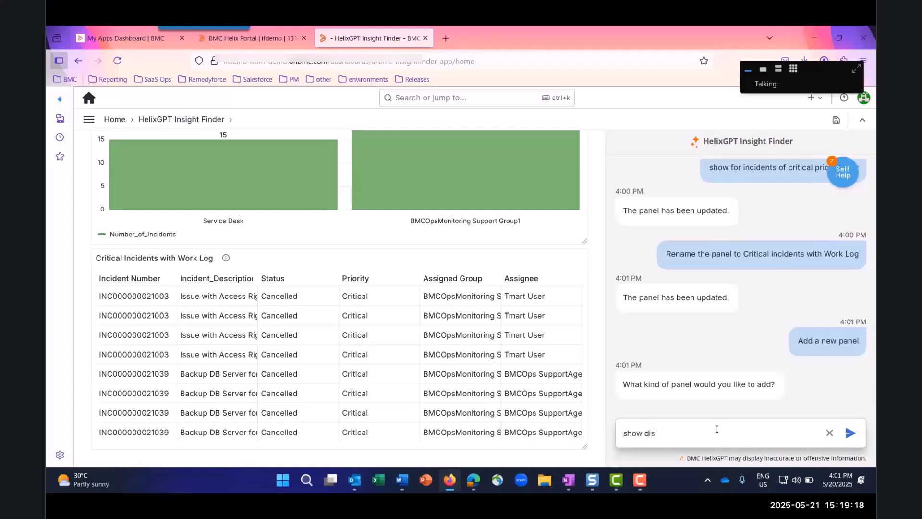
type("tribution of problems by status")
key("Return")
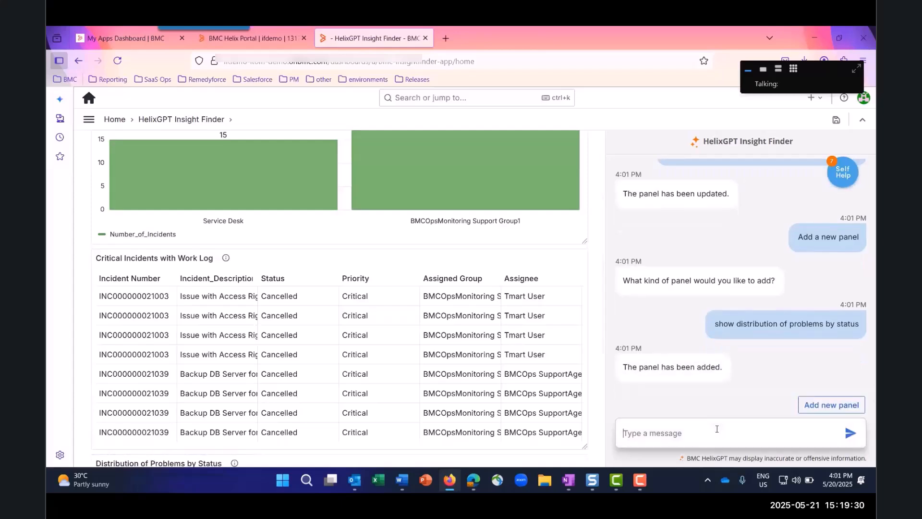
scroll(552, 405, "down", 3)
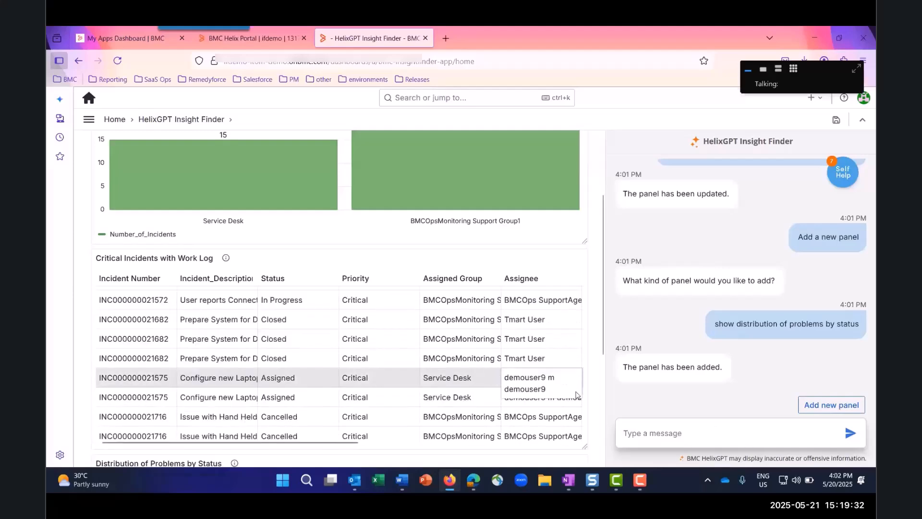
left_click_drag(606, 357, 592, 455)
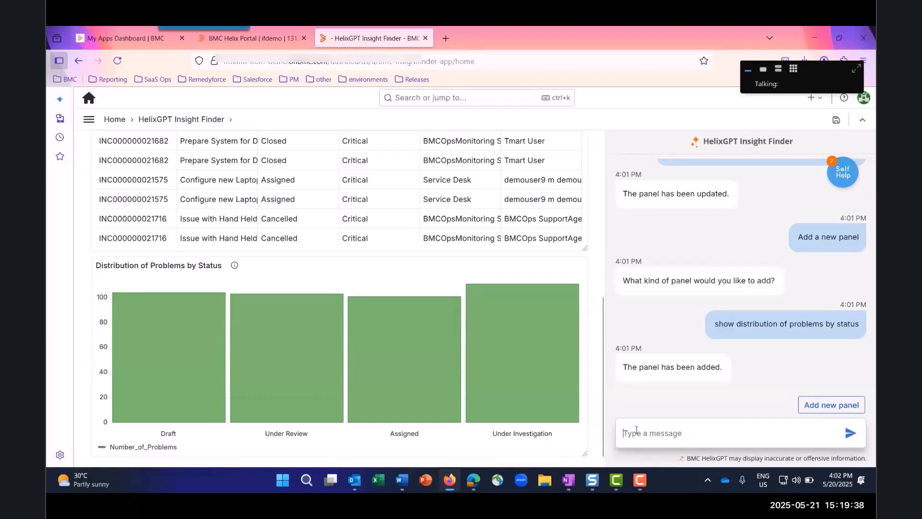
type("Order by ")
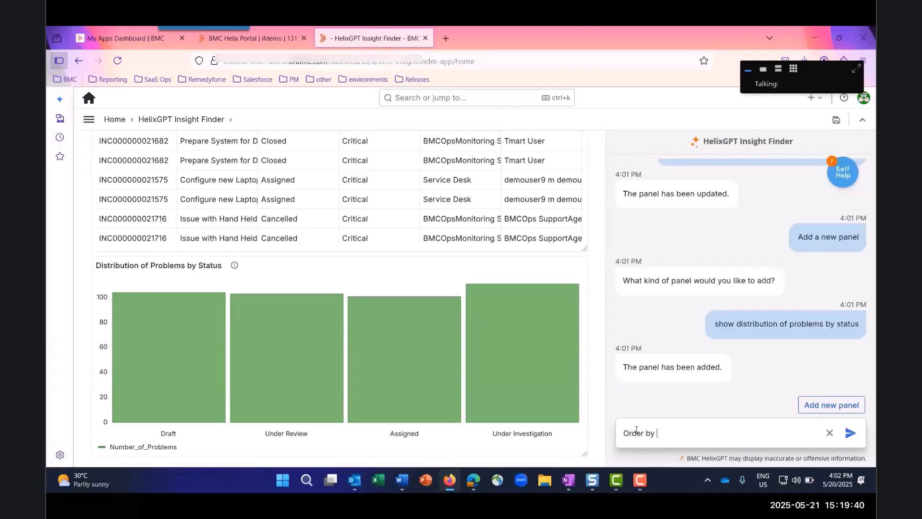
type("descending order of counts")
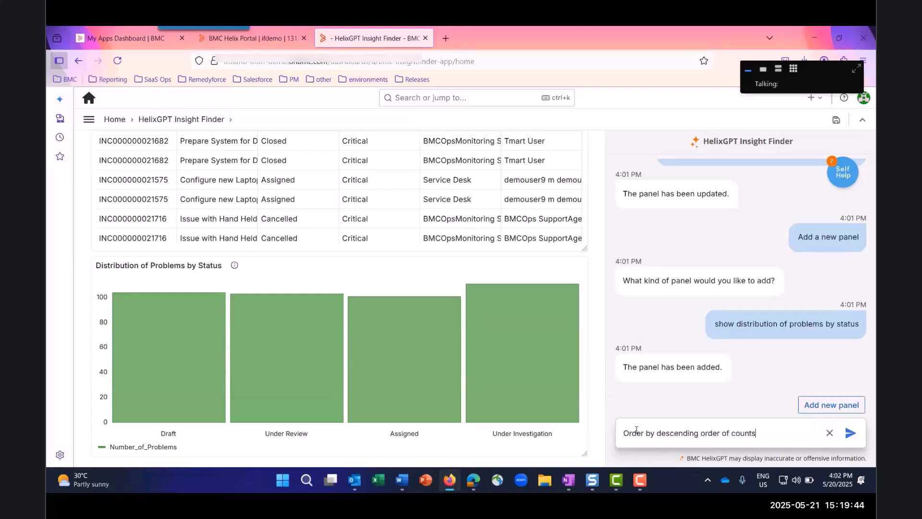
key("Return")
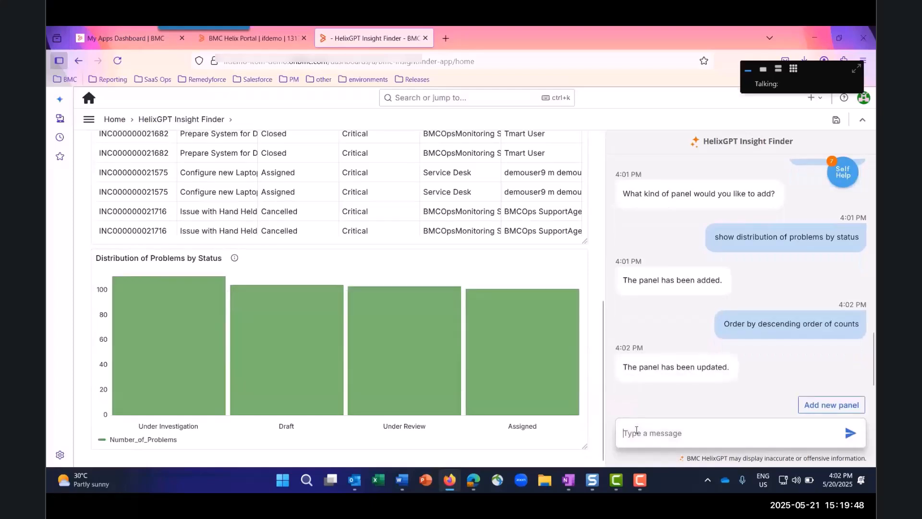
mouse_move(218, 321)
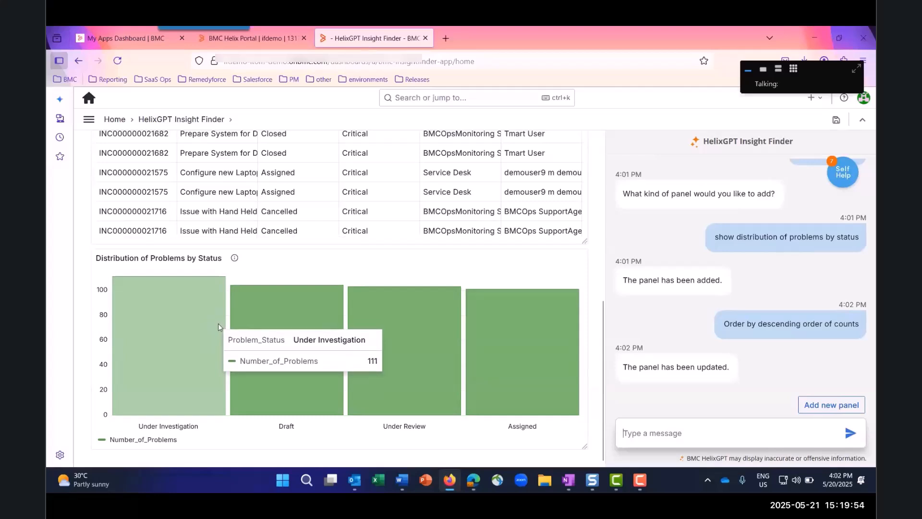
left_click(810, 406)
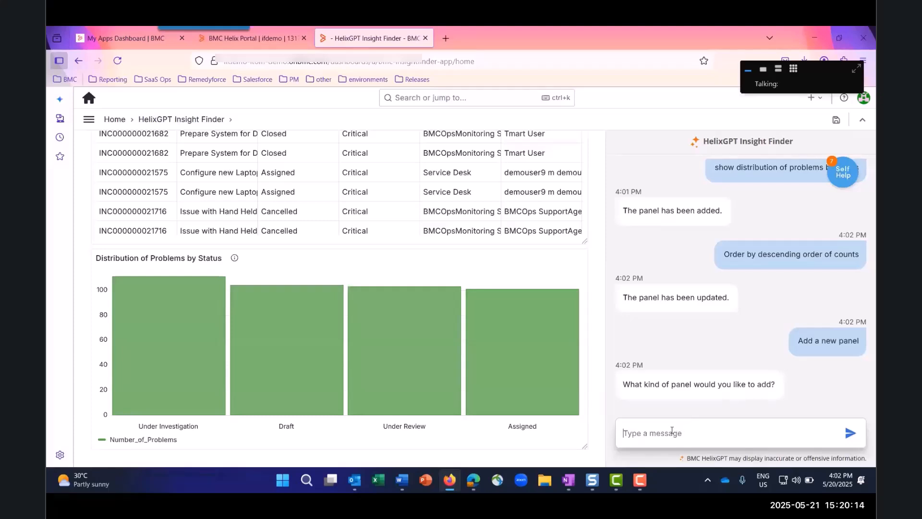
Ask for change management visualizations and pick the change requests by Priority suggestion.
type("show change management vis")
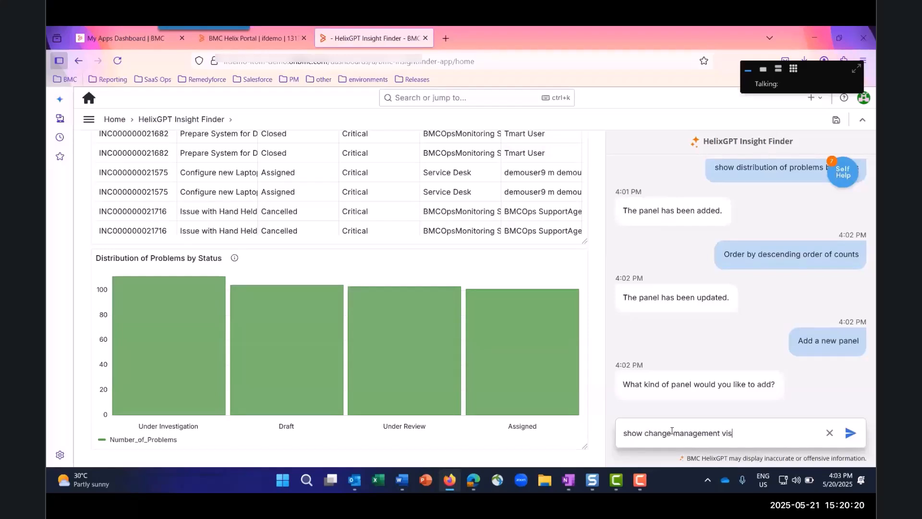
type("ualizations")
key("Return")
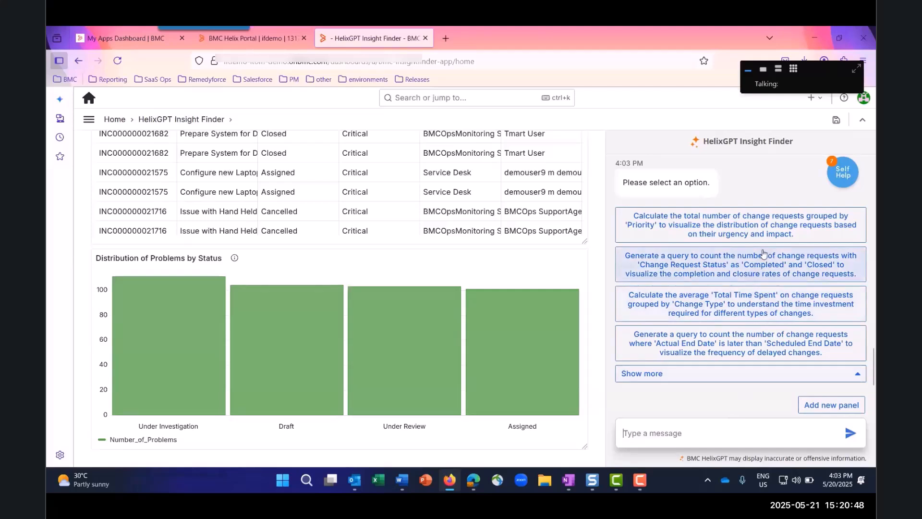
scroll(860, 236, "up", 1)
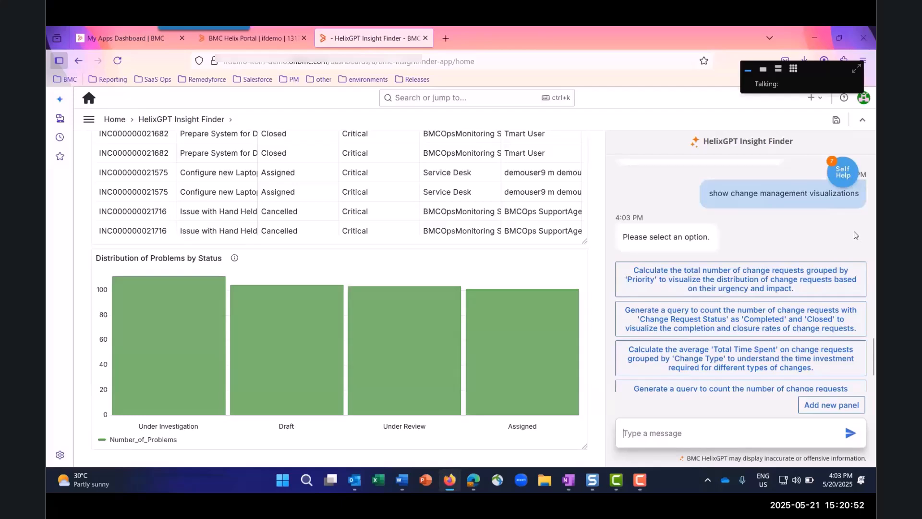
scroll(855, 236, "down", 1)
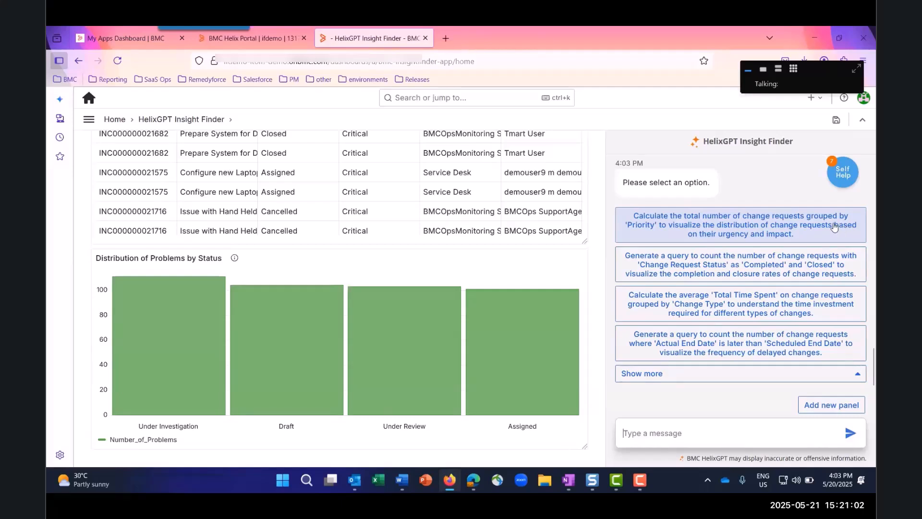
left_click(834, 227)
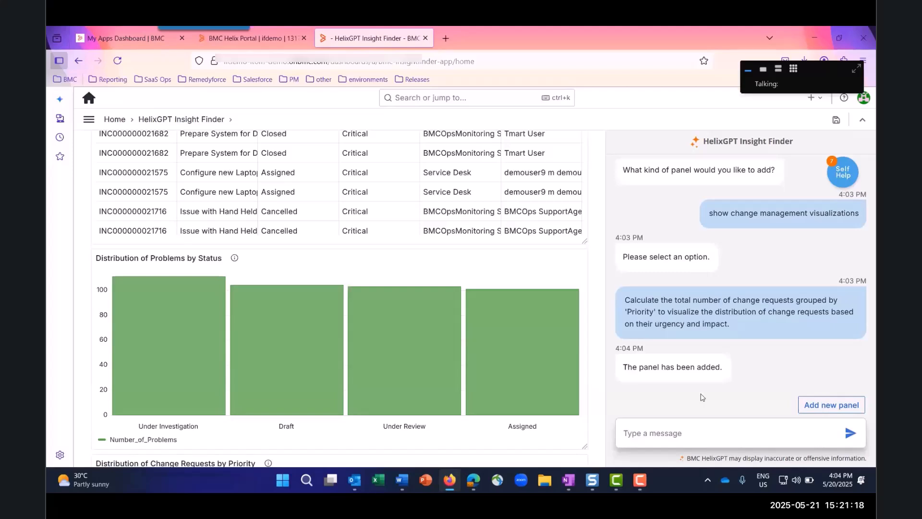
Scroll up to the top of the BMC Helix Dashboards home page.
scroll(688, 394, "up", 3)
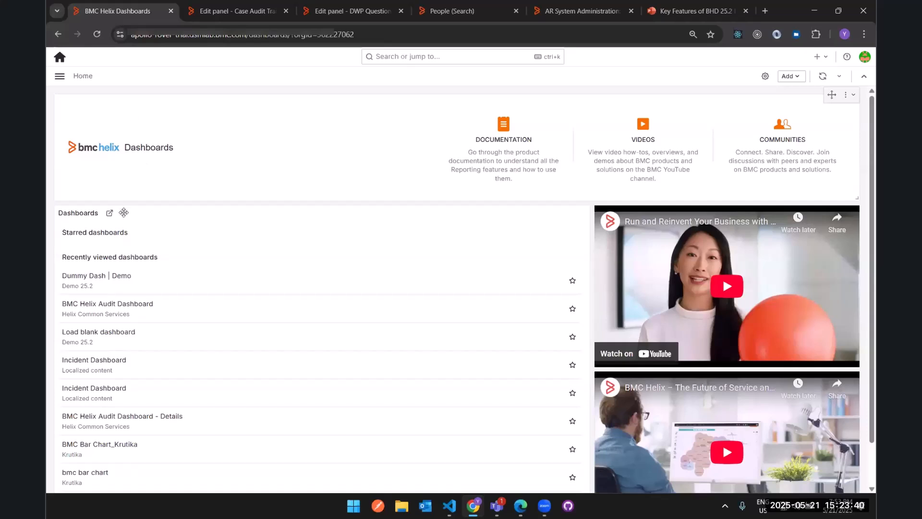
Start a new scheduled report for Dummy Dash | Demo named 'Dummy schedule', with matching description.
left_click(127, 277)
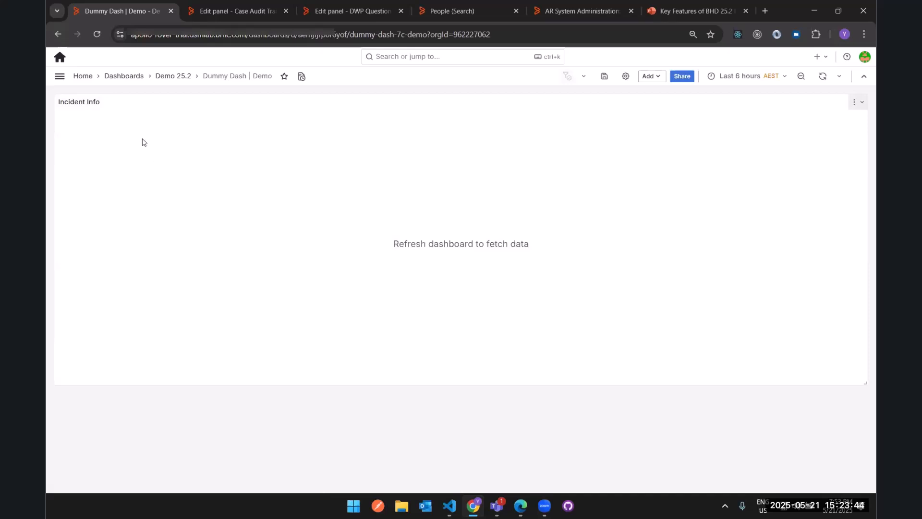
left_click(301, 78)
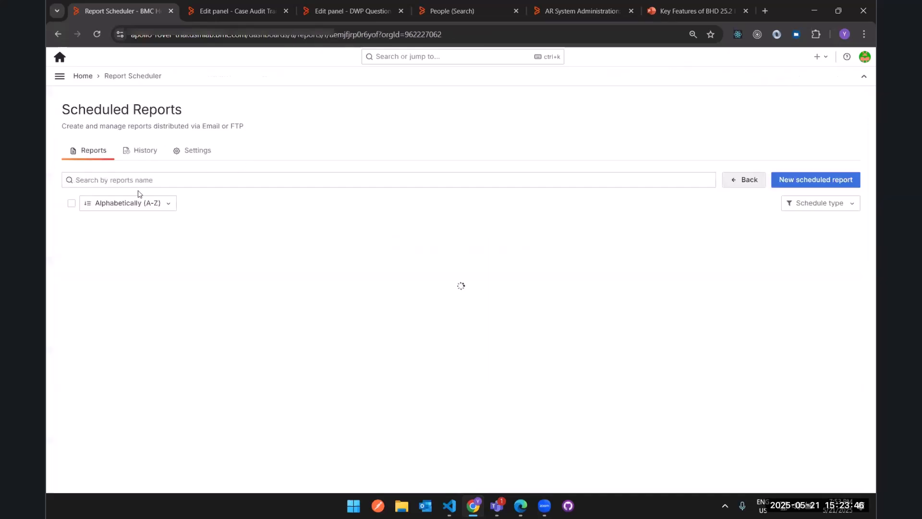
left_click(826, 184)
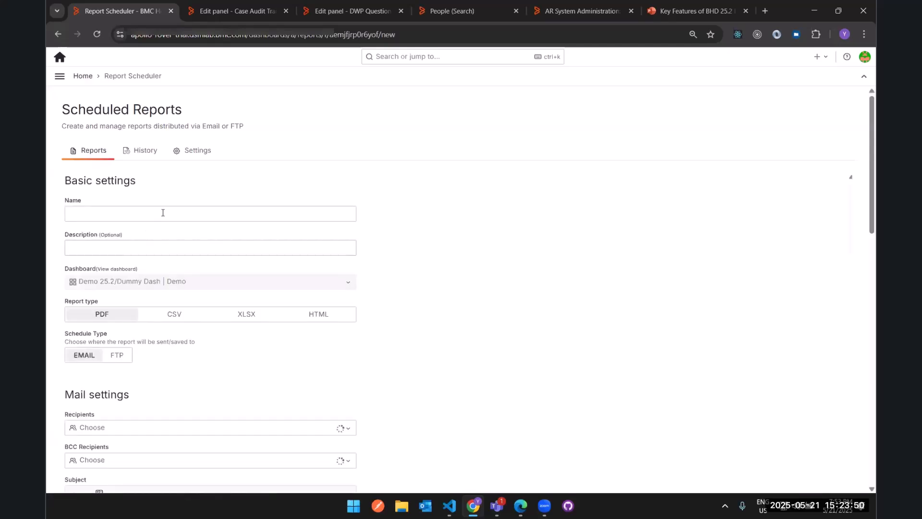
left_click(163, 212)
type("Dumm")
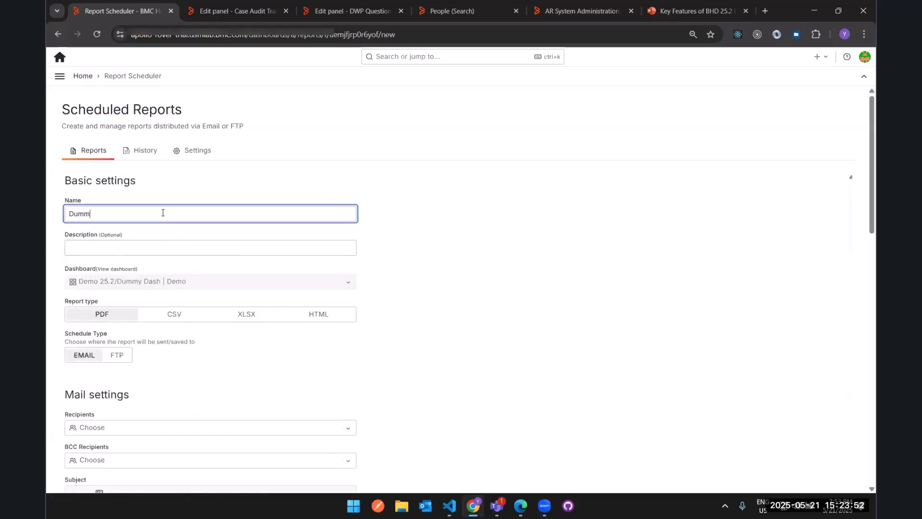
type("y schedule")
key("ctrl+a")
key("ctrl+c")
key("Tab")
key("ctrl+v")
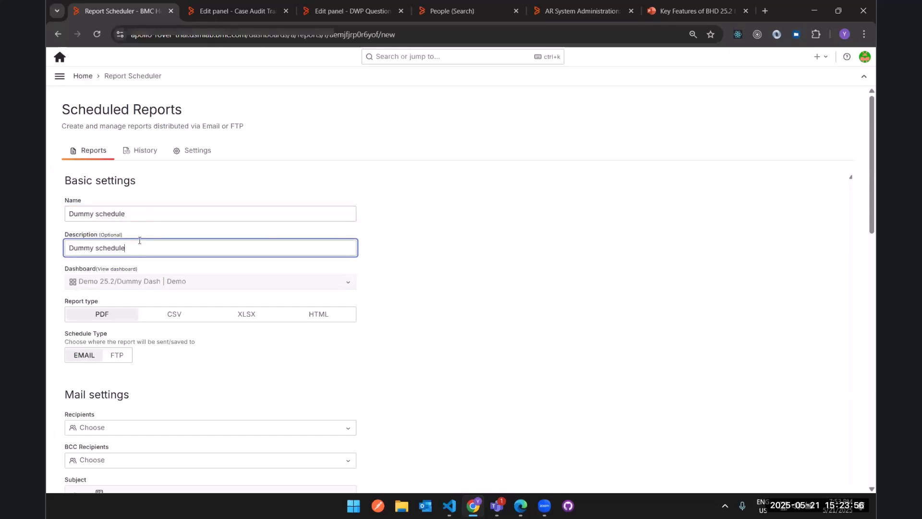
Add the recipient and set the email subject to 'Dummy schedule'.
scroll(136, 235, "down", 3)
scroll(140, 279, "down", 1)
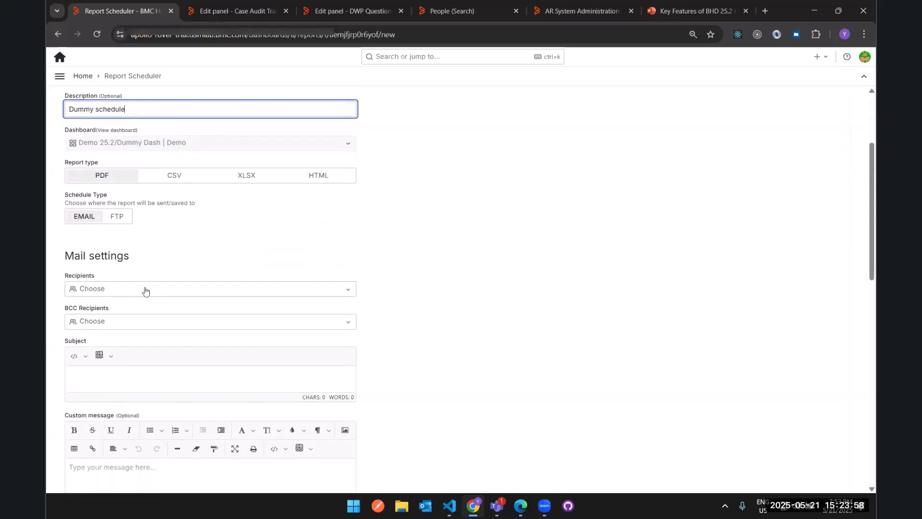
left_click(145, 290)
type("yusuf")
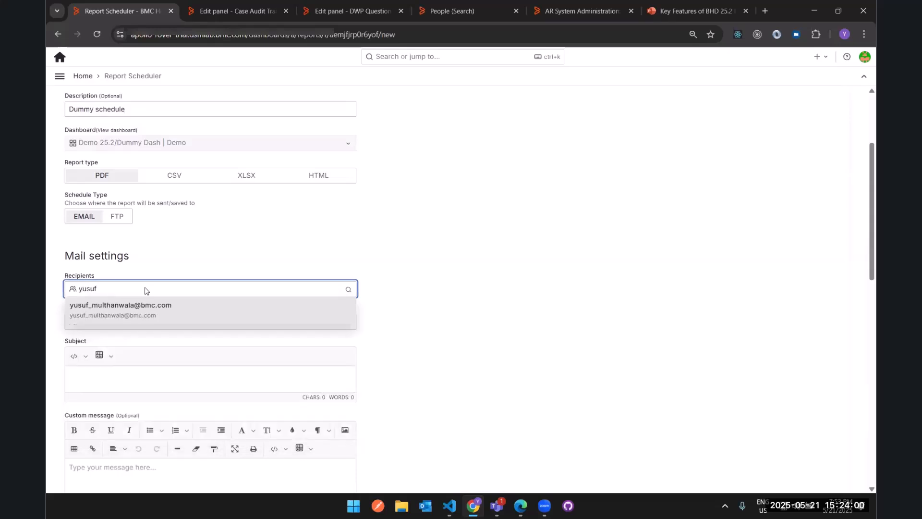
key("Return")
left_click(145, 370)
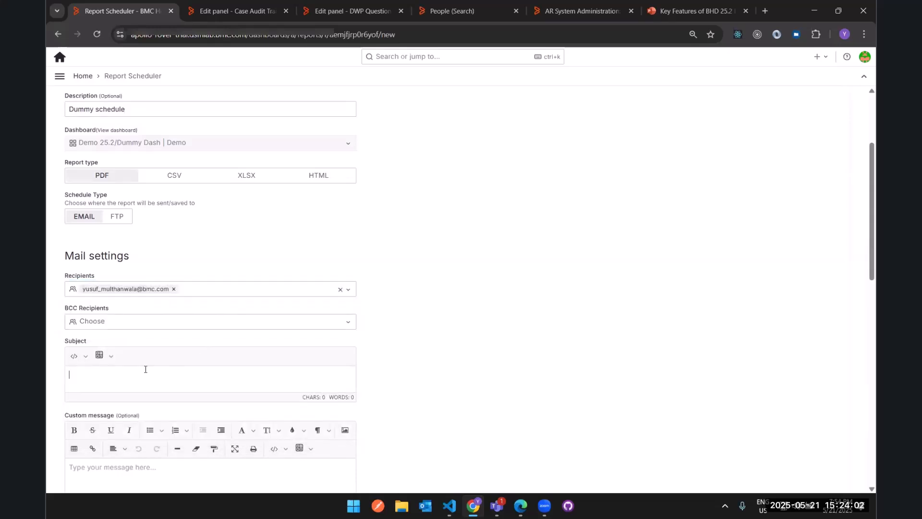
key("ctrl+v")
Schedule the report yearly on January 1 at 00:00, with no specific week day.
scroll(146, 360, "down", 10)
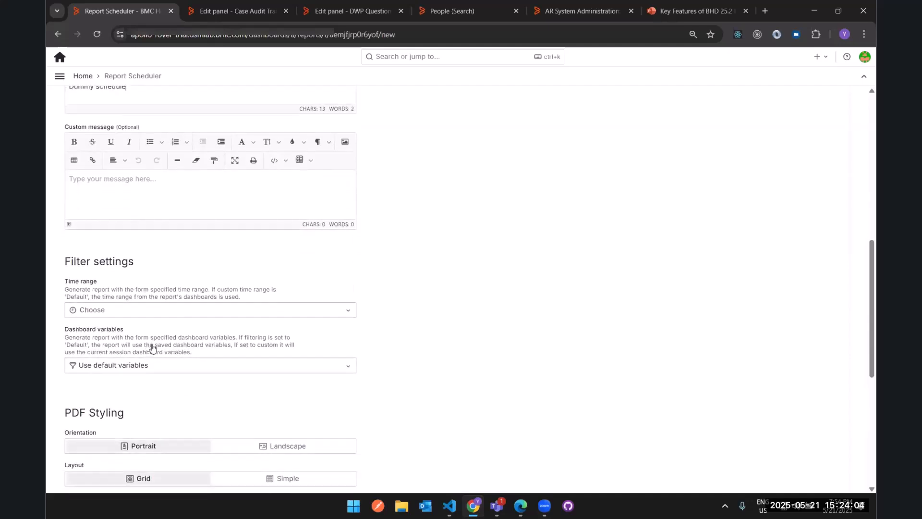
scroll(144, 336, "down", 3)
left_click(94, 269)
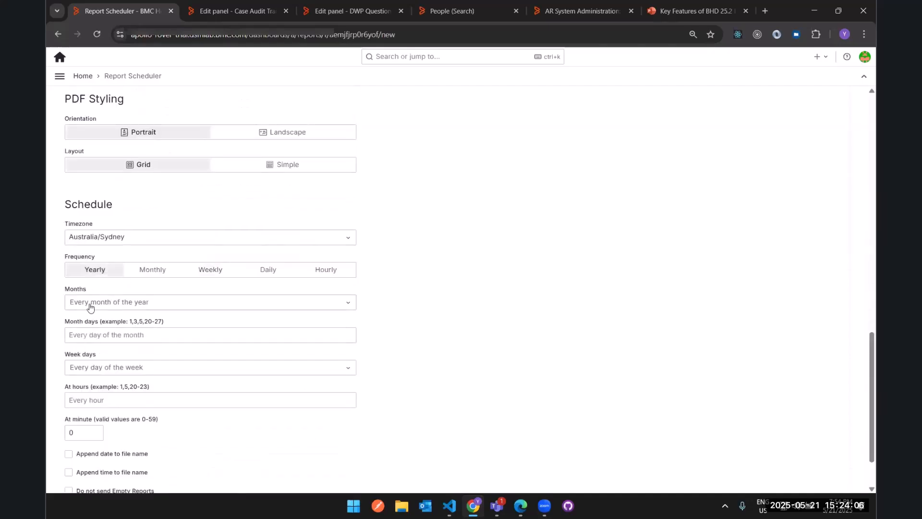
left_click(92, 304)
left_click(85, 320)
left_click(101, 335)
type("1")
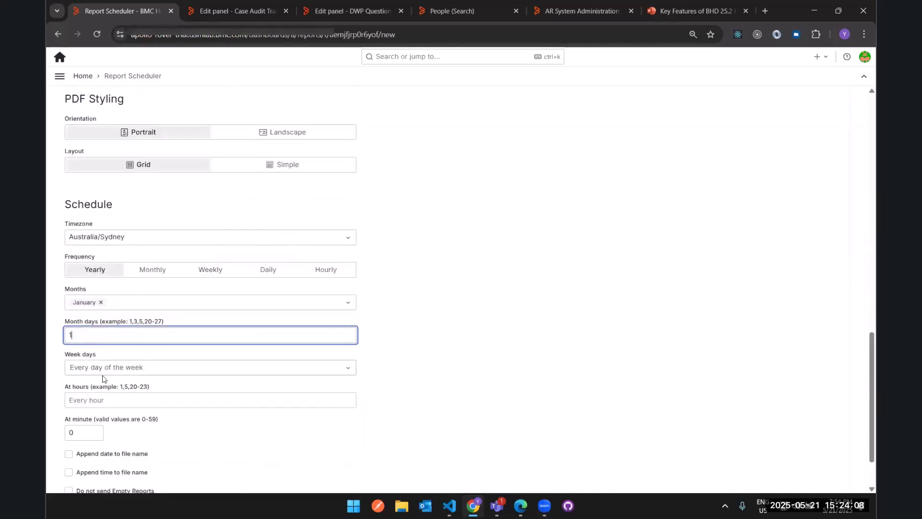
left_click(100, 368)
left_click(96, 384)
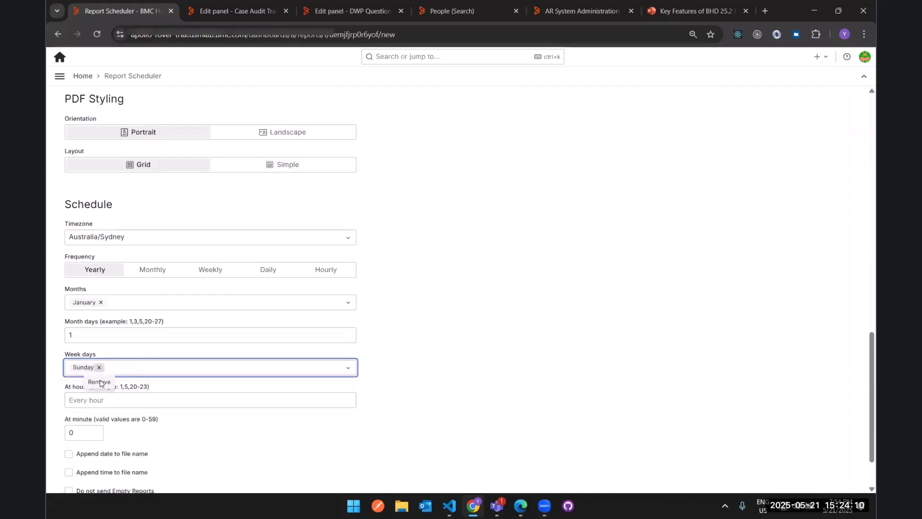
left_click(98, 372)
left_click(99, 367)
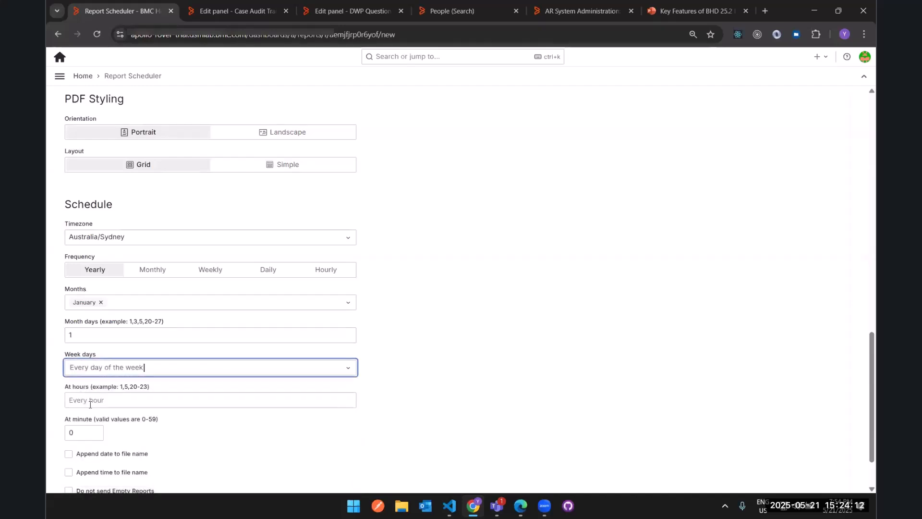
left_click(89, 403)
type("00")
key("Tab")
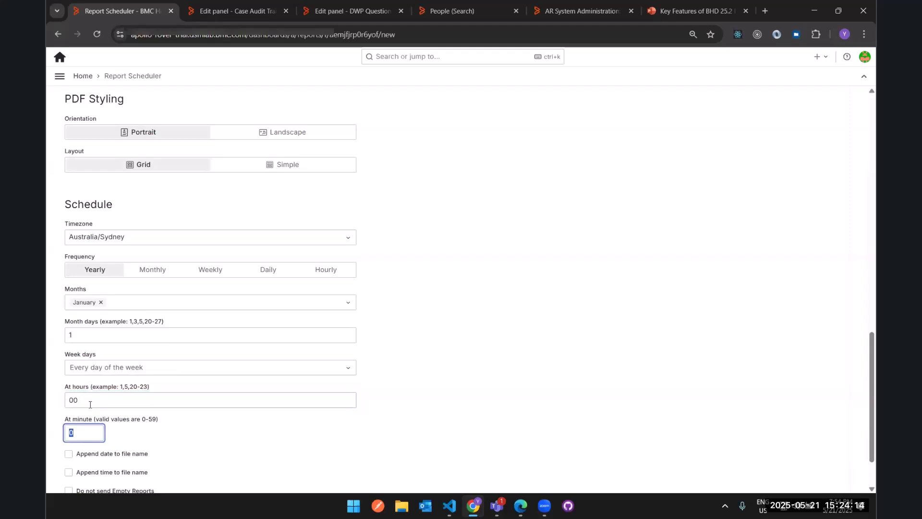
type("0")
Append both the date and the time to the report file name.
left_click(136, 455)
left_click(117, 473)
scroll(153, 436, "down", 2)
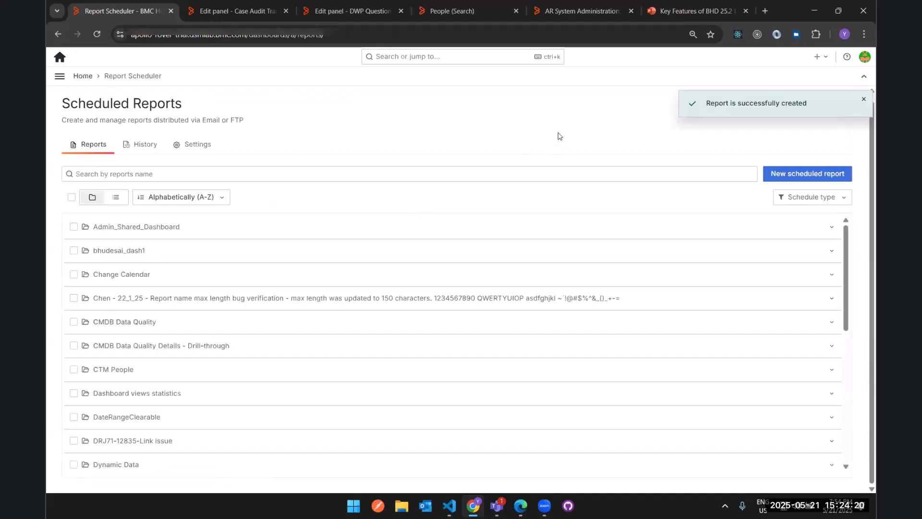
Search the scheduled reports for 'Dumm' to locate the new schedule.
left_click(301, 171)
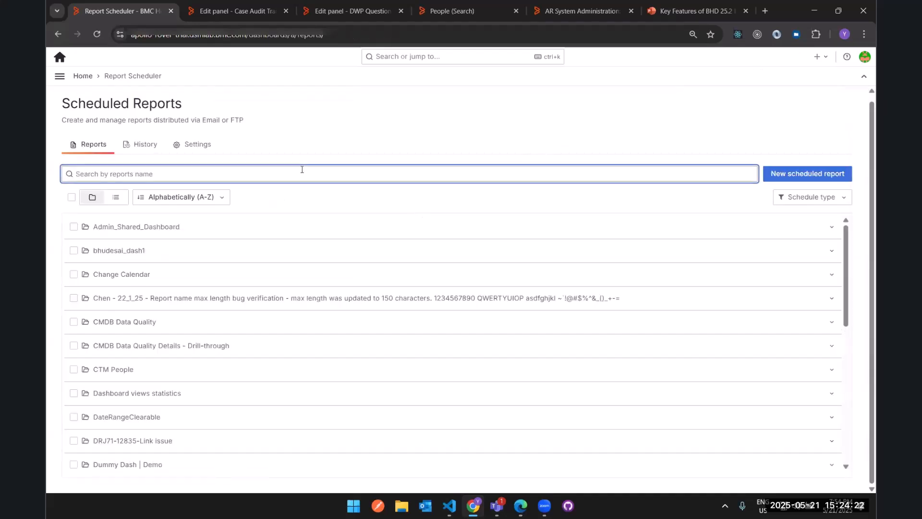
type("Dumm")
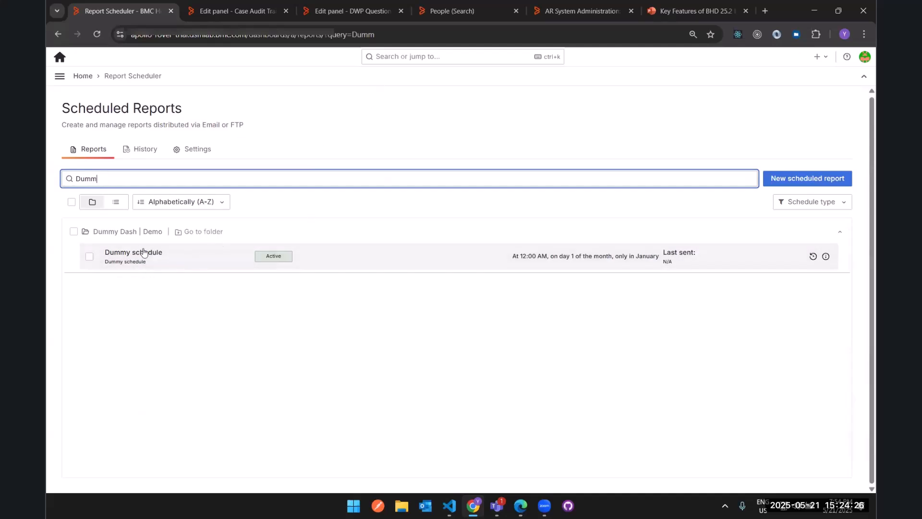
left_click(415, 61)
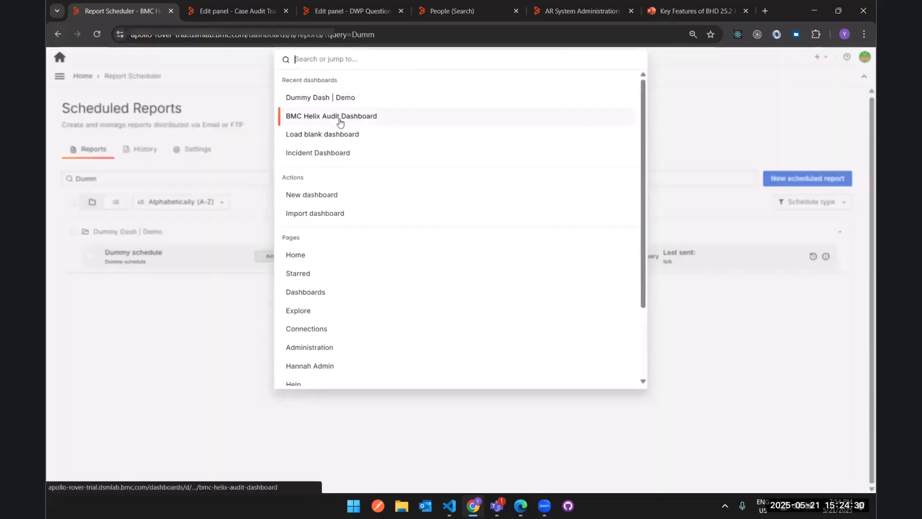
Open the BMC Helix Audit Dashboard and refresh it to load the last 30 days of audit records.
left_click(313, 119)
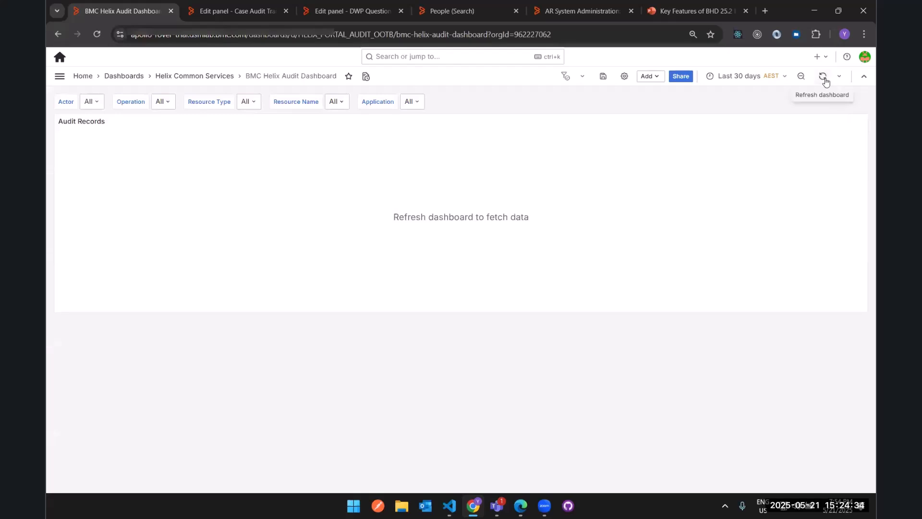
left_click(823, 77)
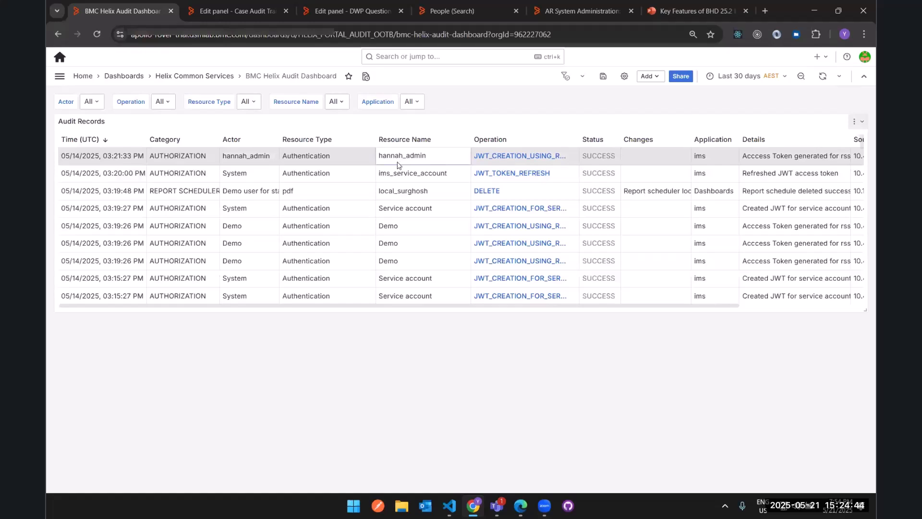
key("F5")
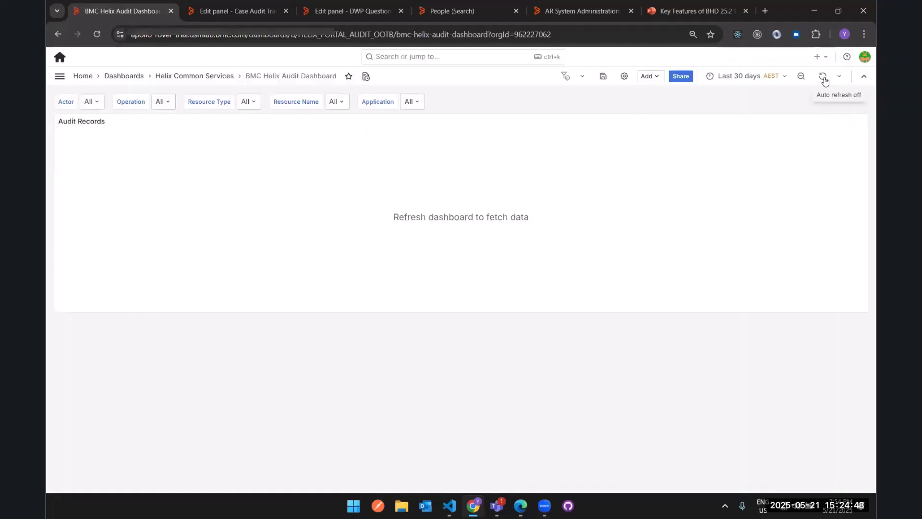
left_click(823, 78)
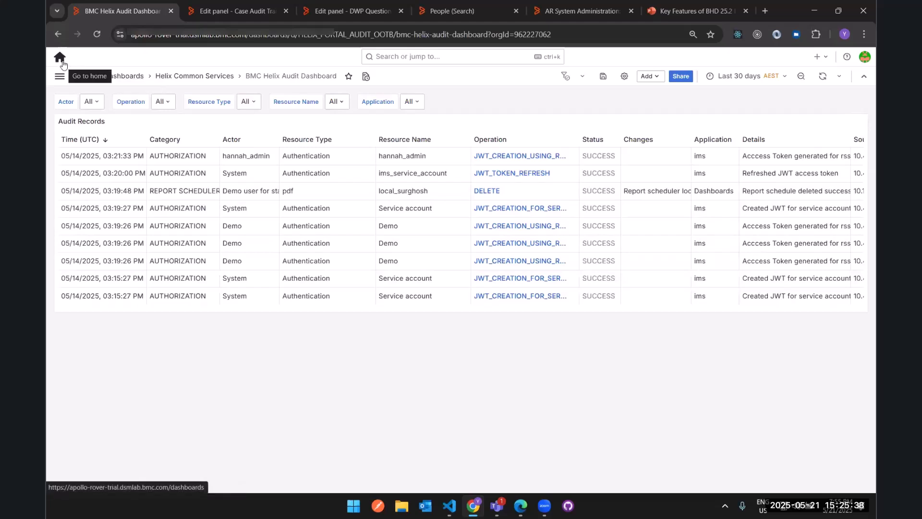
Return to Case Audit Trail | Demo and edit the panel to show its SQL query.
key("ctrl+Tab")
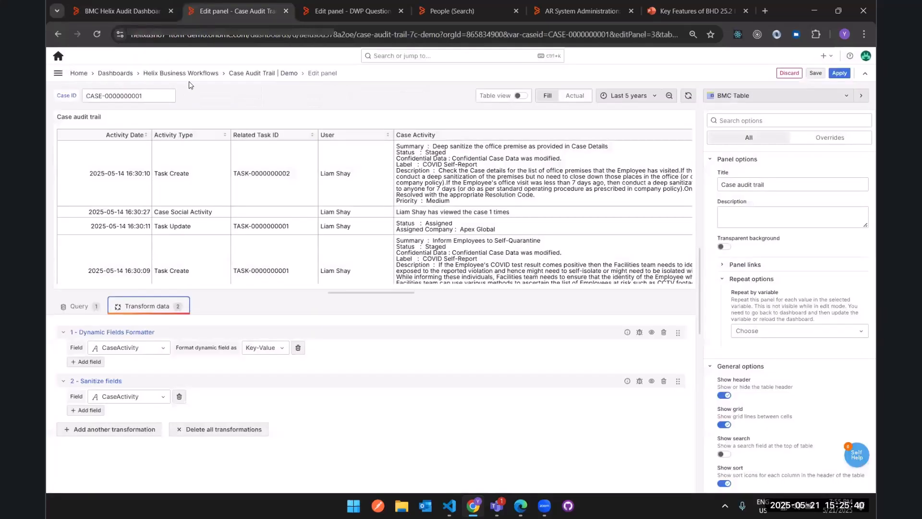
left_click(261, 73)
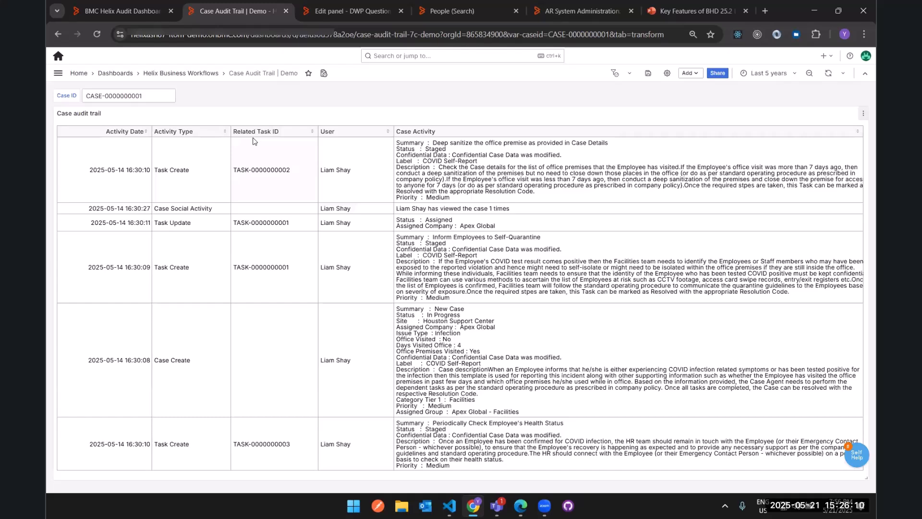
left_click(863, 114)
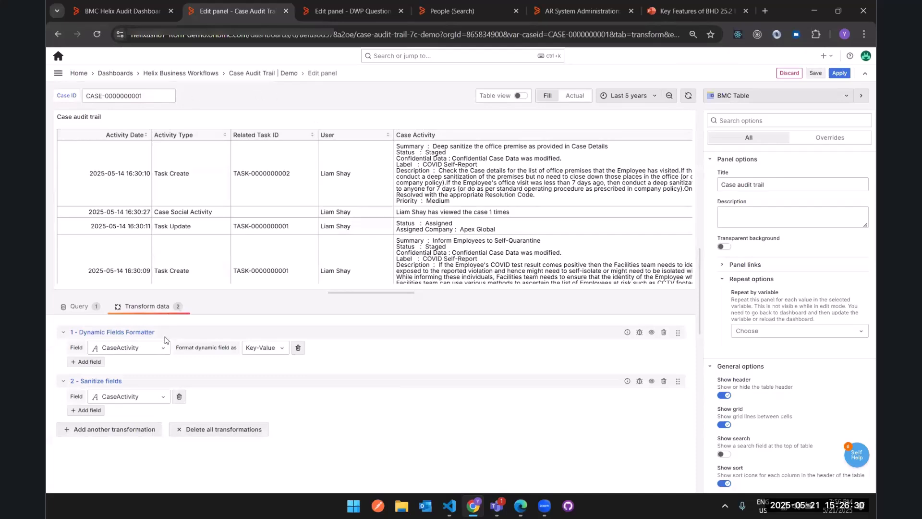
left_click(89, 308)
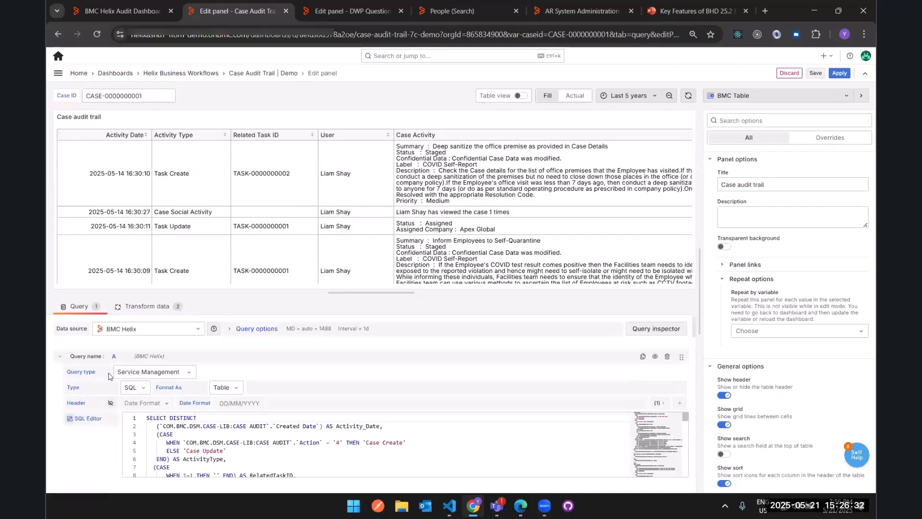
Read through the full audit trail query and its CASE## prefix, then show the panel's transformations.
left_click(82, 418)
scroll(180, 241, "down", 5)
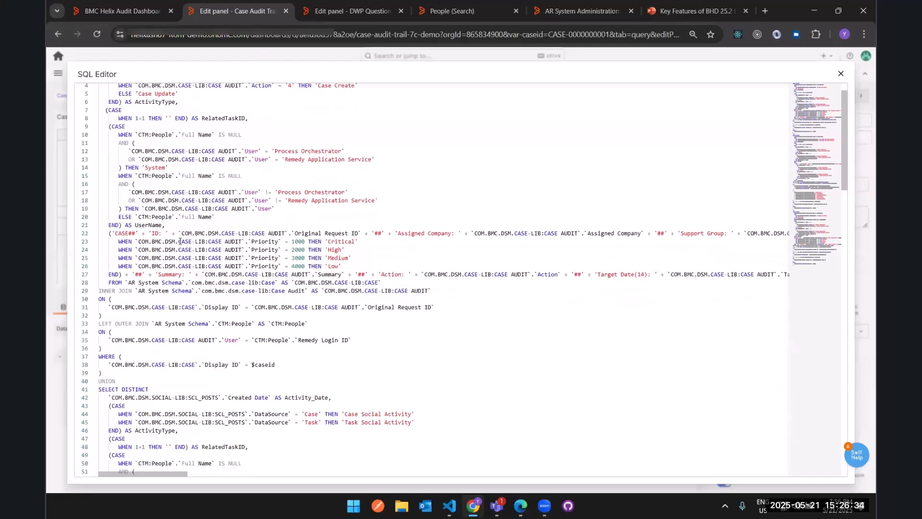
scroll(181, 241, "down", 3)
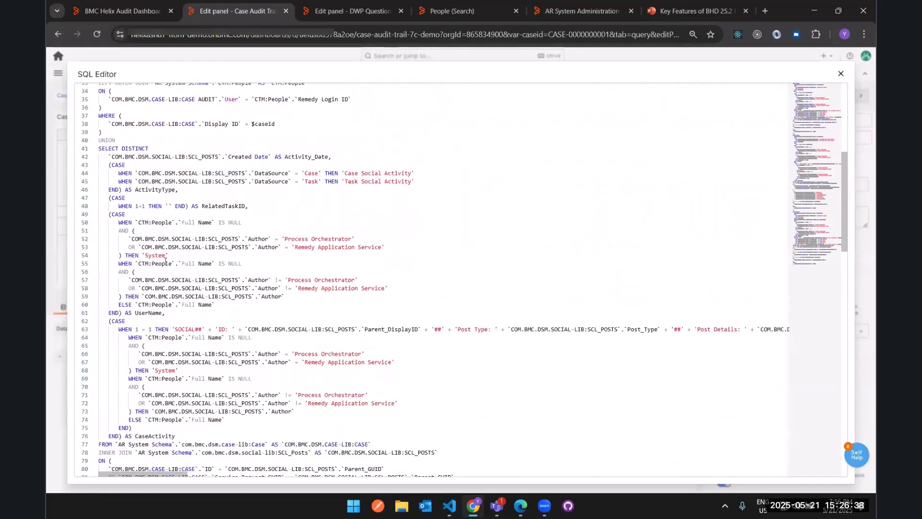
scroll(180, 241, "up", 8)
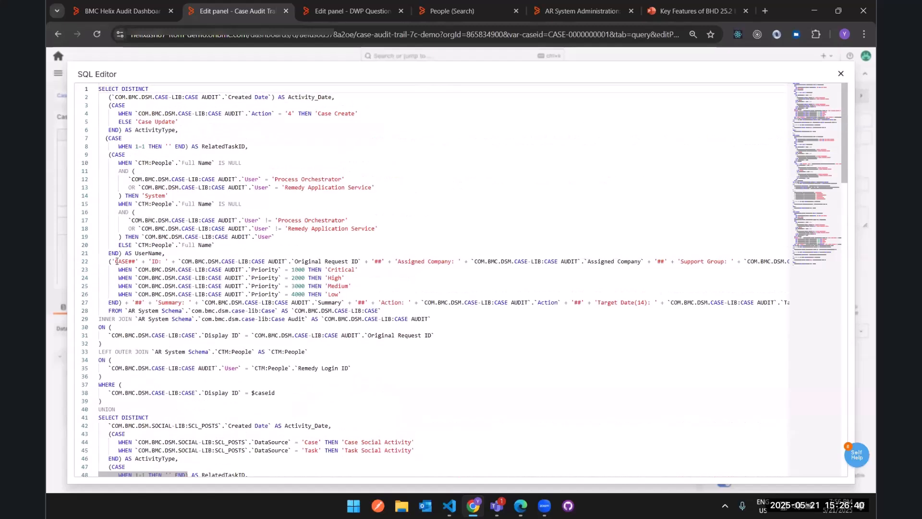
left_click_drag(114, 263, 138, 263)
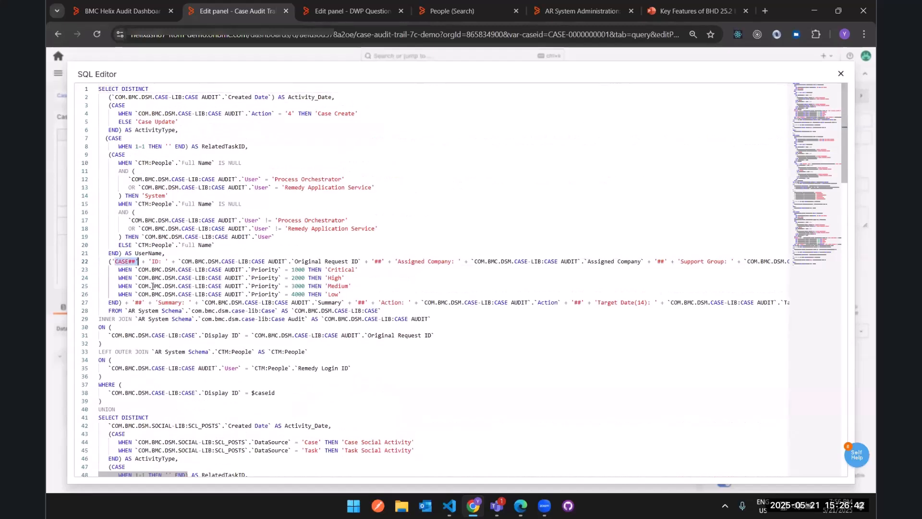
scroll(140, 254, "down", 8)
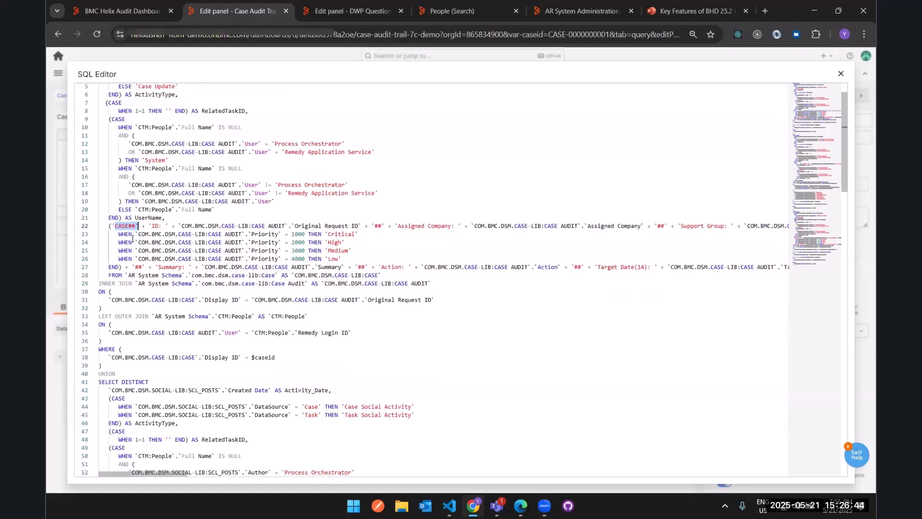
scroll(168, 306, "down", 5)
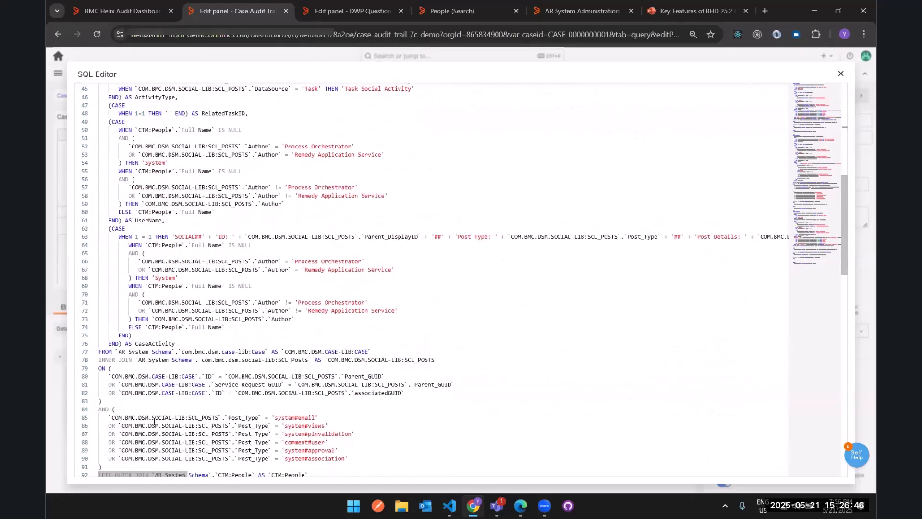
scroll(149, 421, "down", 10)
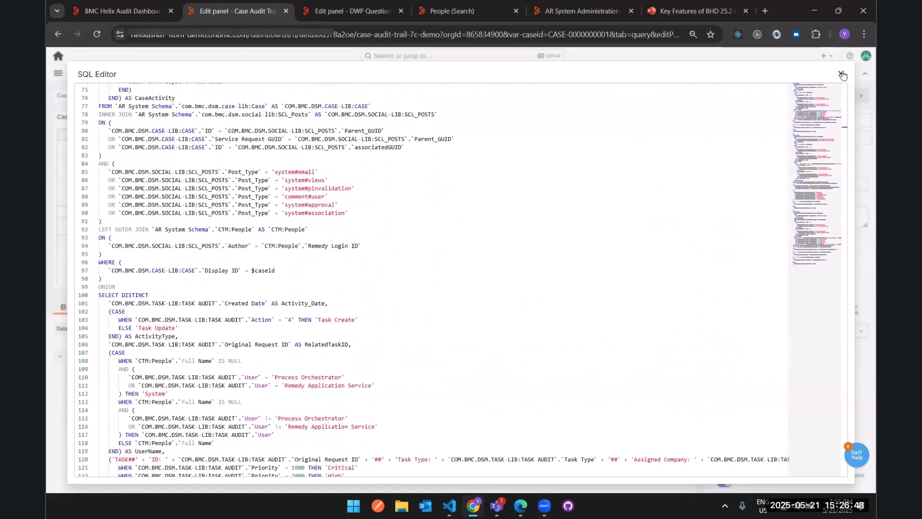
key("Escape")
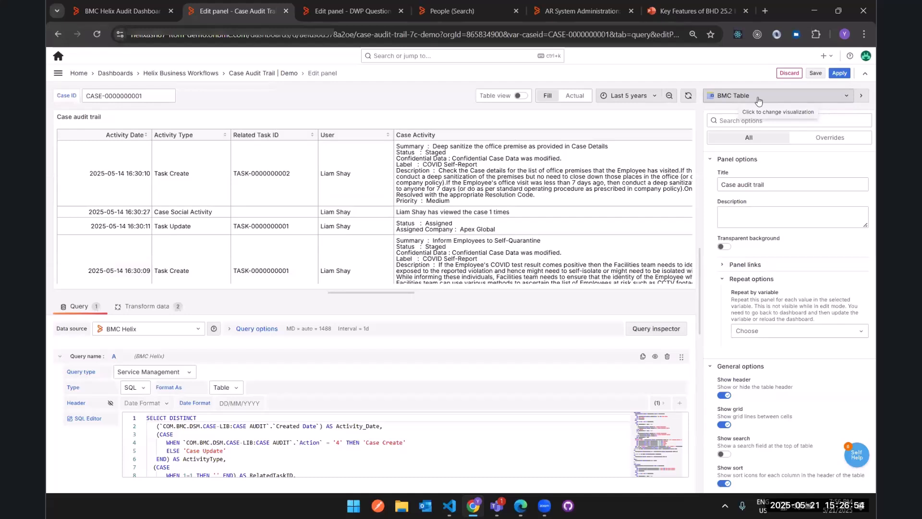
left_click(139, 311)
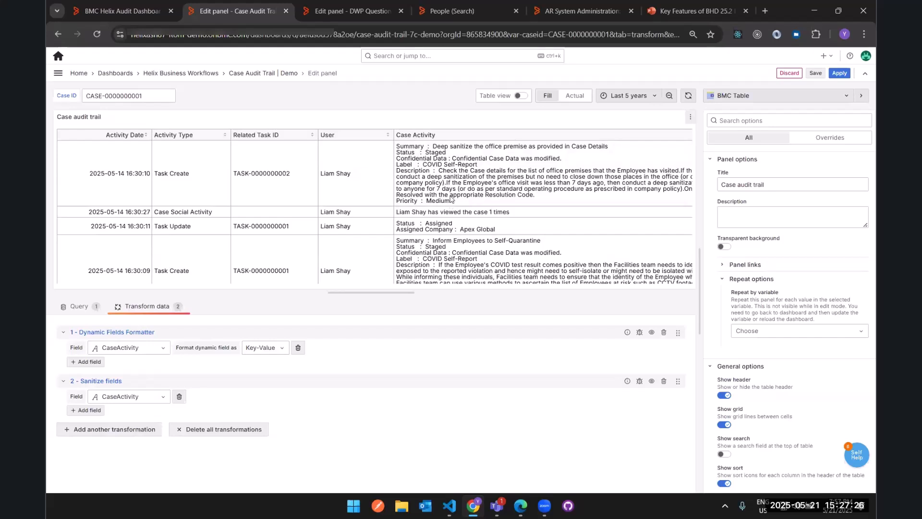
Switch the Case audit trail panel's visualization to BMC Record Details.
left_click(751, 96)
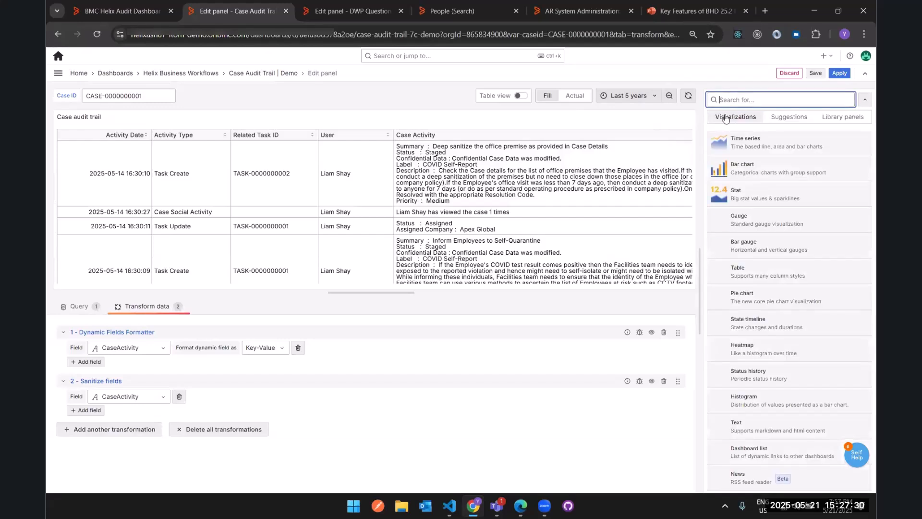
type("rec")
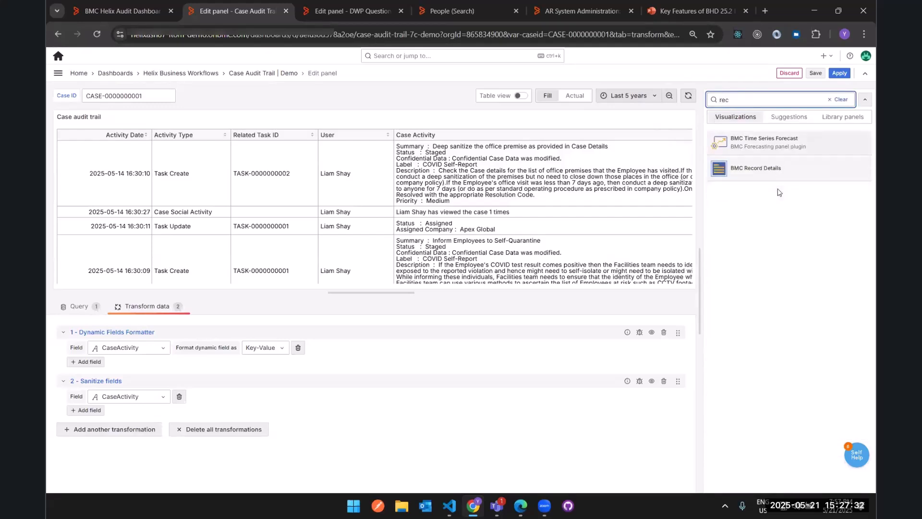
left_click(756, 169)
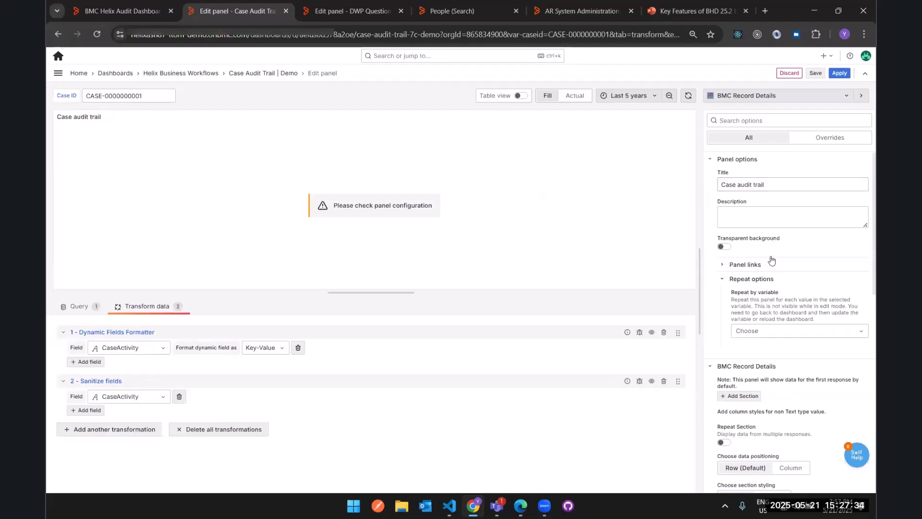
scroll(767, 248, "down", 3)
scroll(767, 248, "down", 1)
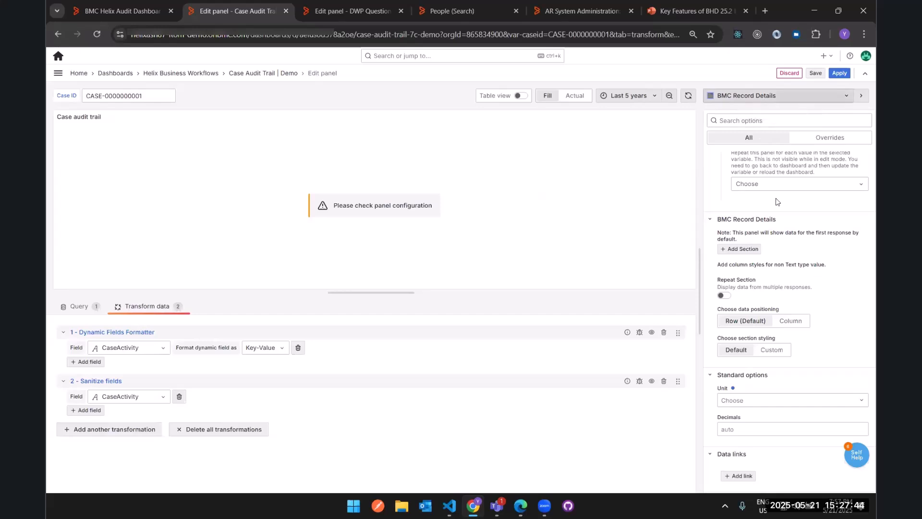
scroll(782, 264, "down", 1)
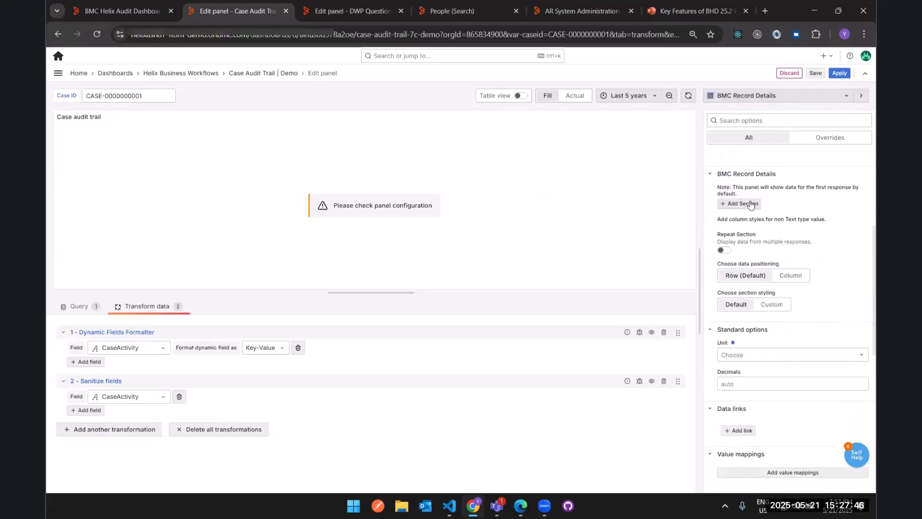
Add a 'Case details' section showing the RelatedTaskID and CaseActivity fields.
left_click(751, 204)
triple_click(771, 223)
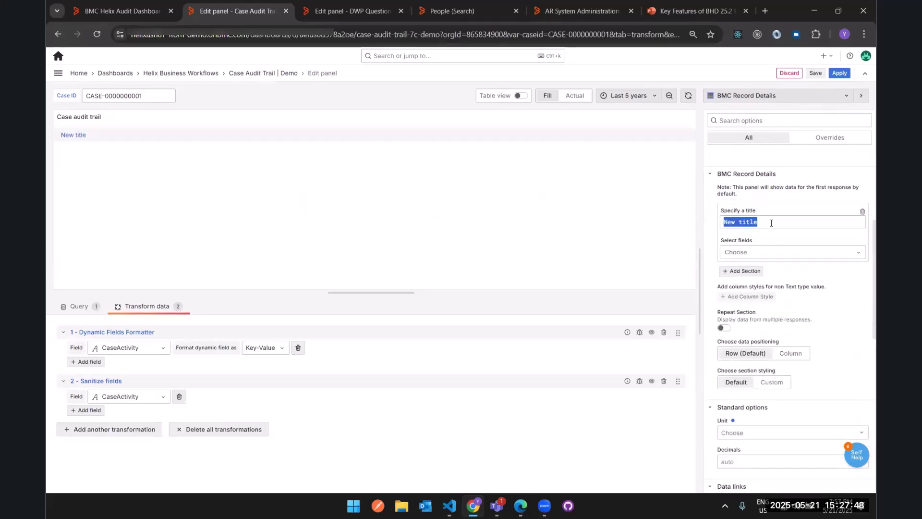
type("Case details")
left_click(744, 251)
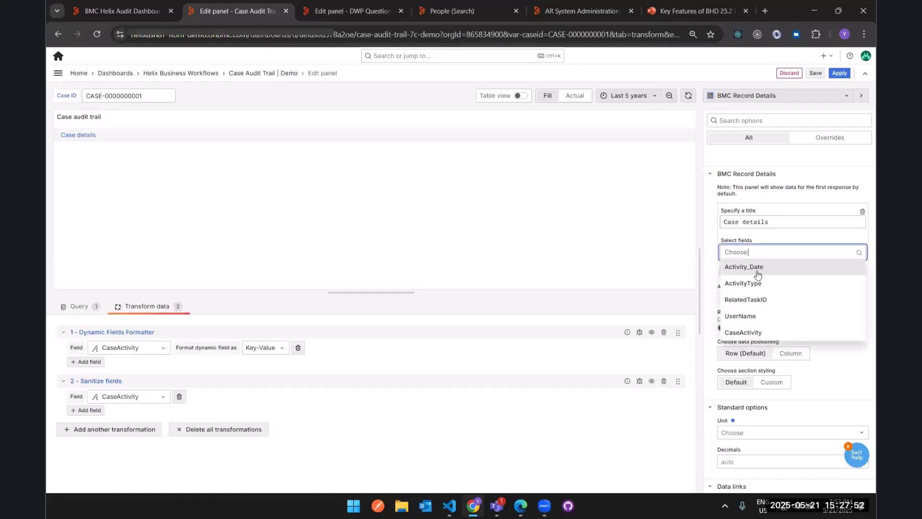
left_click(756, 298)
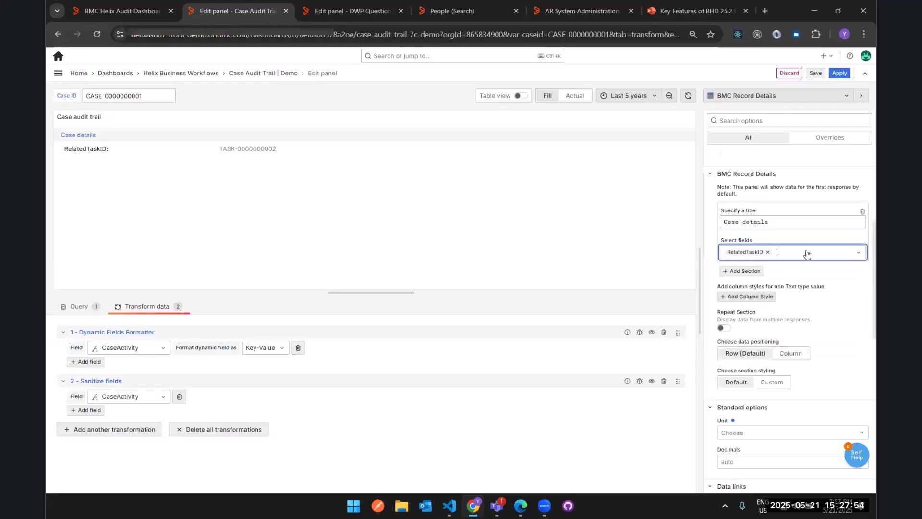
left_click(778, 252)
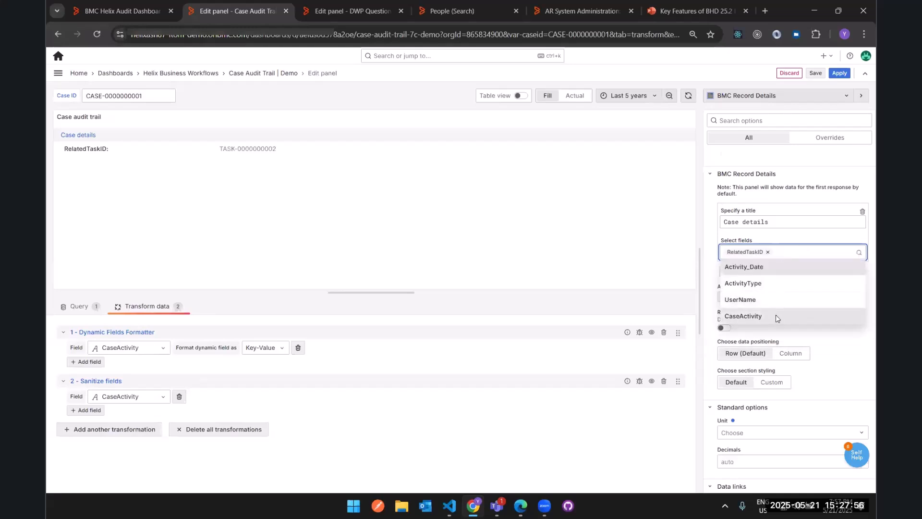
left_click(776, 316)
left_click_drag(219, 159, 295, 245)
left_click(364, 267)
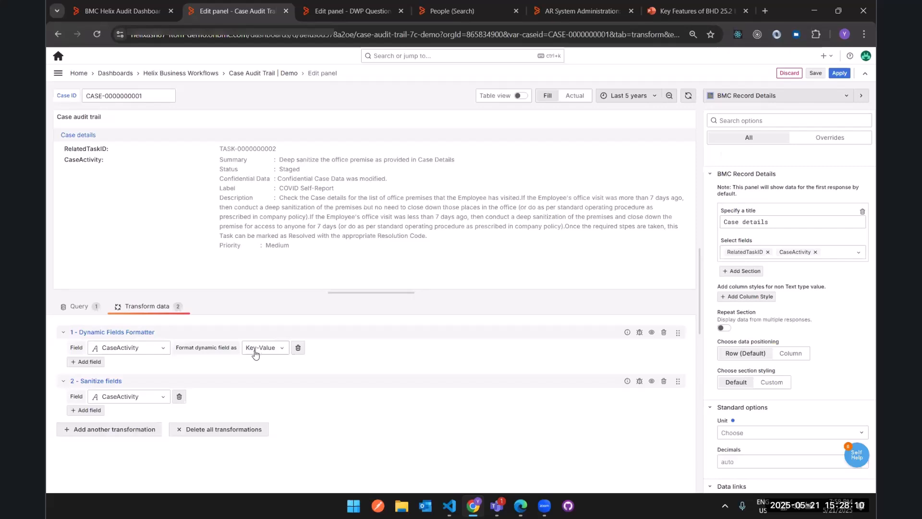
Go to the DWP Question Answer tab and open that panel for editing.
key("ctrl+Tab")
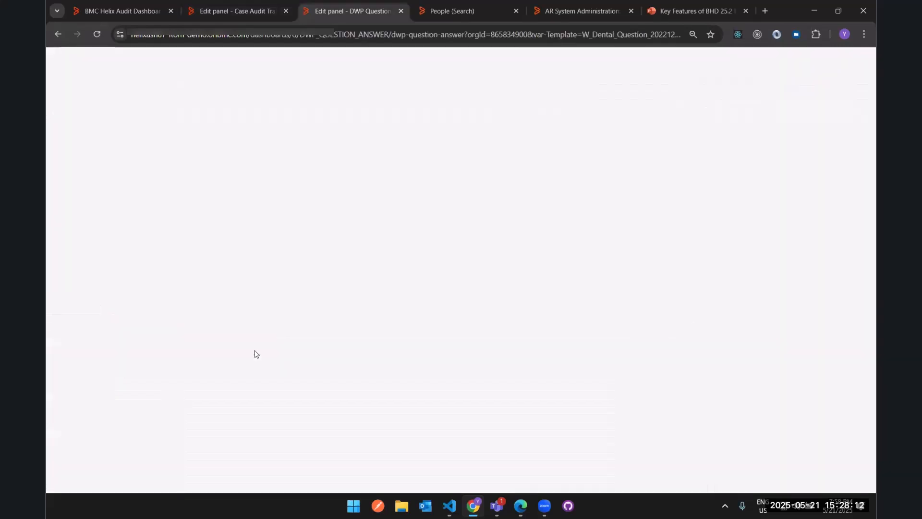
key("Escape")
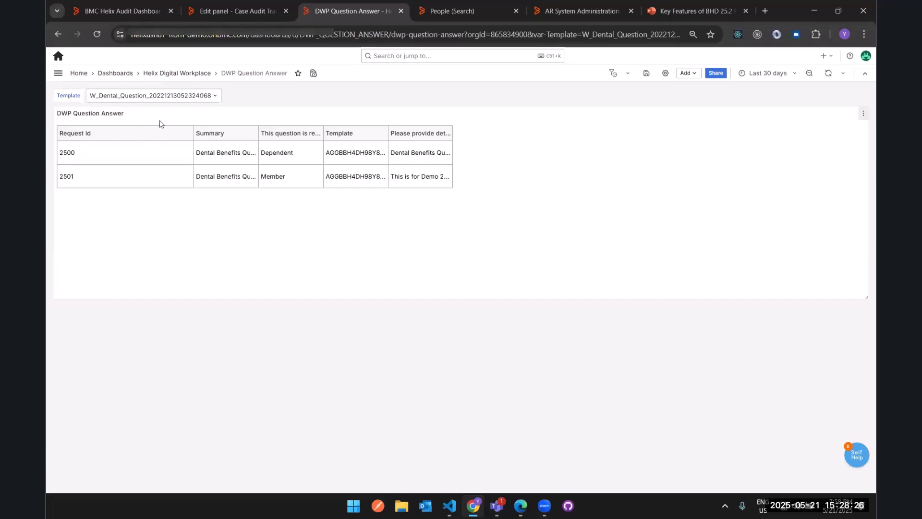
left_click(863, 113)
key("e")
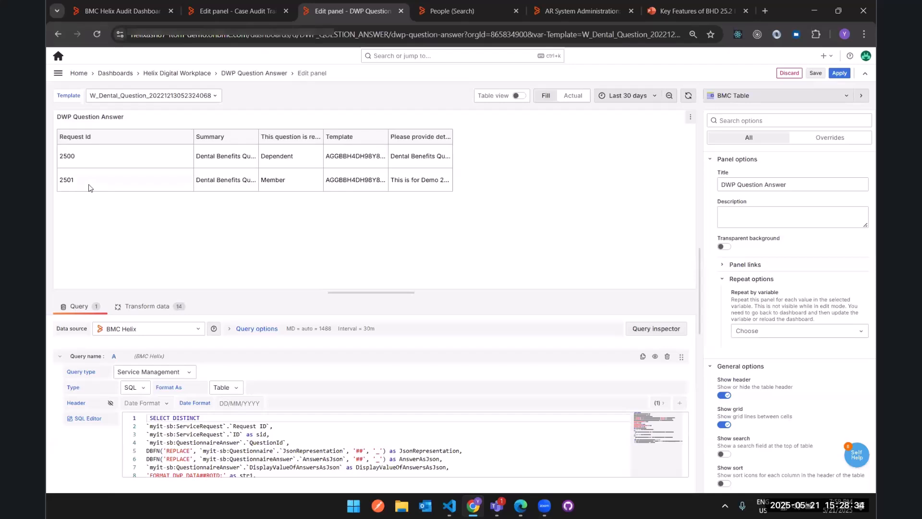
Inspect the query's string columns on lines 7–13, including the FORMAT_DWP_DATA##RQID: prefix.
left_click(91, 418)
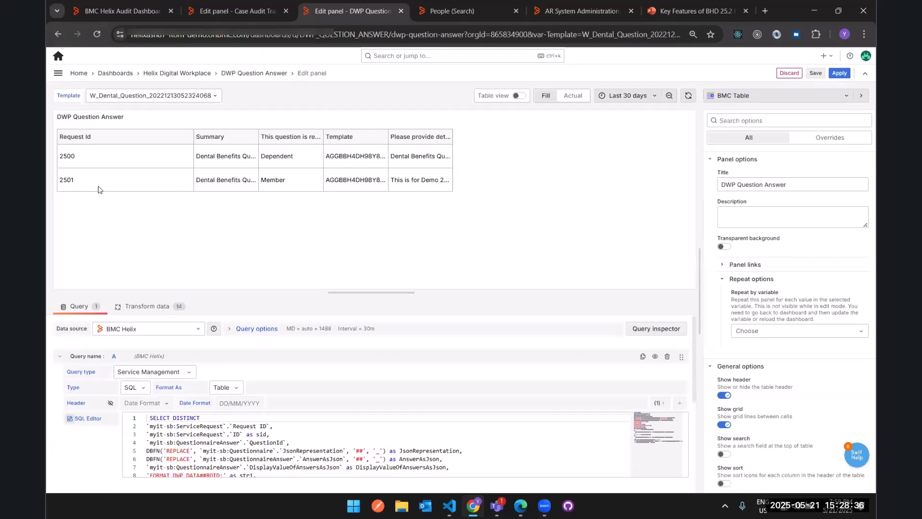
left_click_drag(100, 135, 193, 187)
left_click(207, 186)
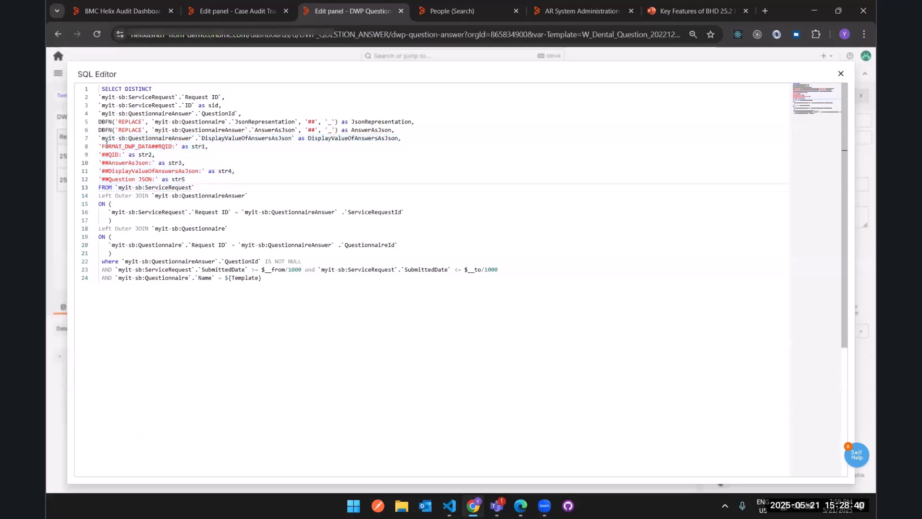
left_click_drag(101, 146, 161, 146)
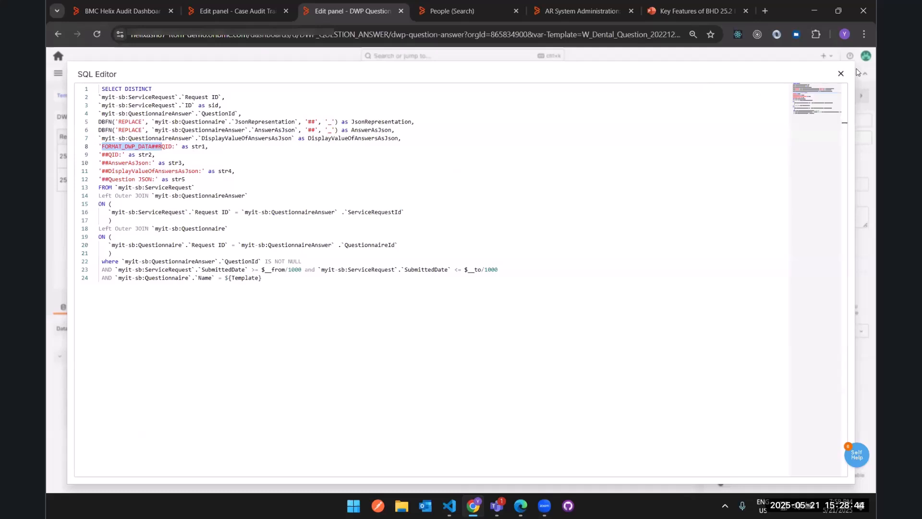
left_click(840, 73)
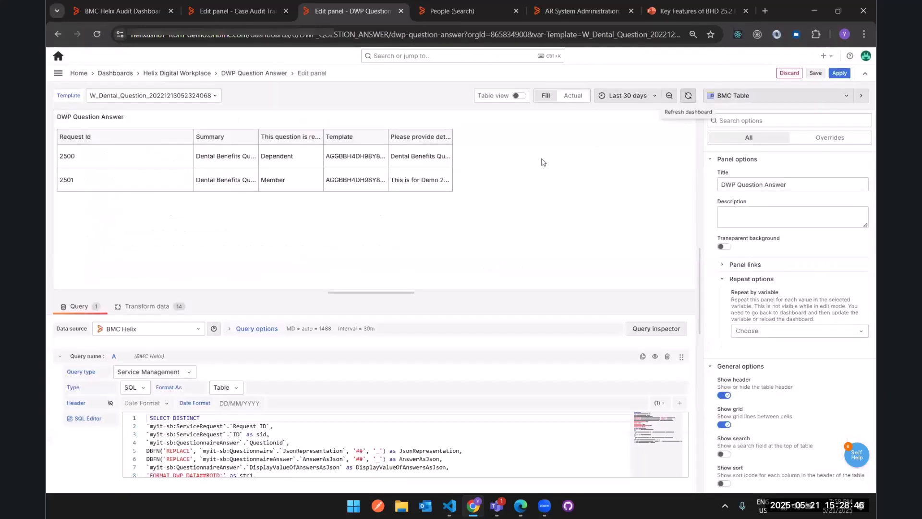
Show the panel's transformations and disable the Group by and Extract fields steps.
left_click(176, 308)
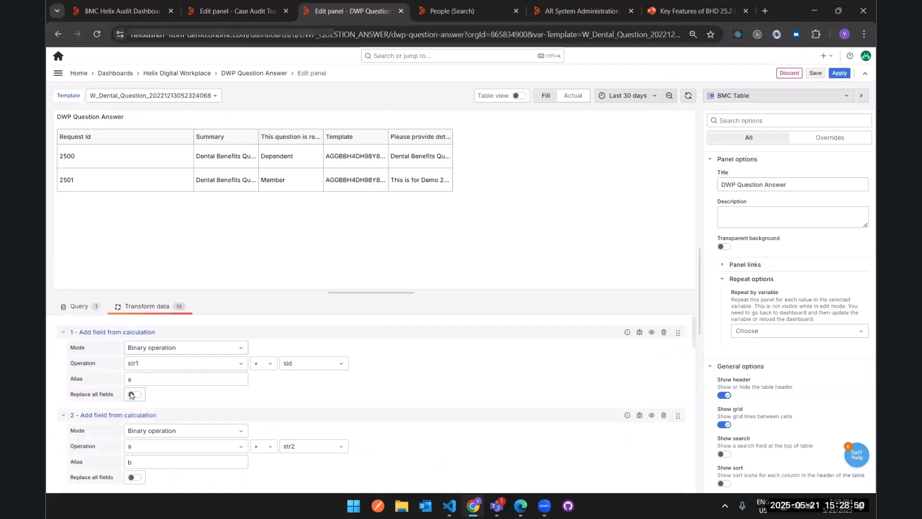
scroll(131, 395, "down", 15)
scroll(104, 381, "up", 4)
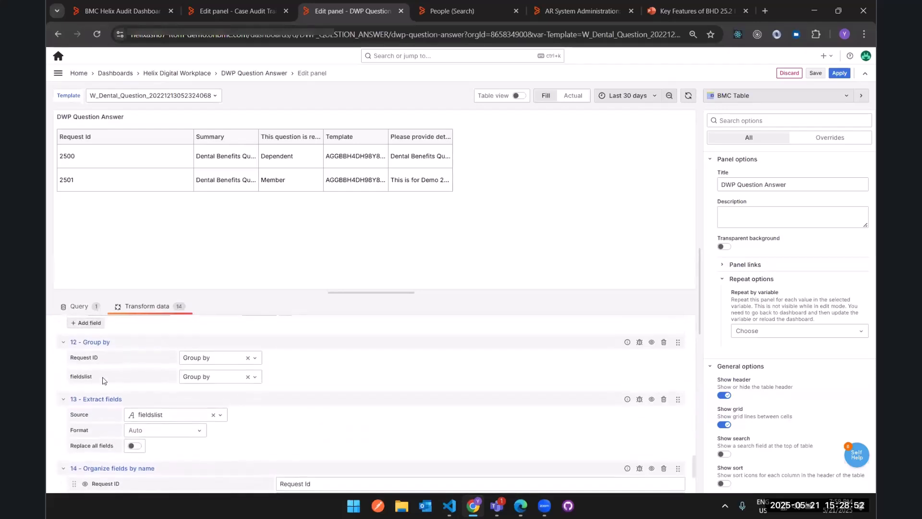
scroll(103, 380, "up", 3)
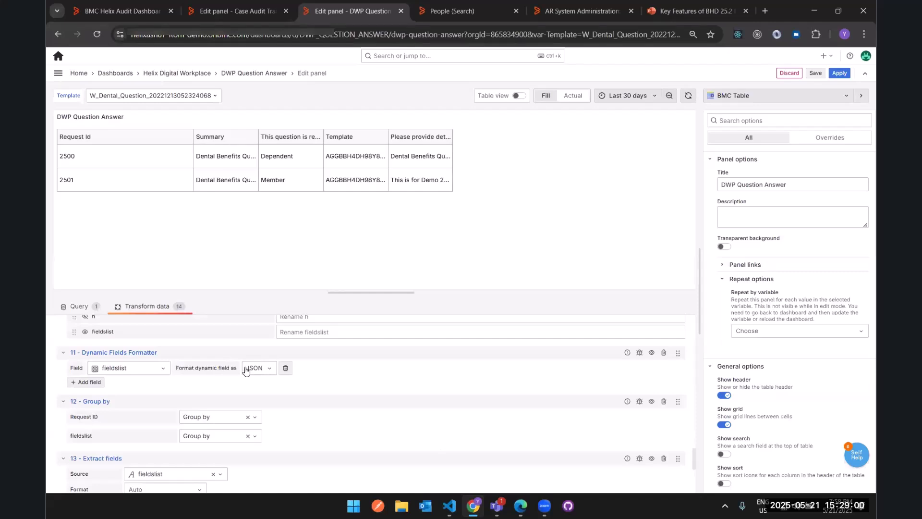
scroll(650, 403, "down", 1)
left_click(652, 401)
left_click(651, 444)
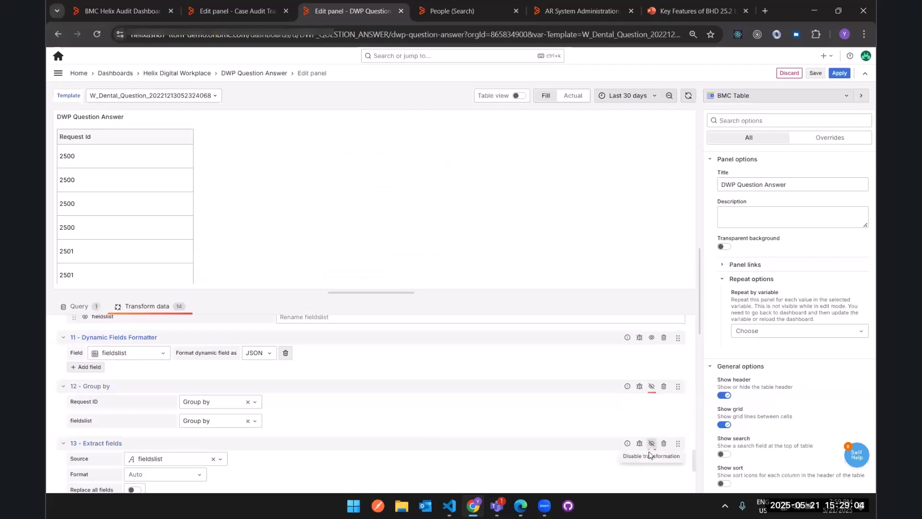
Re-enable the Group by, Extract fields and Organize fields by name transformations.
scroll(648, 455, "down", 3)
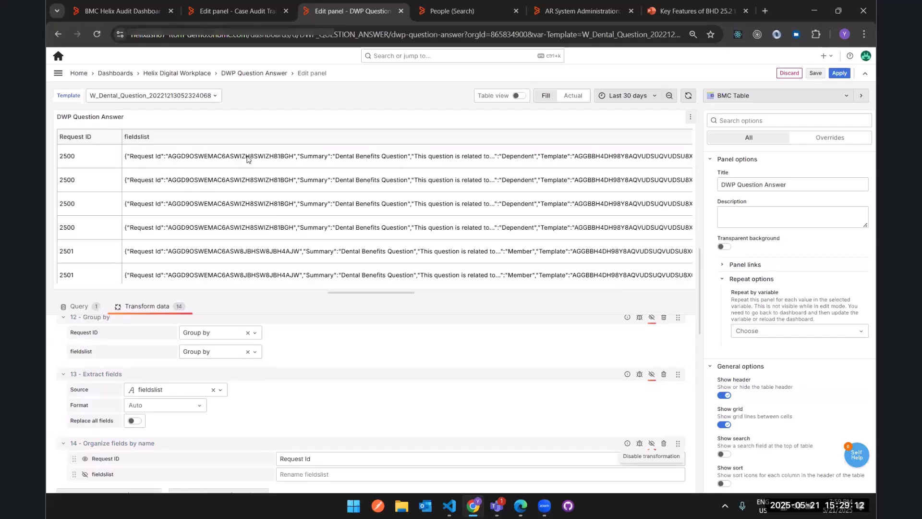
scroll(283, 363, "up", 3)
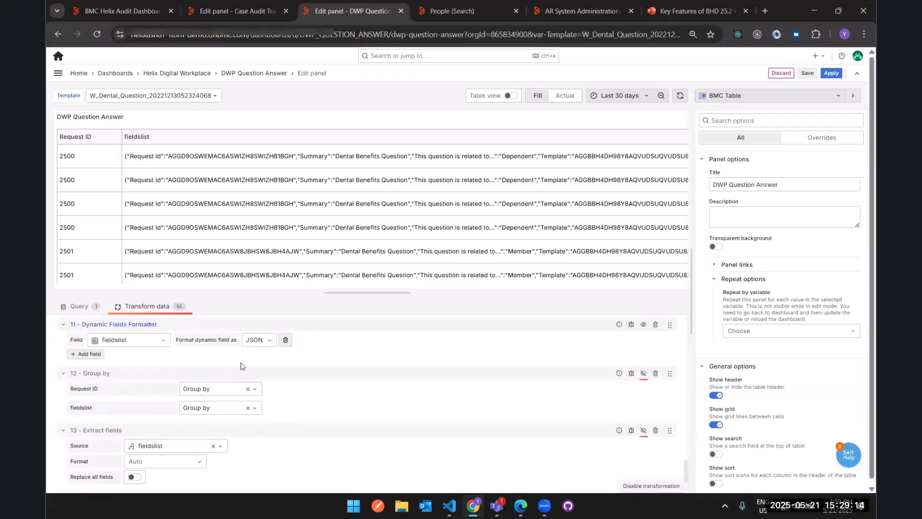
scroll(264, 389, "down", 1)
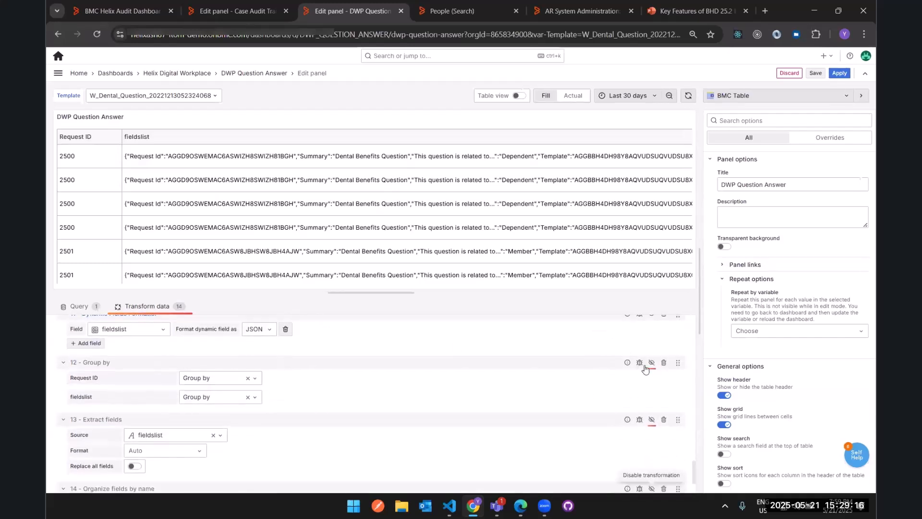
left_click(651, 364)
scroll(150, 387, "down", 1)
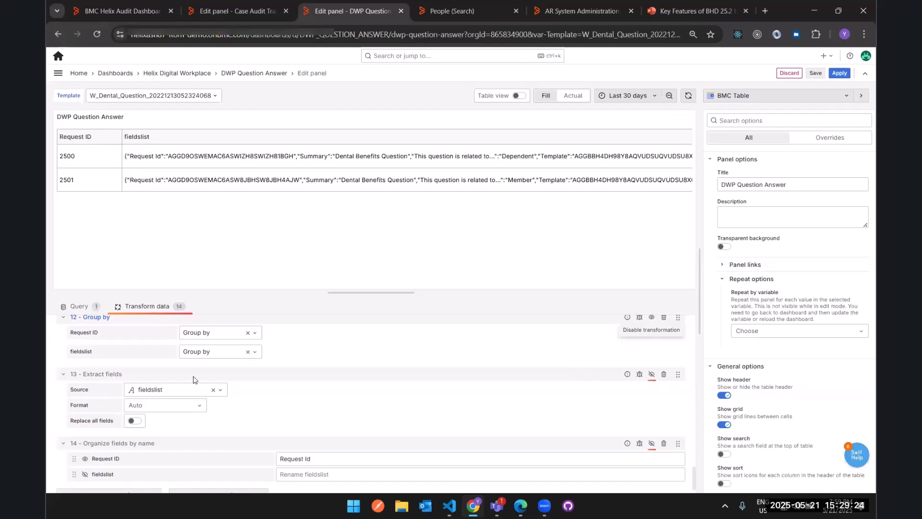
left_click(651, 375)
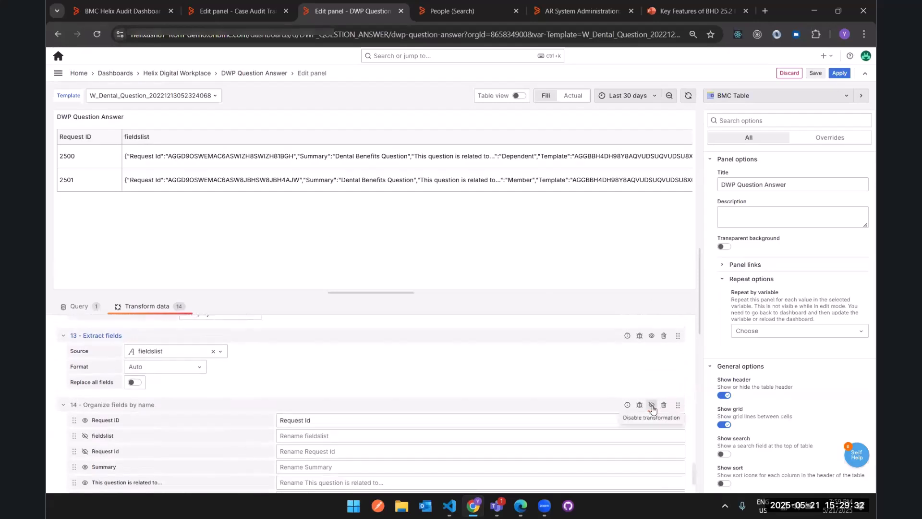
left_click(651, 405)
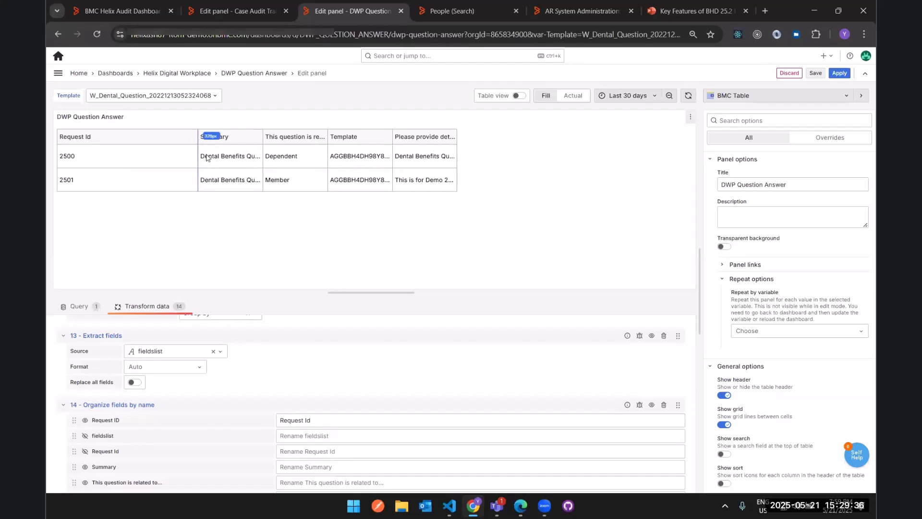
Widen the Summary, question and details columns, and check request 2501's full details value.
left_click_drag(259, 139, 309, 137)
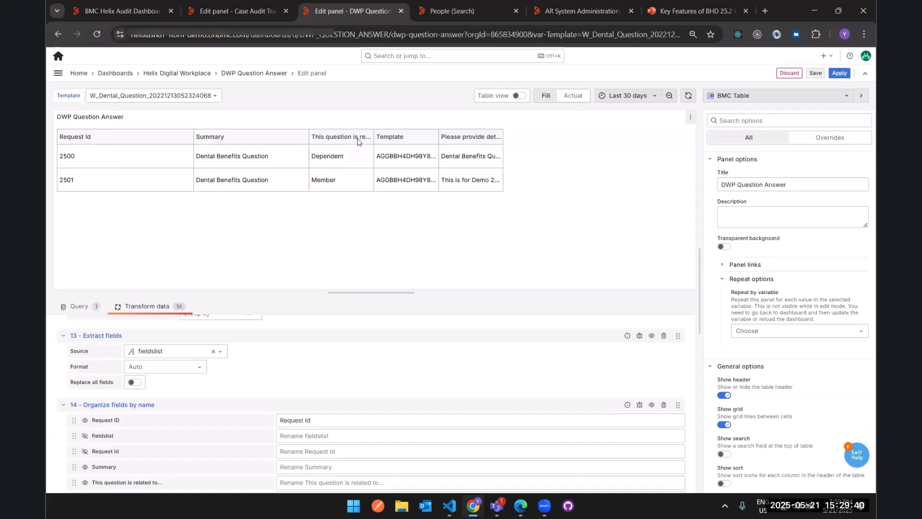
left_click_drag(375, 136, 407, 136)
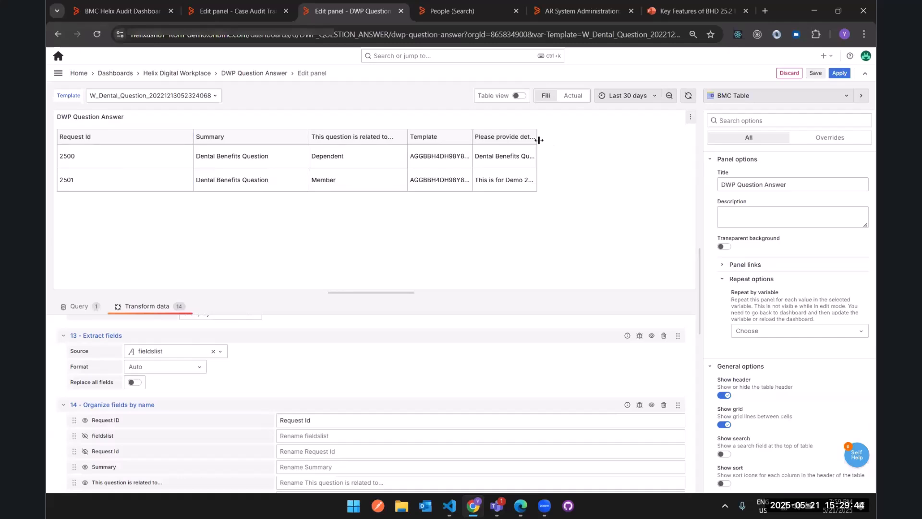
left_click_drag(537, 137, 649, 135)
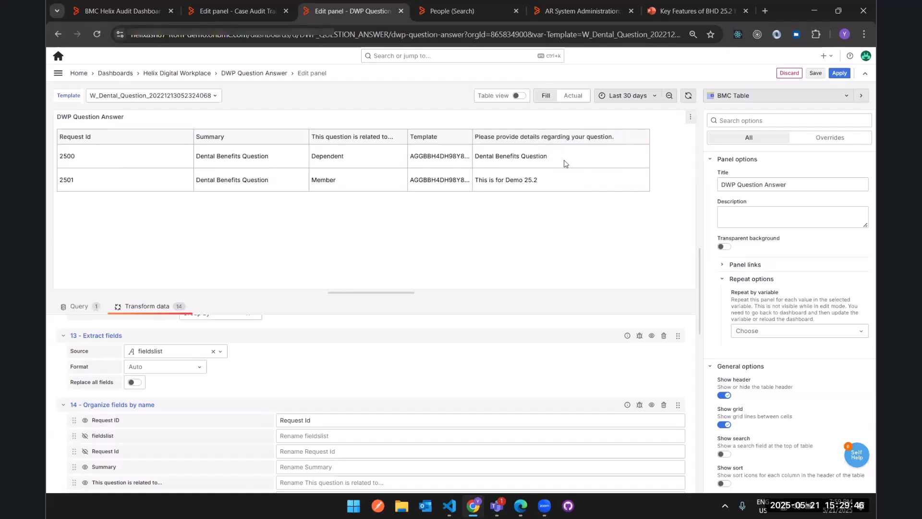
left_click(531, 182)
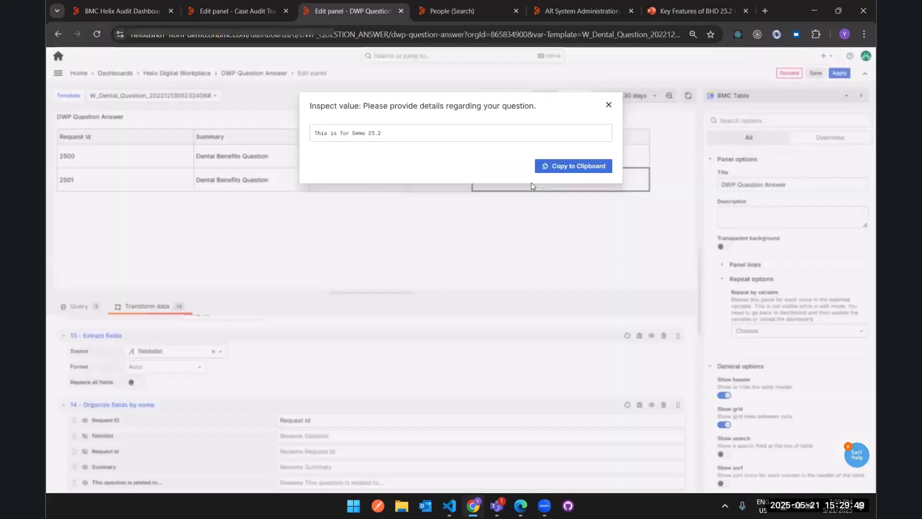
left_click(603, 108)
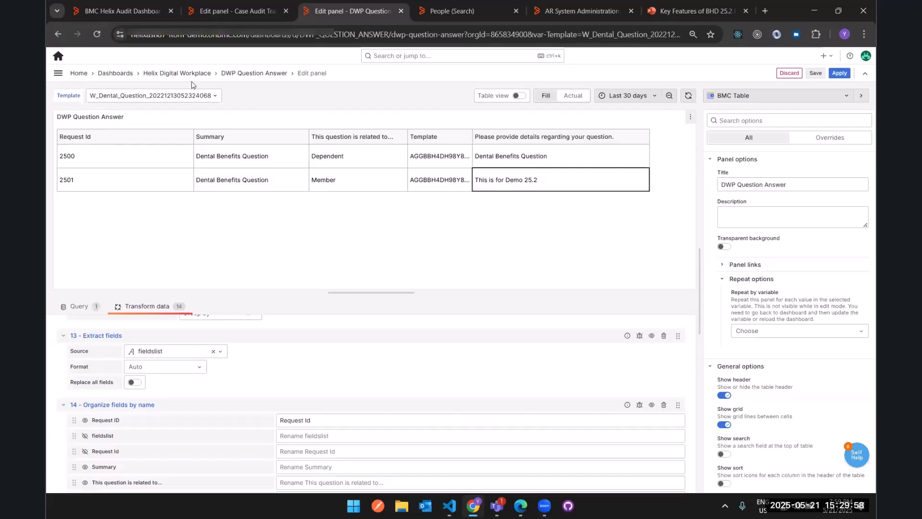
Close the Case Audit Trail and DWP Question Answer editing tabs.
left_click(204, 12)
key("ctrl+w")
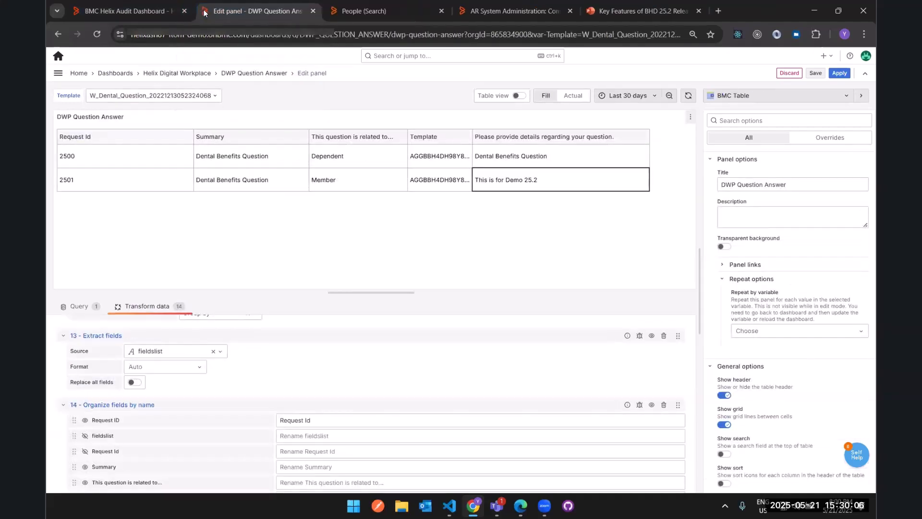
key("ctrl+w")
From the Dashboards home page, open the Load blank dashboard under Recently viewed.
left_click(134, 11)
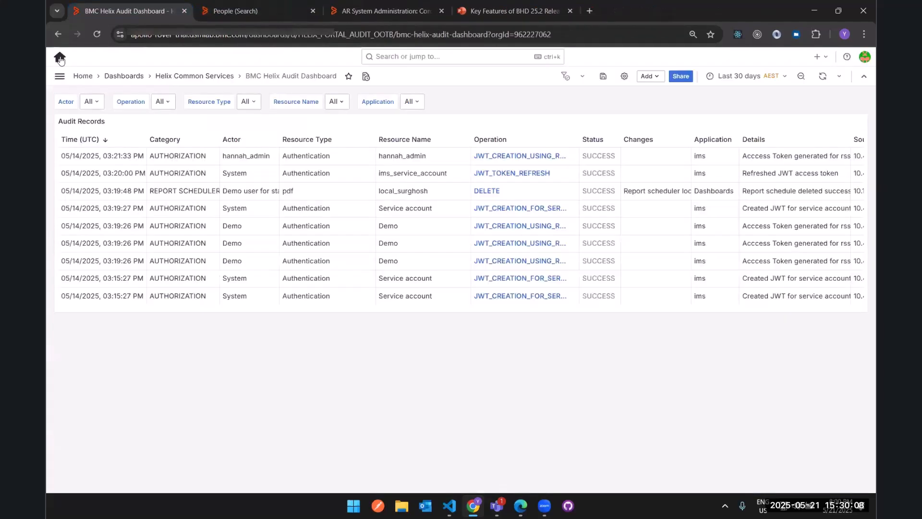
left_click(59, 58)
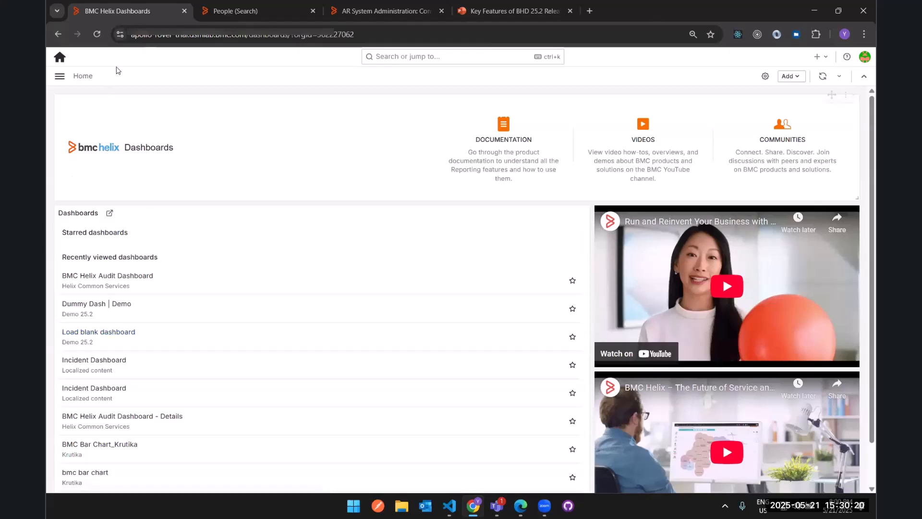
left_click(118, 339)
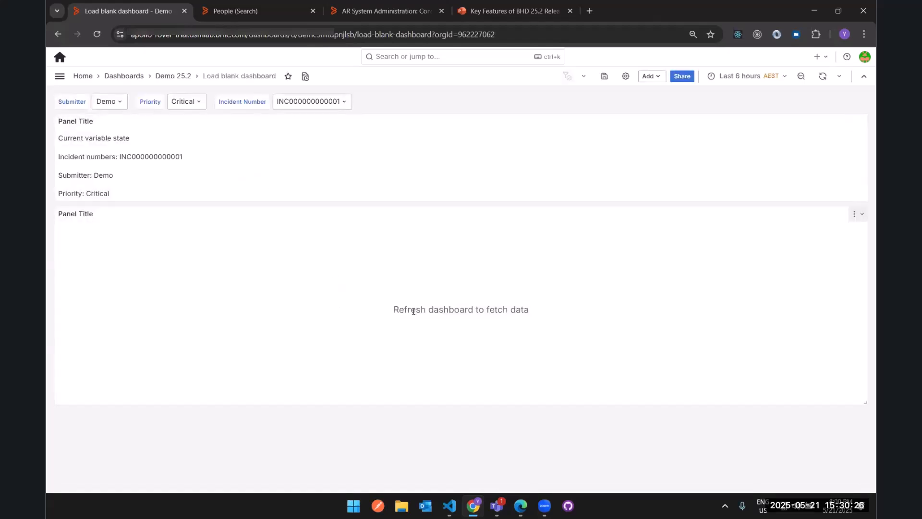
left_click_drag(391, 310, 543, 310)
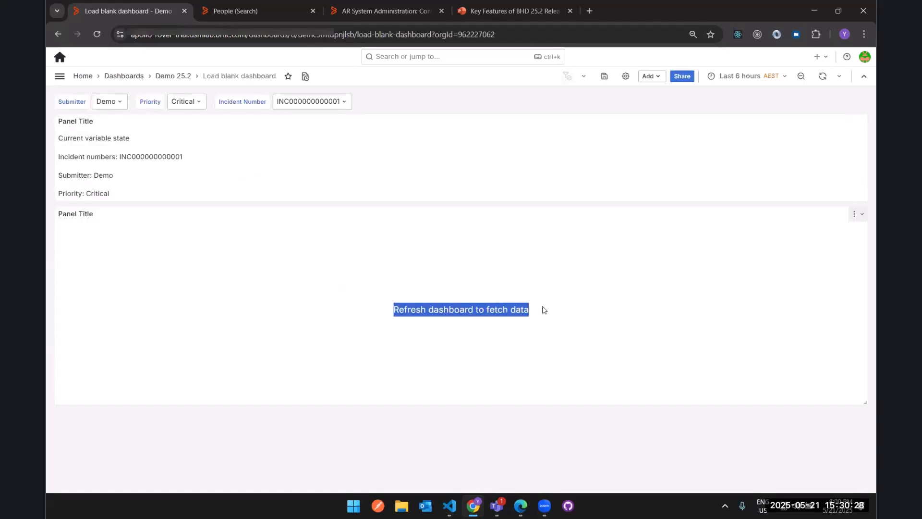
left_click(541, 329)
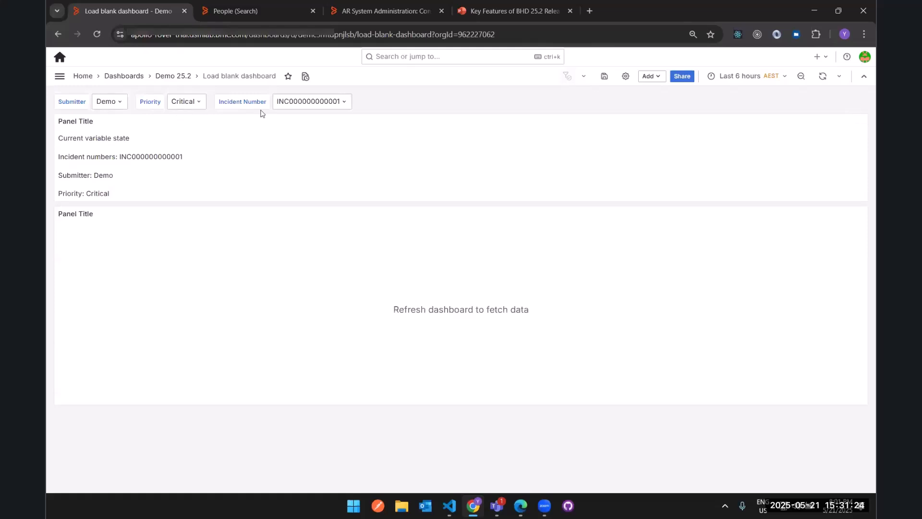
Add a second submitter and High priority to the dashboard filters.
left_click(118, 102)
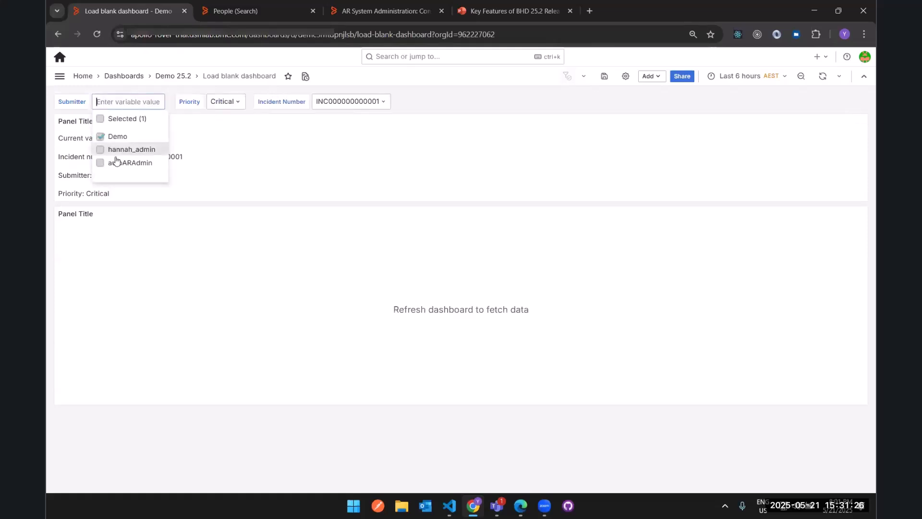
left_click(144, 150)
left_click(235, 115)
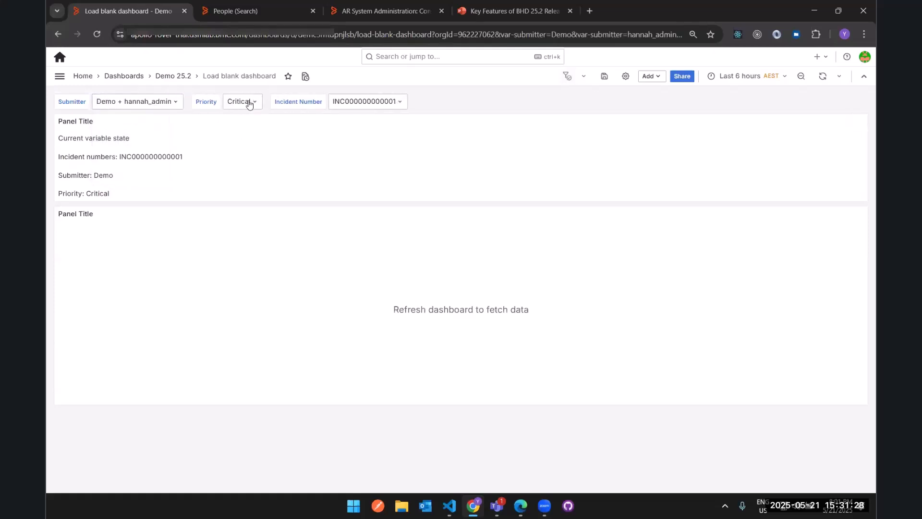
left_click(247, 101)
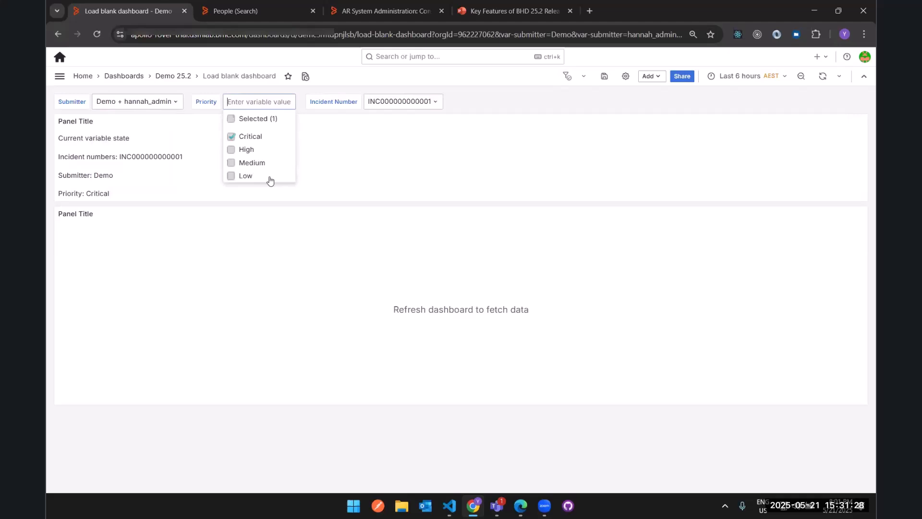
left_click(271, 148)
left_click(397, 183)
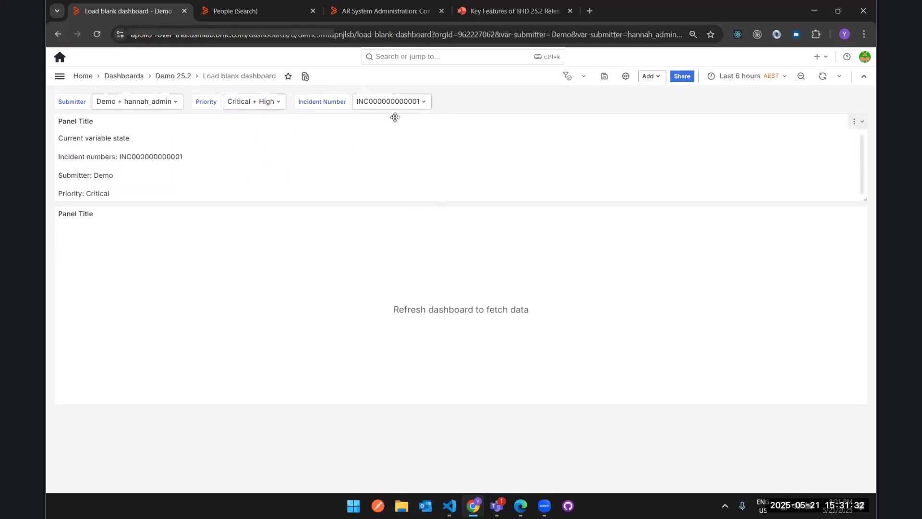
left_click(416, 106)
left_click(411, 149)
left_click(423, 163)
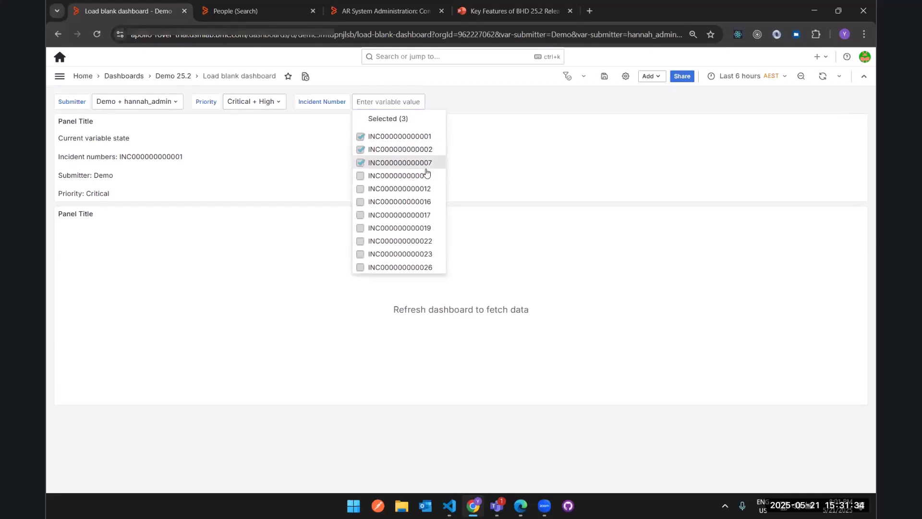
left_click(425, 175)
left_click(531, 166)
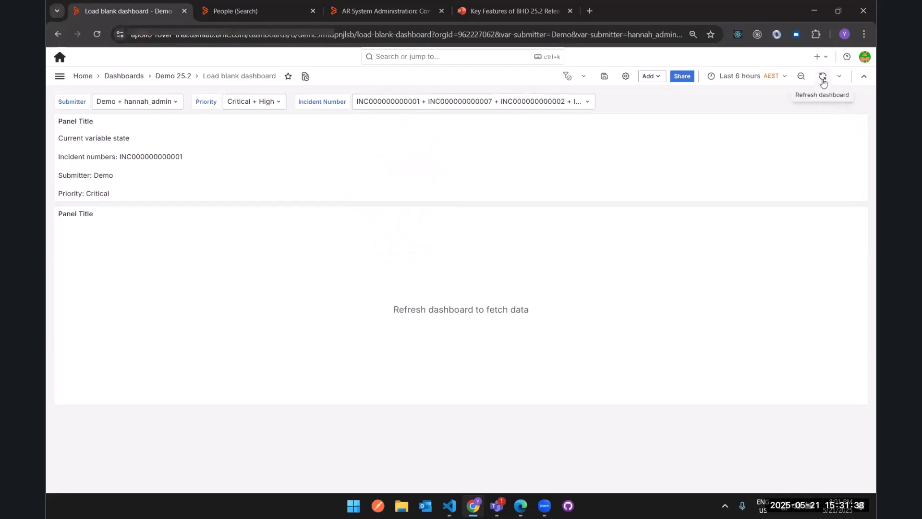
left_click_drag(301, 284, 620, 307)
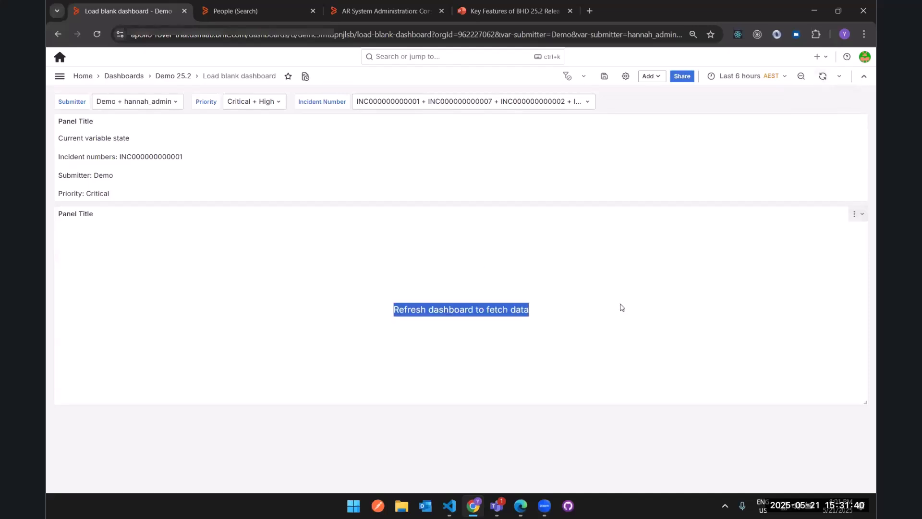
left_click(824, 83)
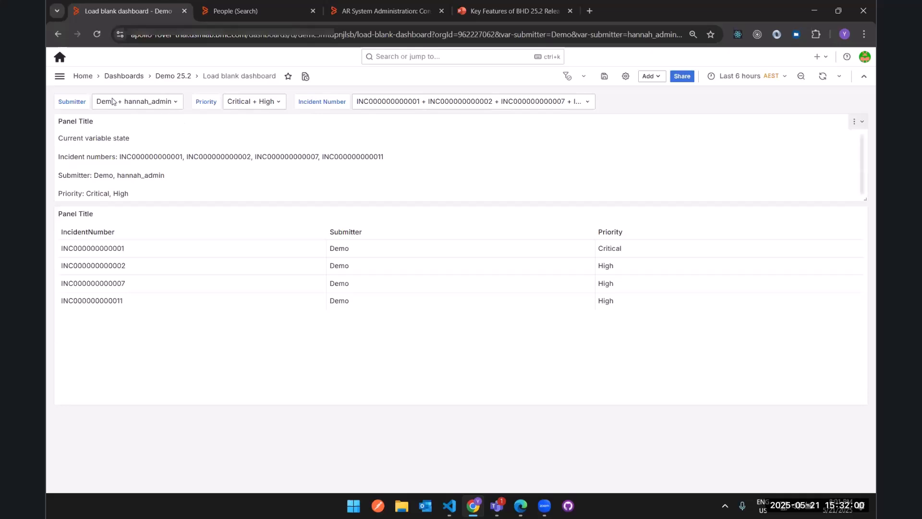
Go back to the Dashboards home page via the Home icon.
left_click(60, 57)
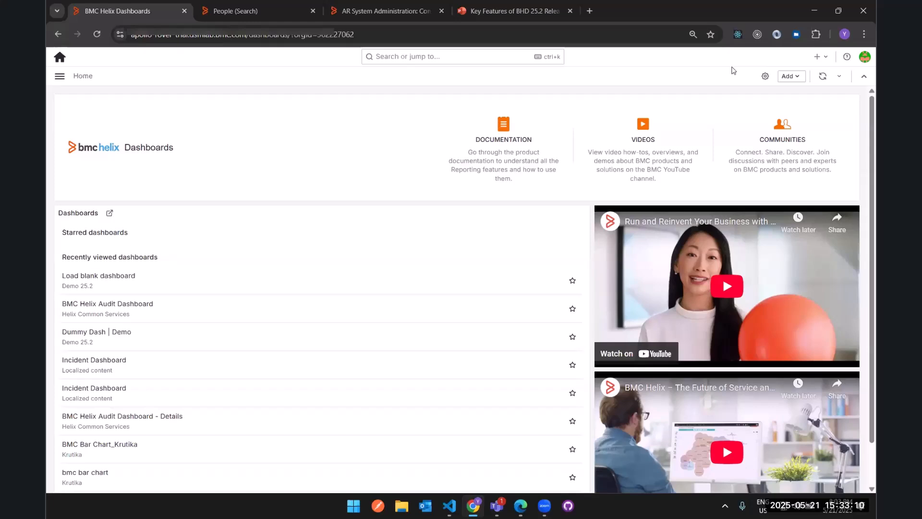
Create a blank dashboard and save it as 'Incident information' in the Demo 25.2 folder.
left_click(818, 57)
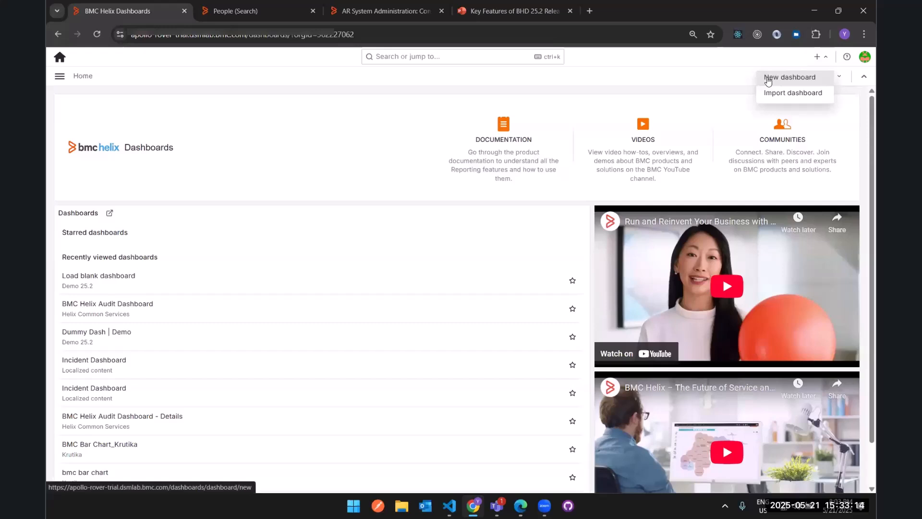
left_click(768, 79)
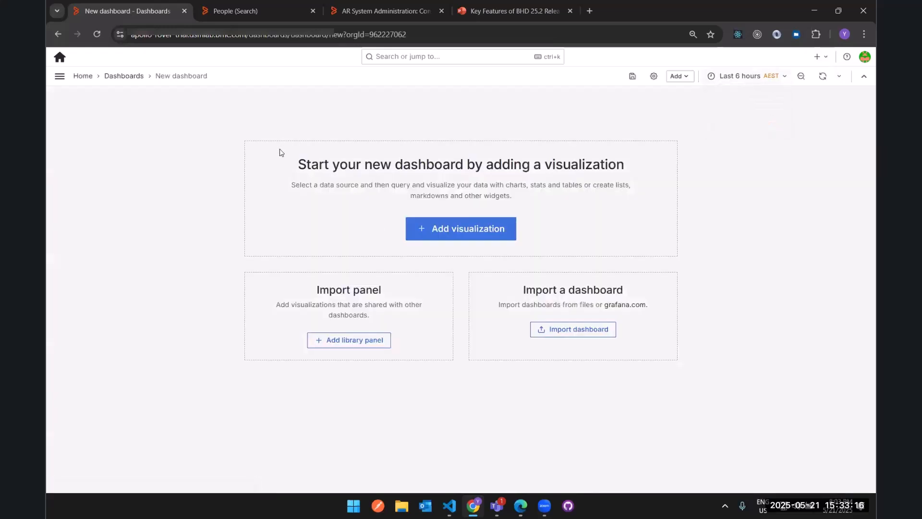
left_click(633, 76)
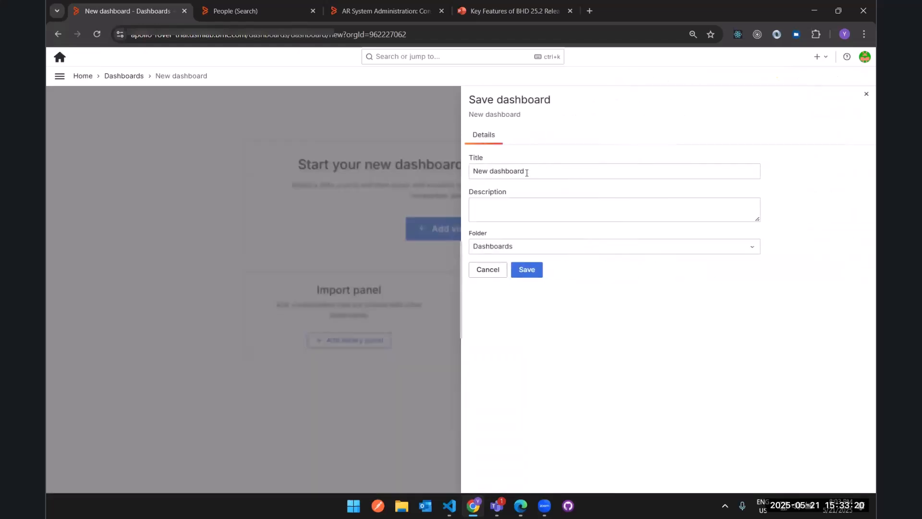
triple_click(527, 173)
type("Incident ")
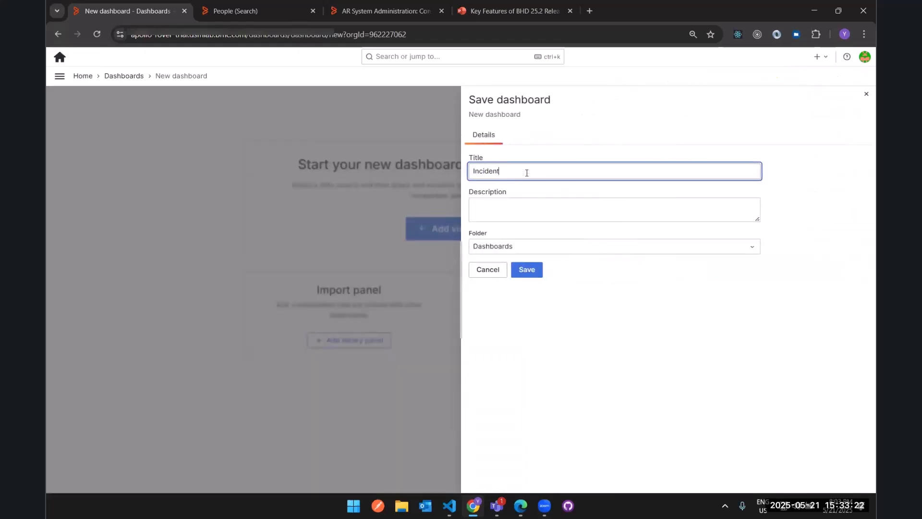
type("information")
left_click(545, 250)
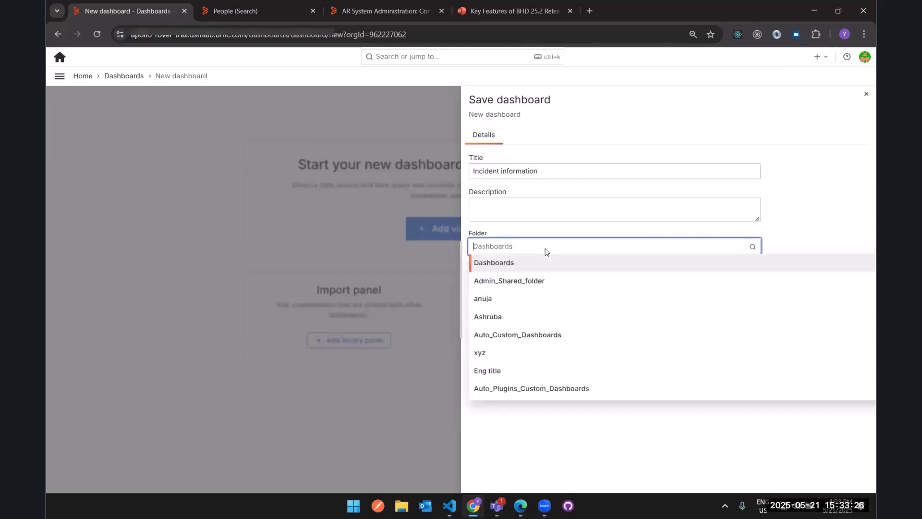
type("Demo")
left_click(531, 260)
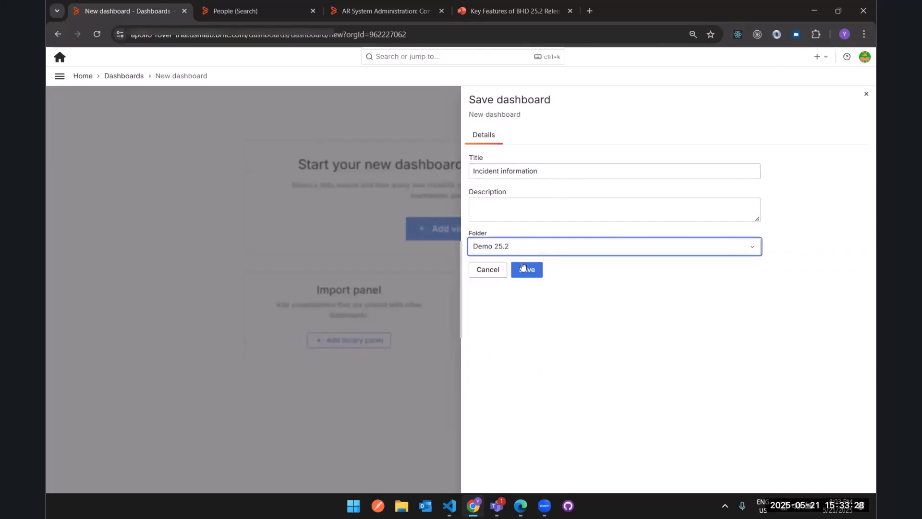
left_click(528, 270)
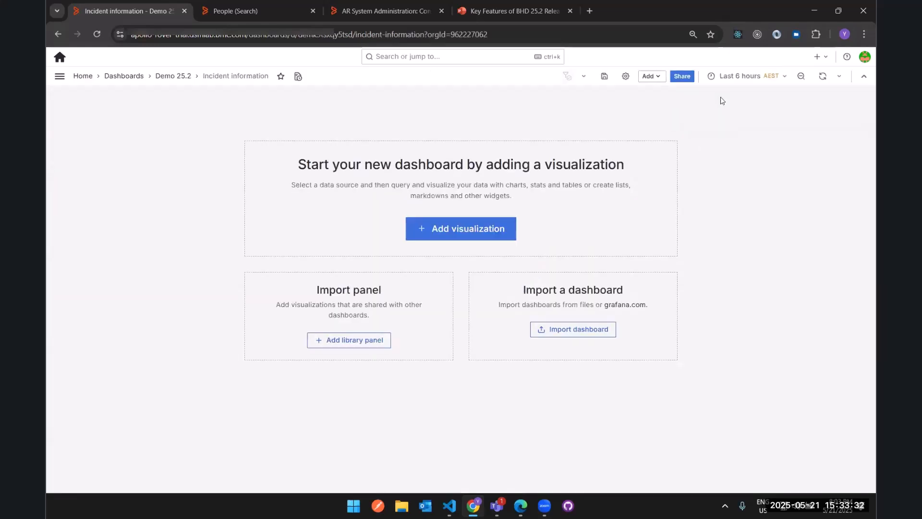
Open the dashboard settings' Localization tab, keeping English as the selected language.
left_click(624, 82)
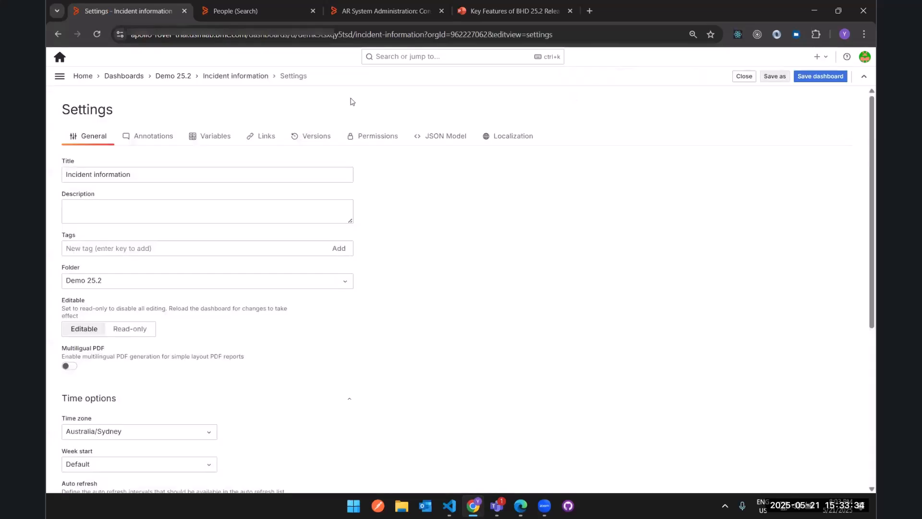
left_click(526, 144)
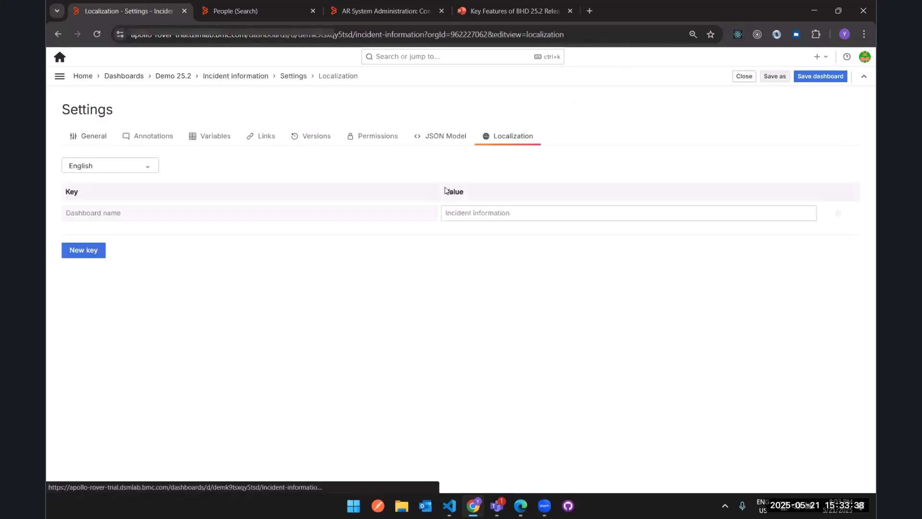
left_click(148, 170)
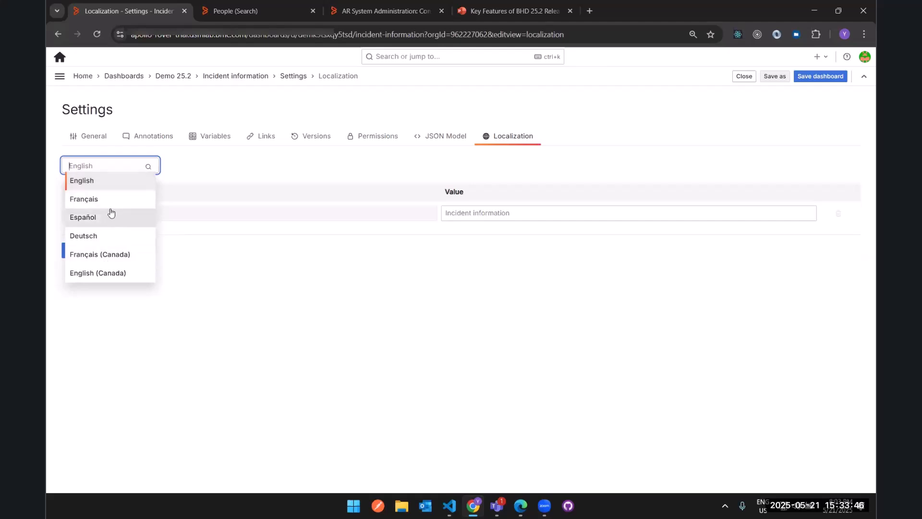
left_click(187, 176)
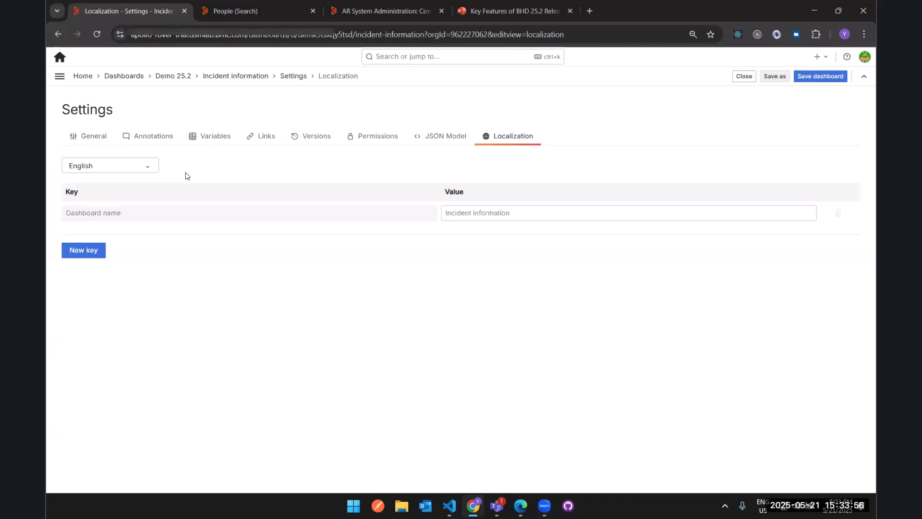
Add the English localization key 'inciDetail' with the value 'Incident Details'.
left_click(71, 253)
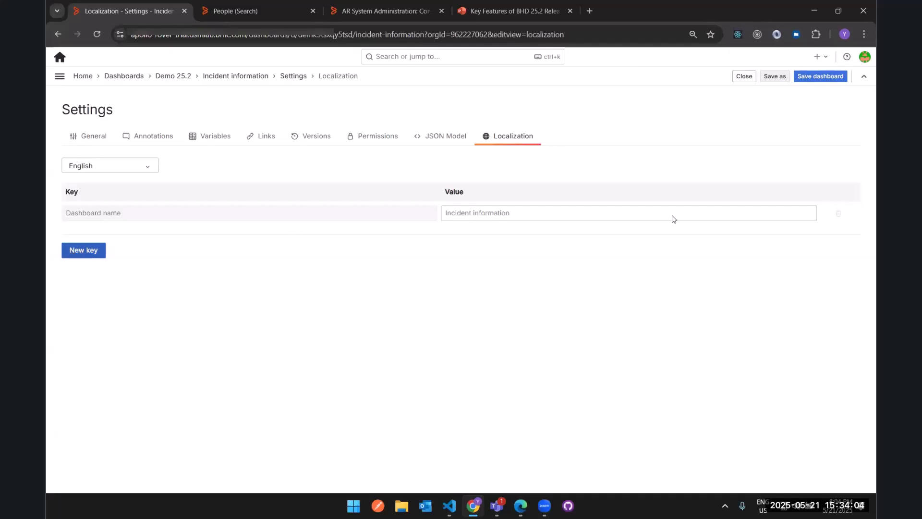
left_click(556, 150)
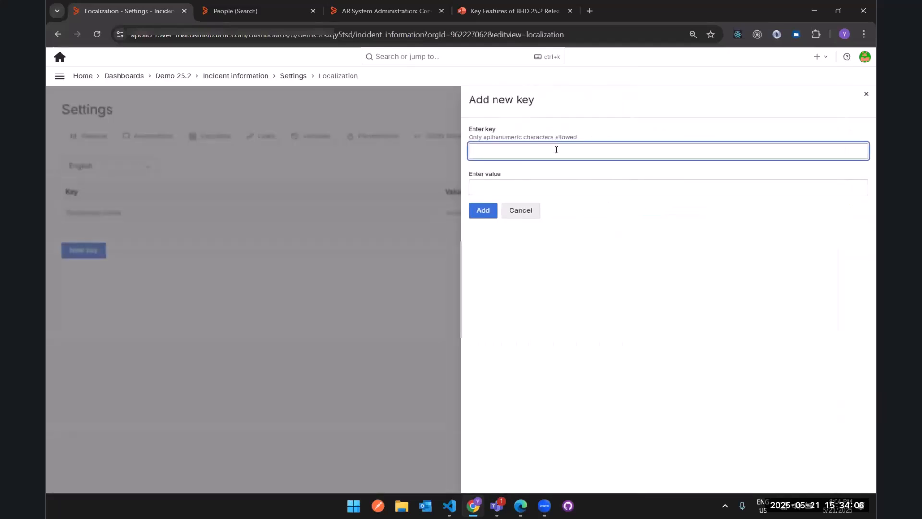
left_click(866, 94)
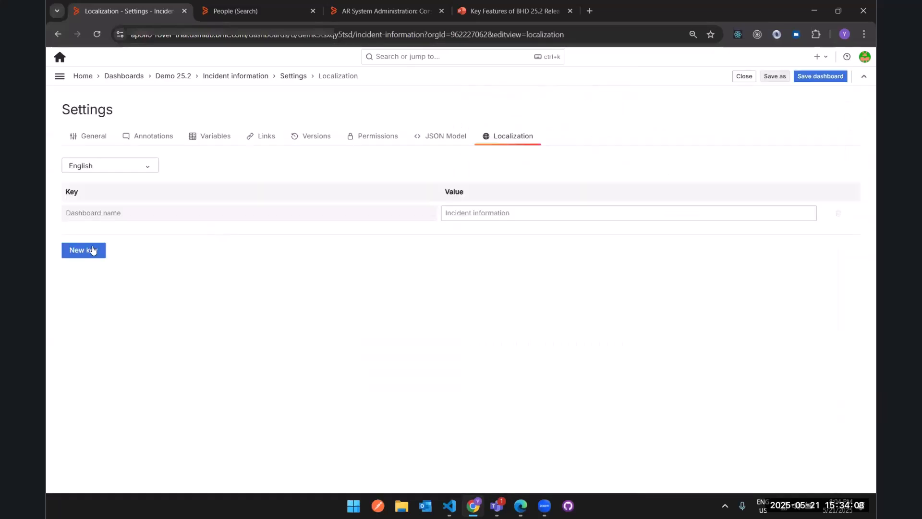
left_click(90, 255)
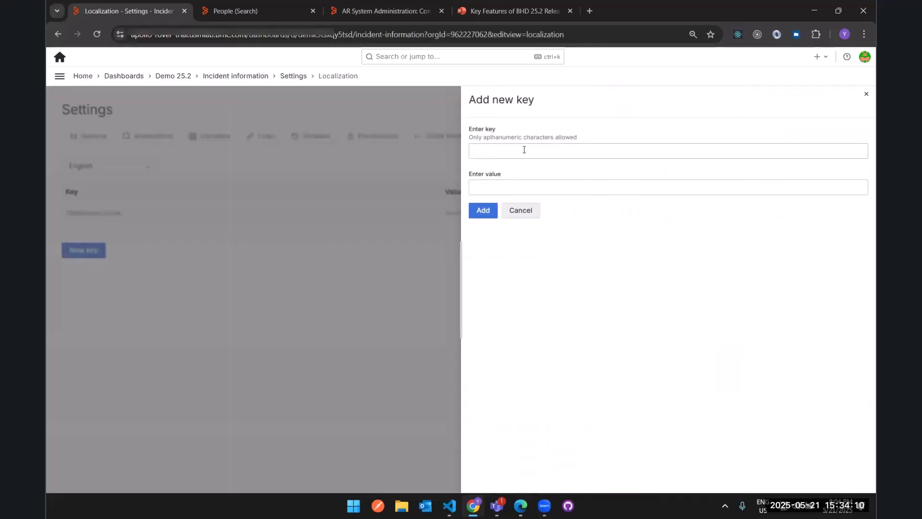
left_click(524, 150)
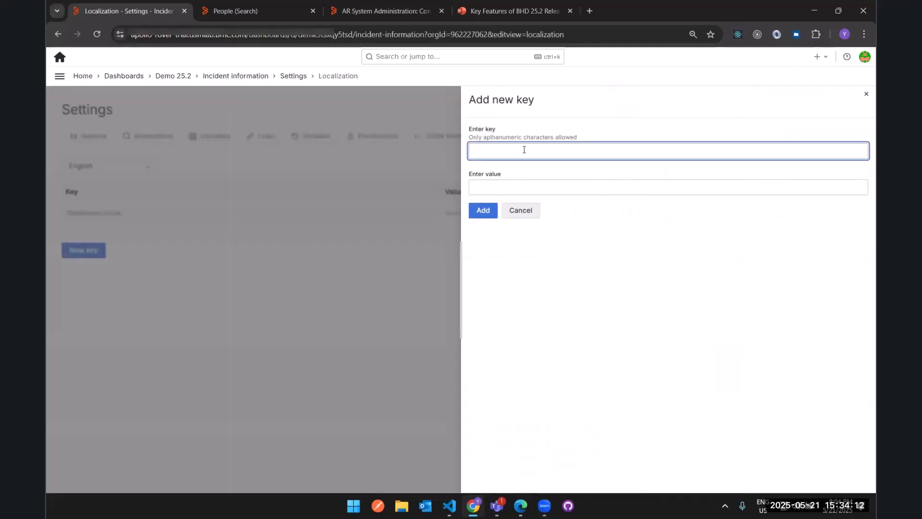
type("inciDetail")
left_click(527, 189)
type("Inic")
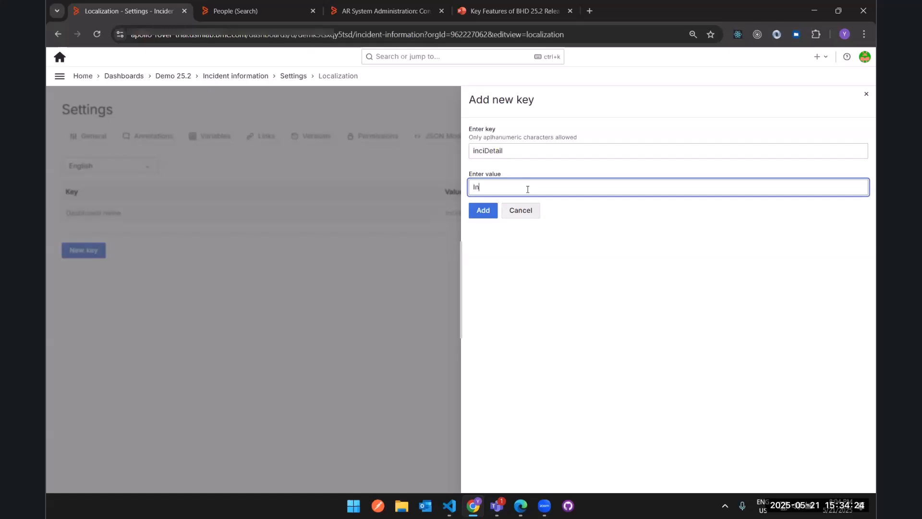
type("ident Details")
left_click(482, 210)
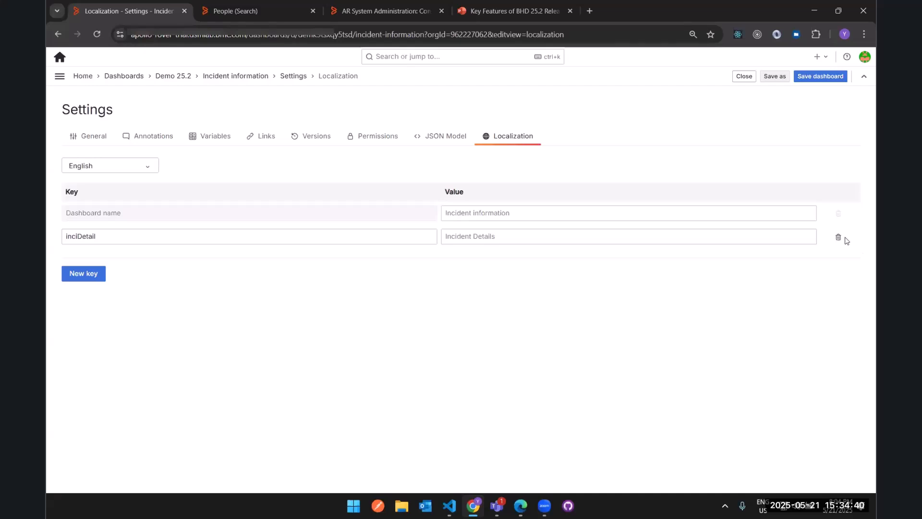
left_click(103, 236)
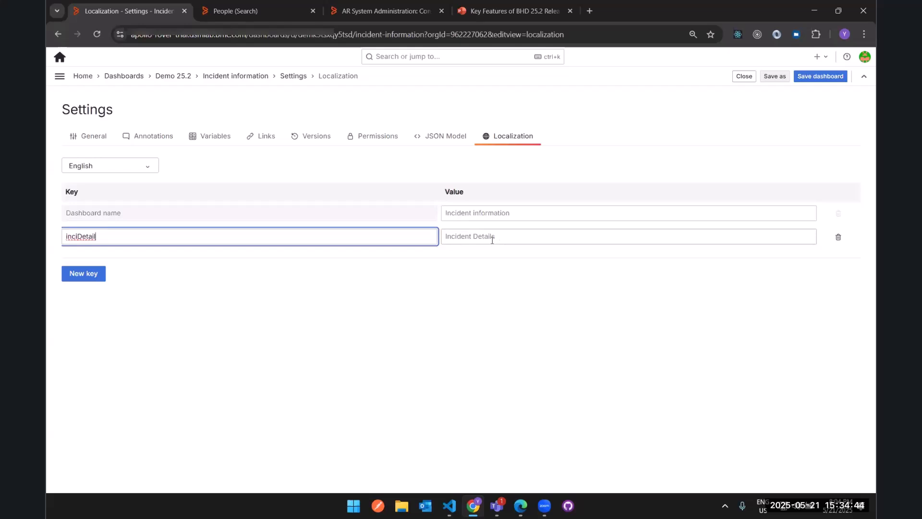
Under Français translations, set the French dashboard name to 'Informations sur les incidents'.
left_click(165, 272)
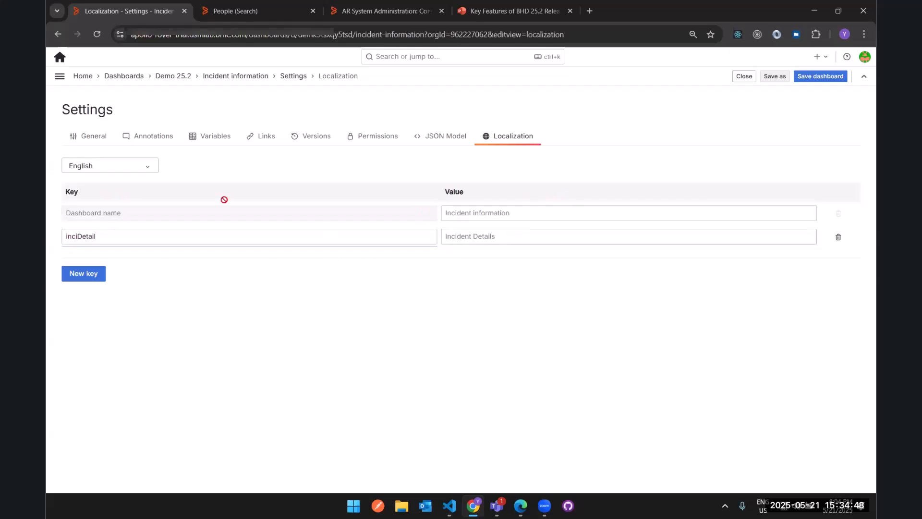
left_click(148, 165)
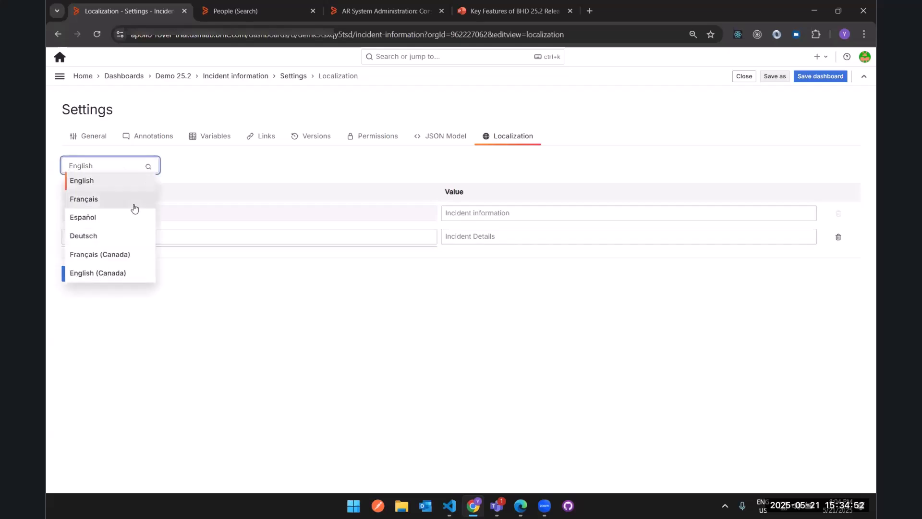
left_click(128, 202)
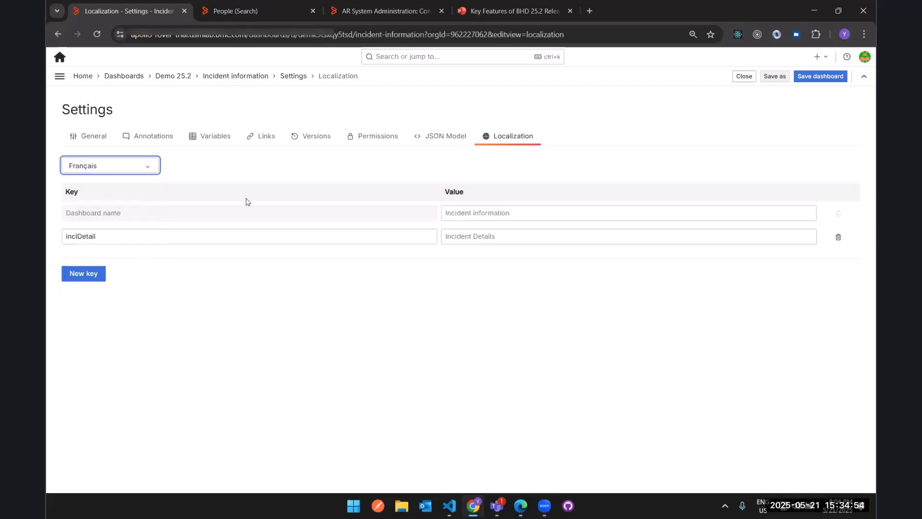
left_click(551, 210)
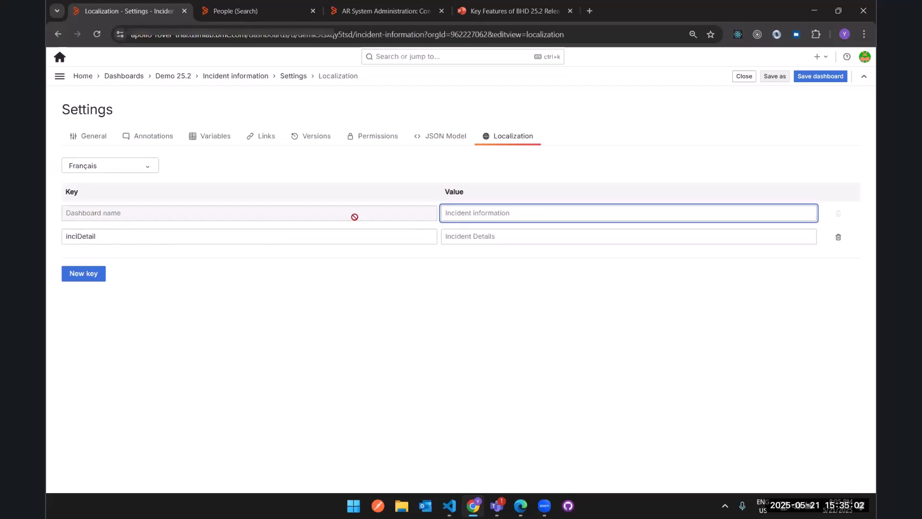
type("Informations sur les inci")
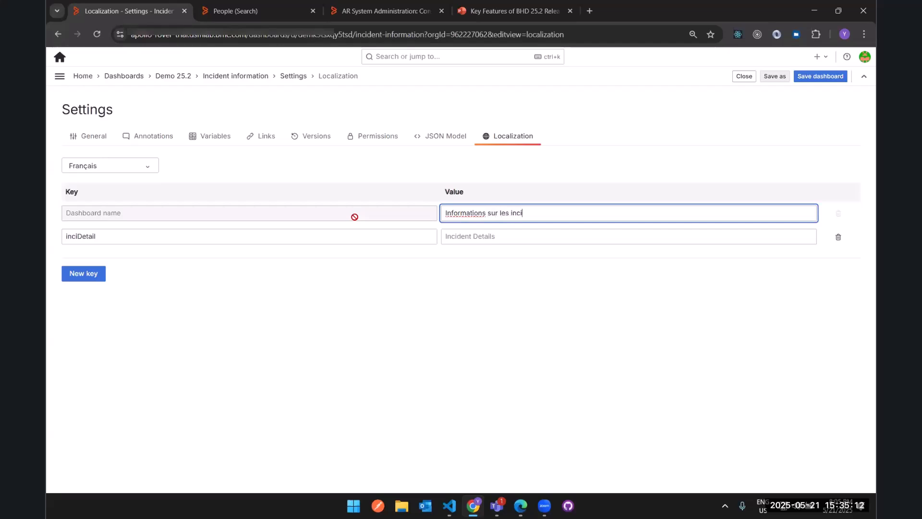
type("eents")
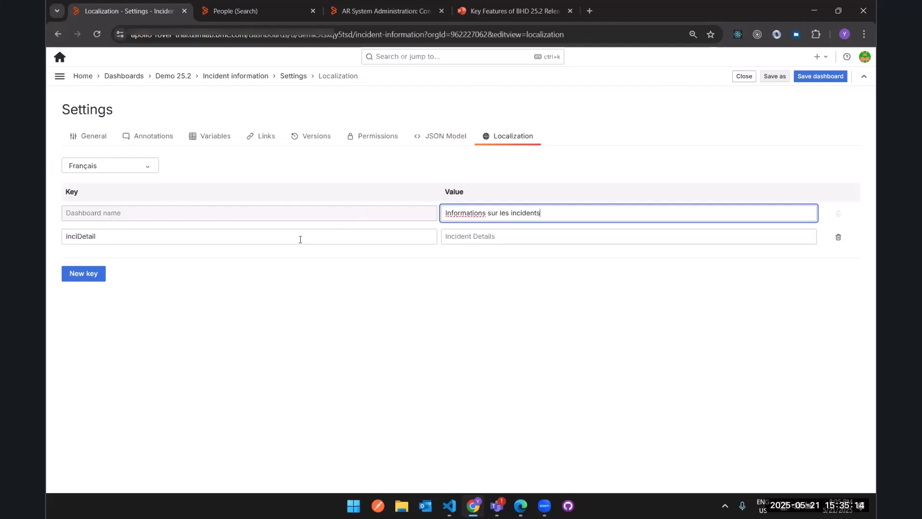
Give inciDetail the French value 'Details l'incident' and save the dashboard.
left_click(463, 236)
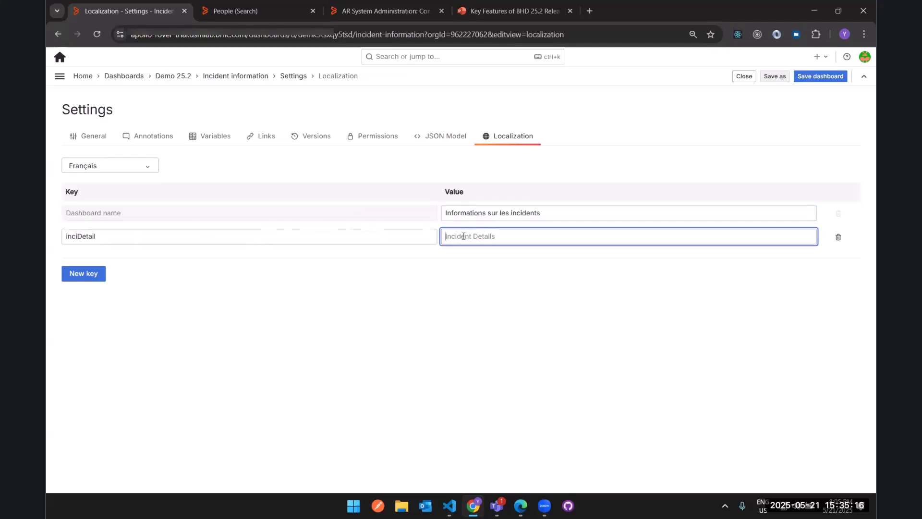
type("Detial")
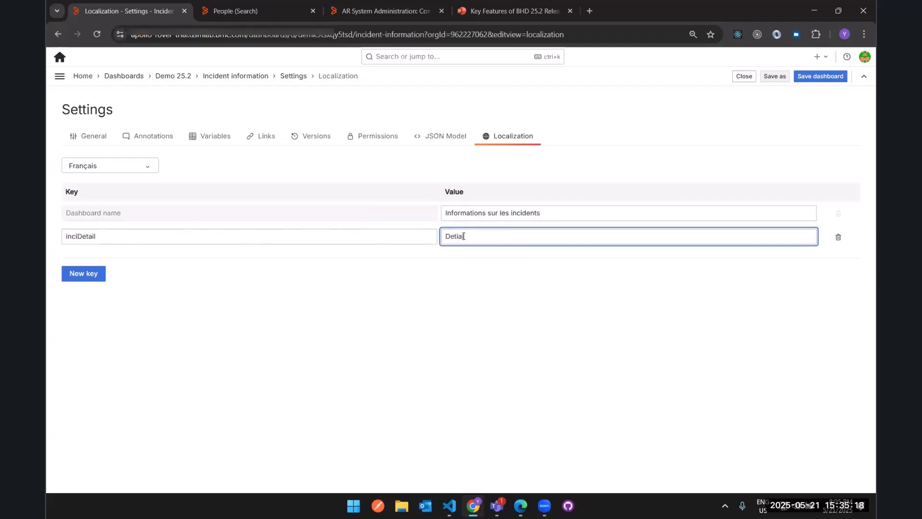
type("s")
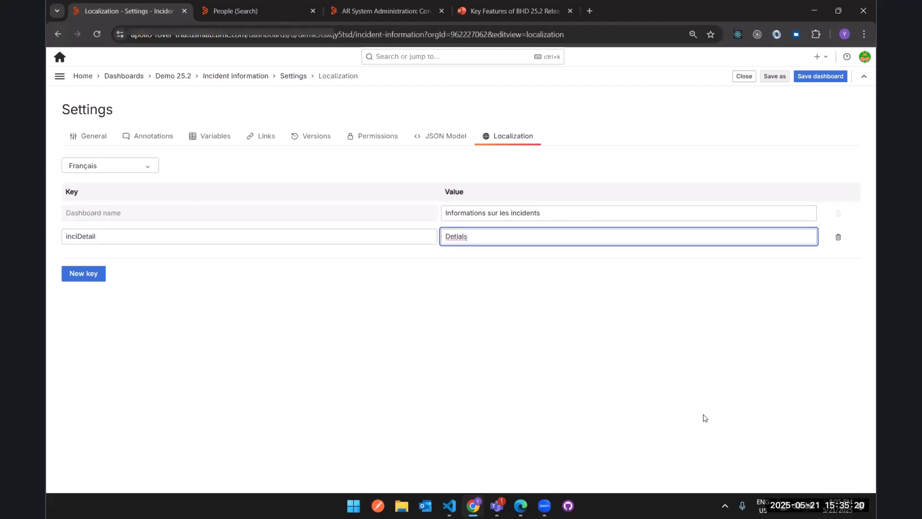
key("BackSpace")
key("BackSpace")
key("BackSpace")
key("BackSpace")
type("ails l'incidents")
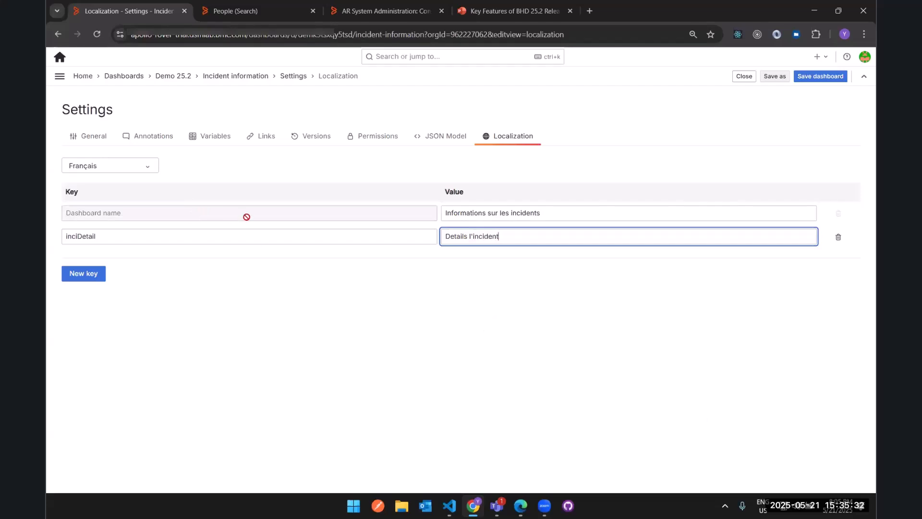
key("BackSpace")
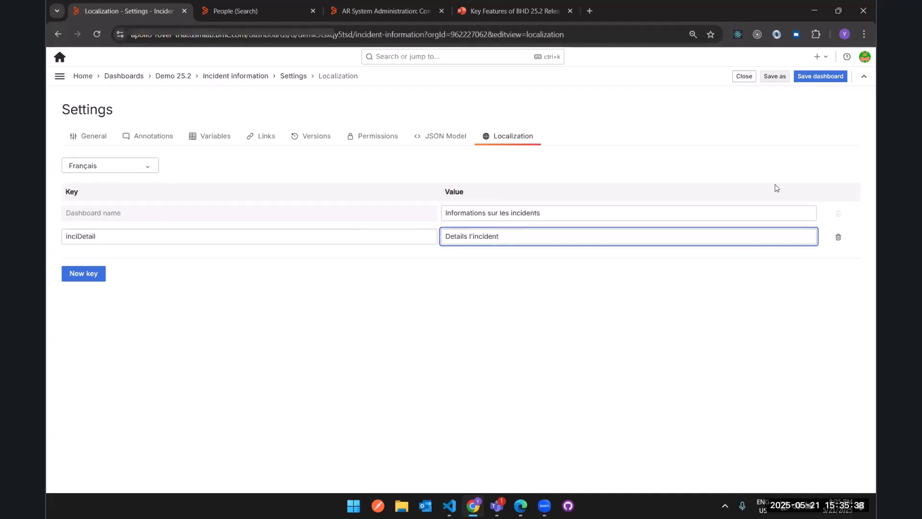
left_click(819, 77)
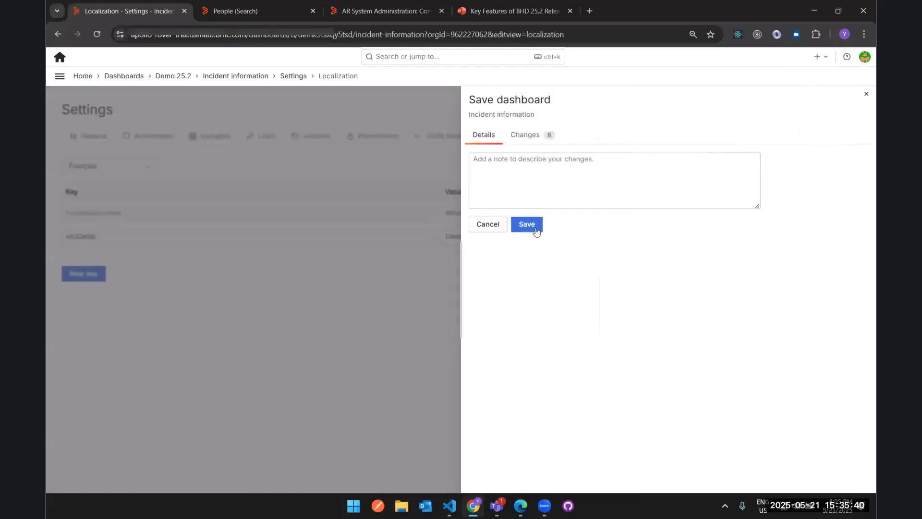
left_click(535, 226)
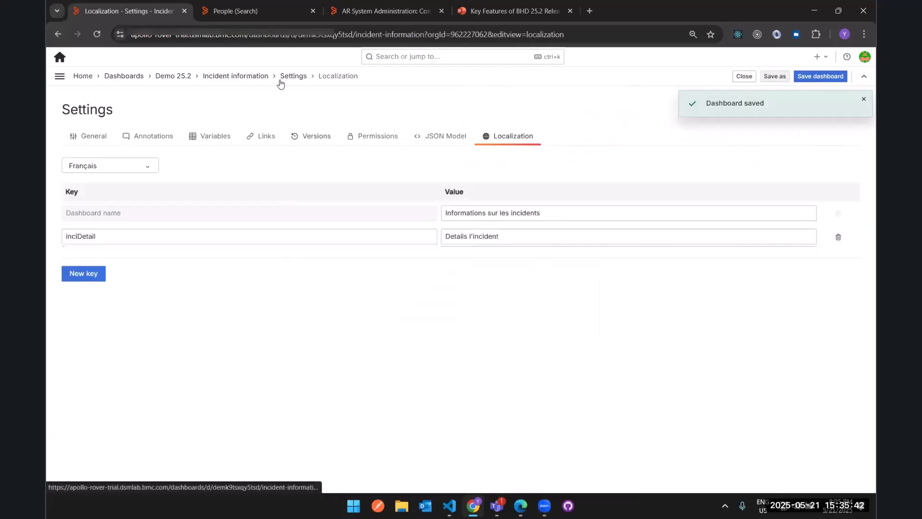
Start a new Incident information panel with a Visual query builder query on Incident Management.
left_click(231, 77)
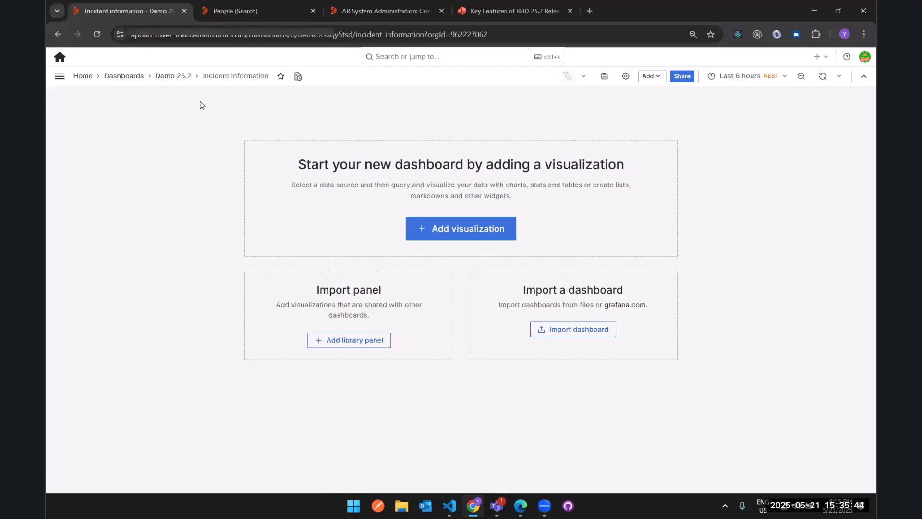
left_click(455, 239)
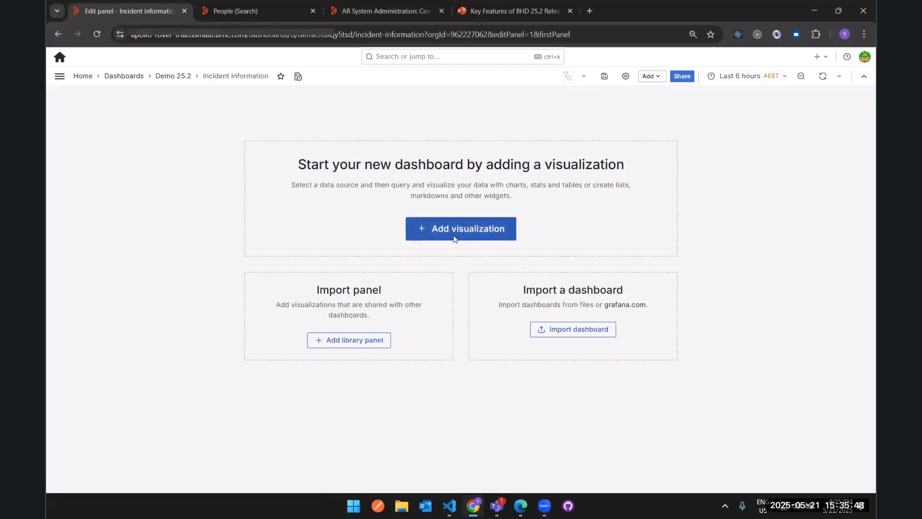
left_click(153, 408)
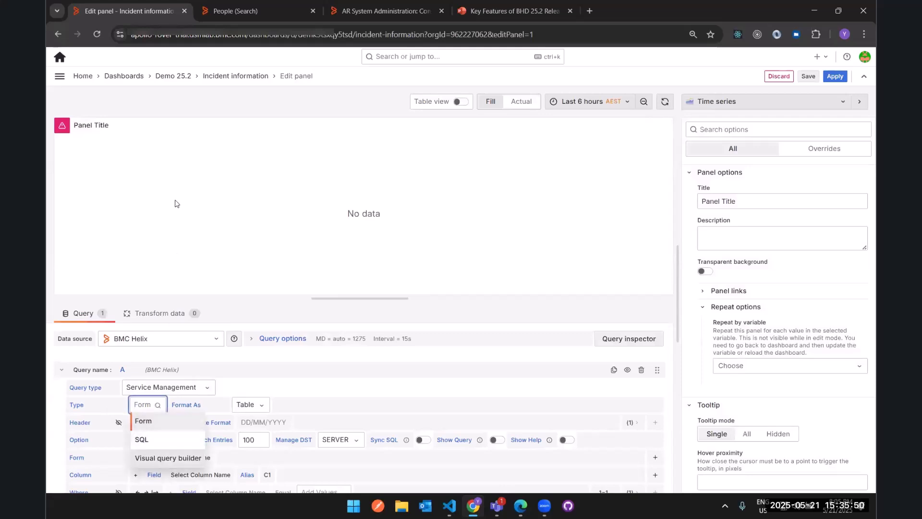
left_click(159, 457)
left_click(156, 100)
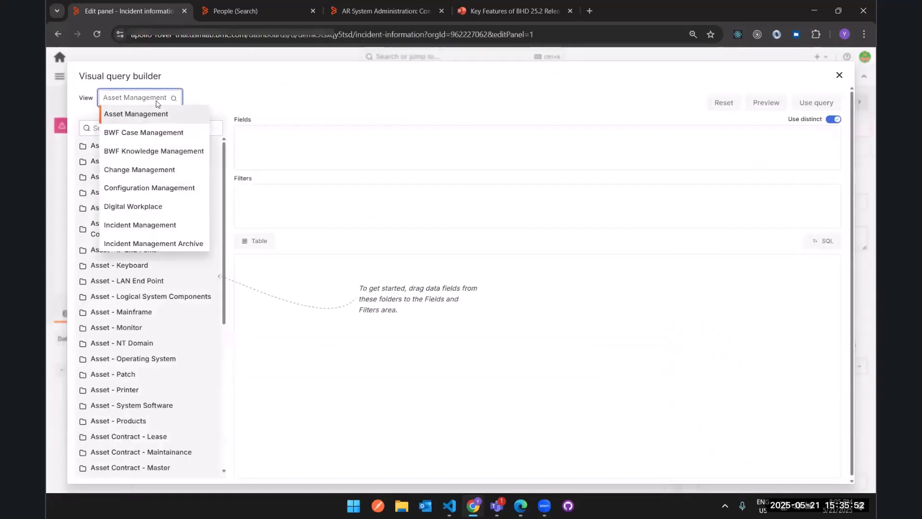
type("Inc")
left_click(159, 114)
Add Incident Number, Submitter and Priority as query fields, preview, and use the query.
left_click(161, 127)
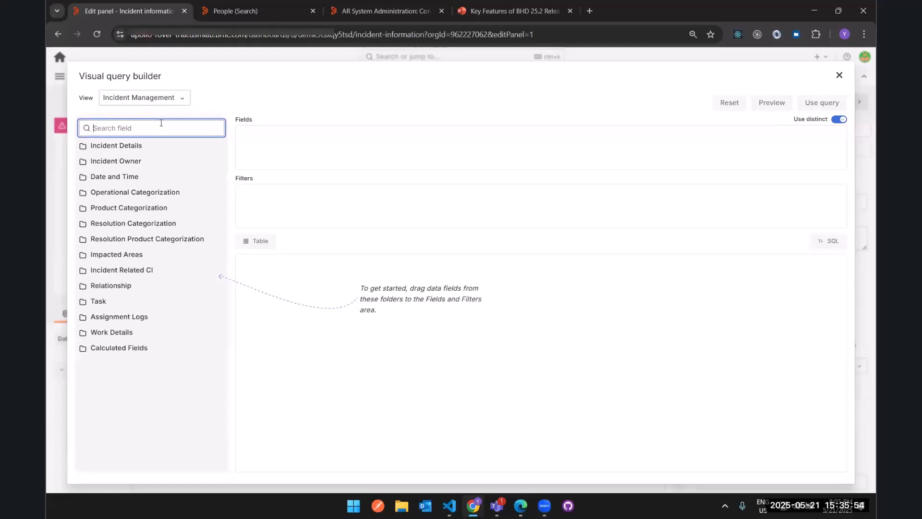
type("inc")
left_click_drag(148, 157, 303, 152)
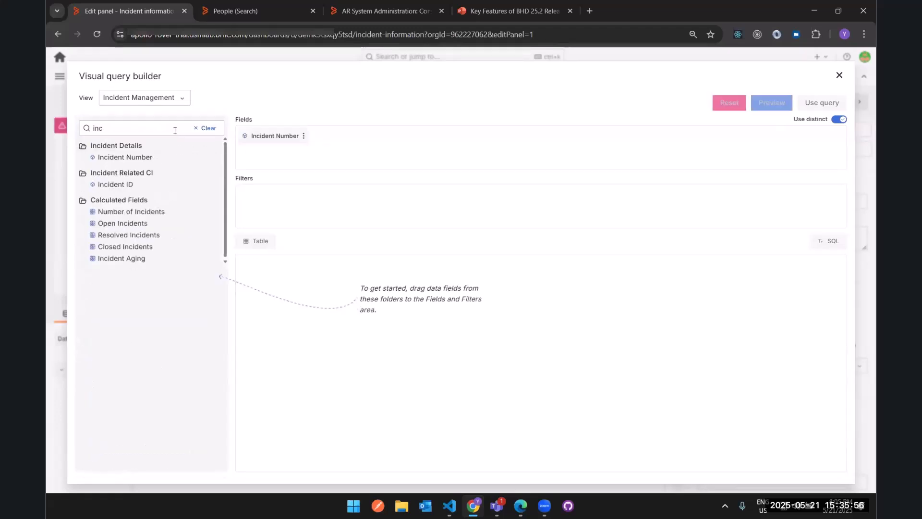
double_click(174, 128)
type("subm")
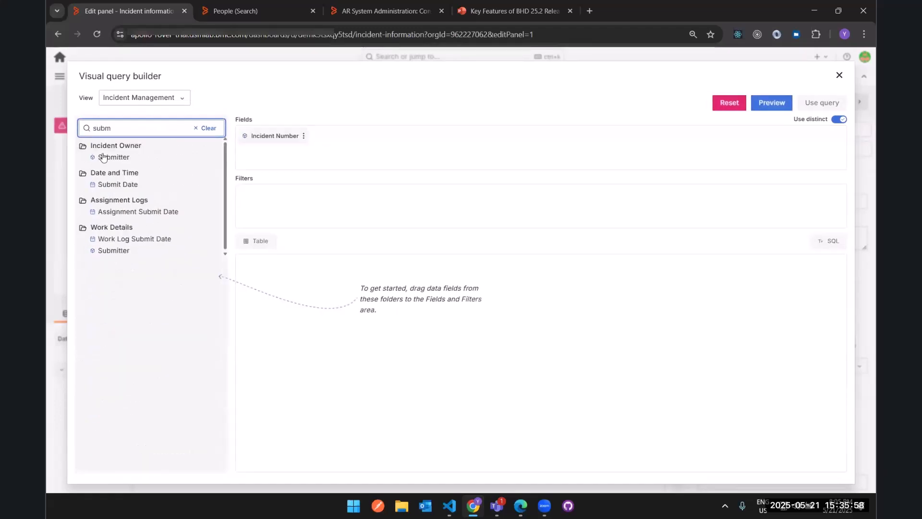
left_click_drag(102, 158, 357, 144)
double_click(123, 125)
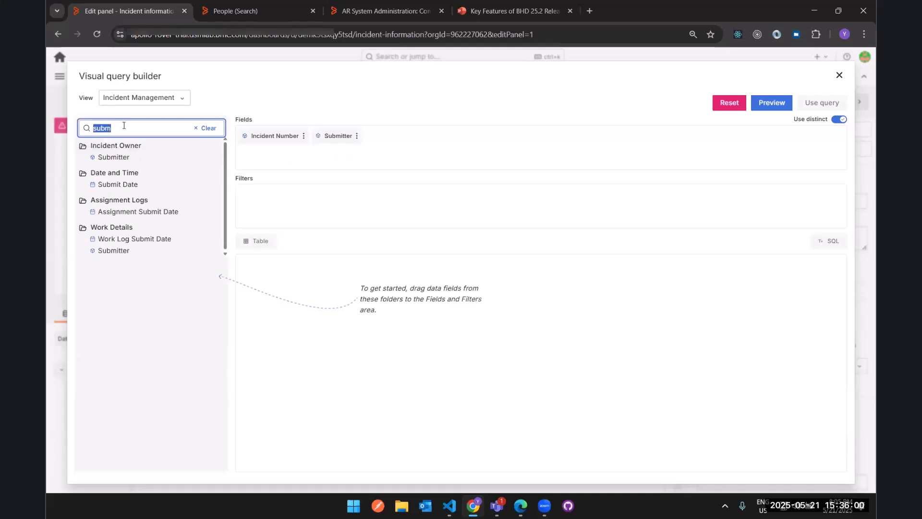
type("prio")
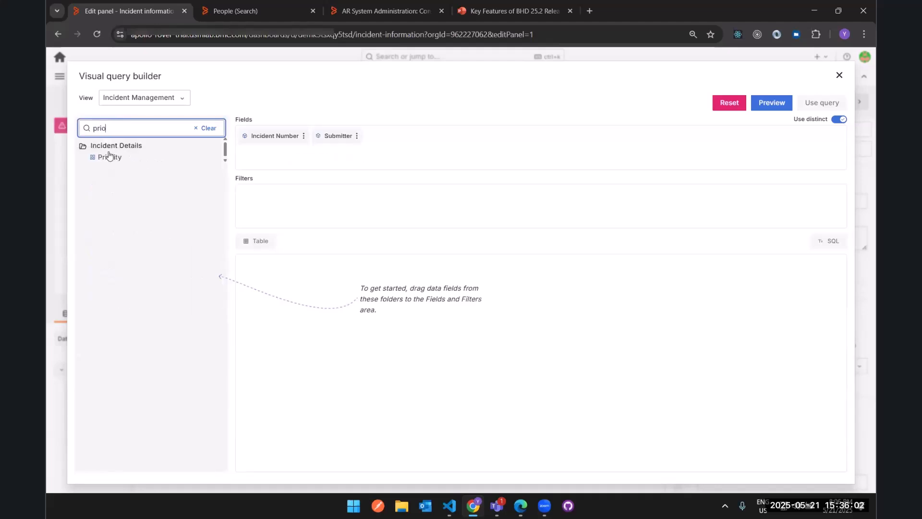
left_click_drag(109, 158, 471, 167)
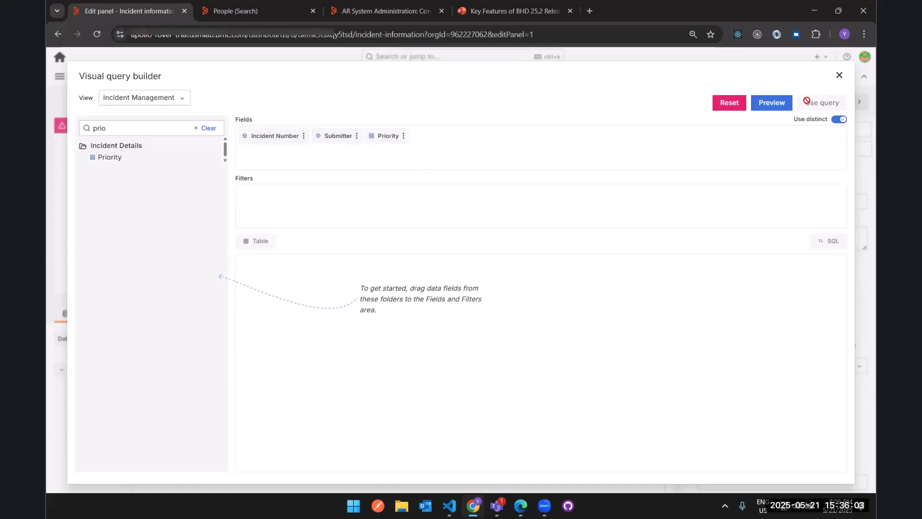
left_click(770, 102)
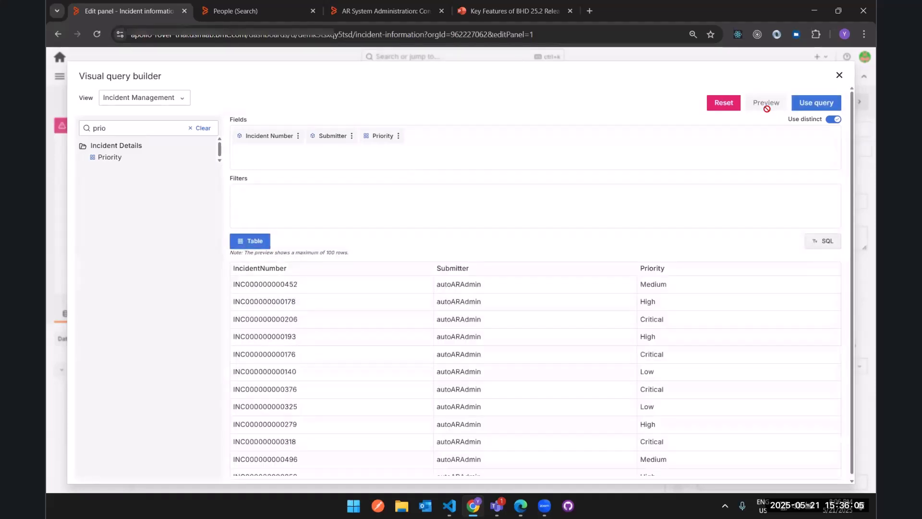
left_click(827, 106)
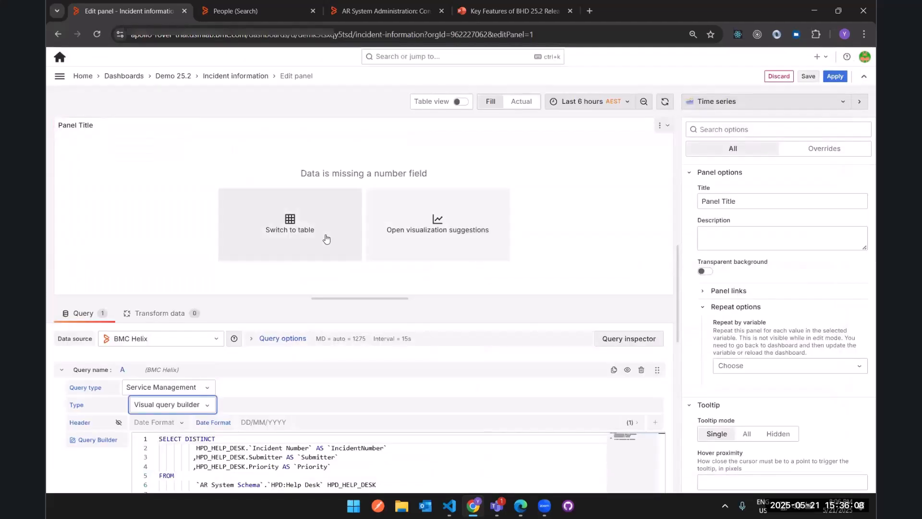
Show results as a table titled with the inciDetail key and apply it to the dashboard.
left_click(326, 239)
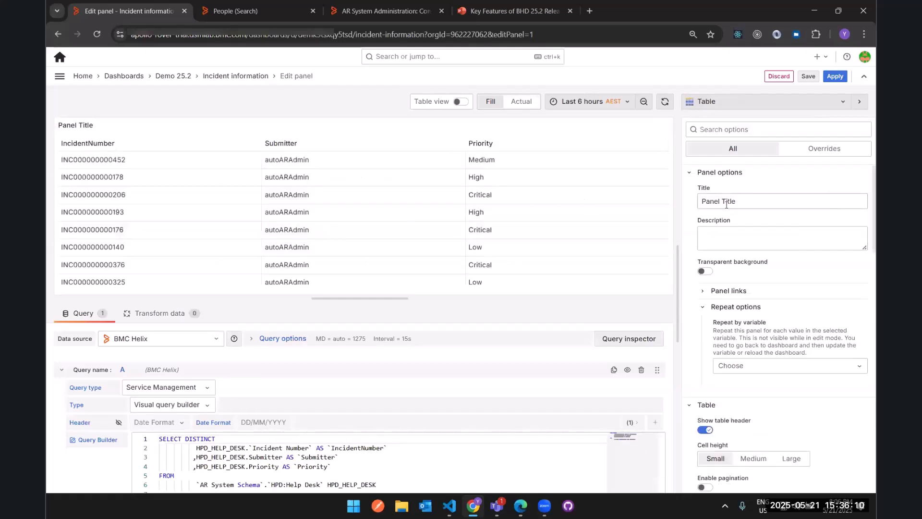
triple_click(743, 201)
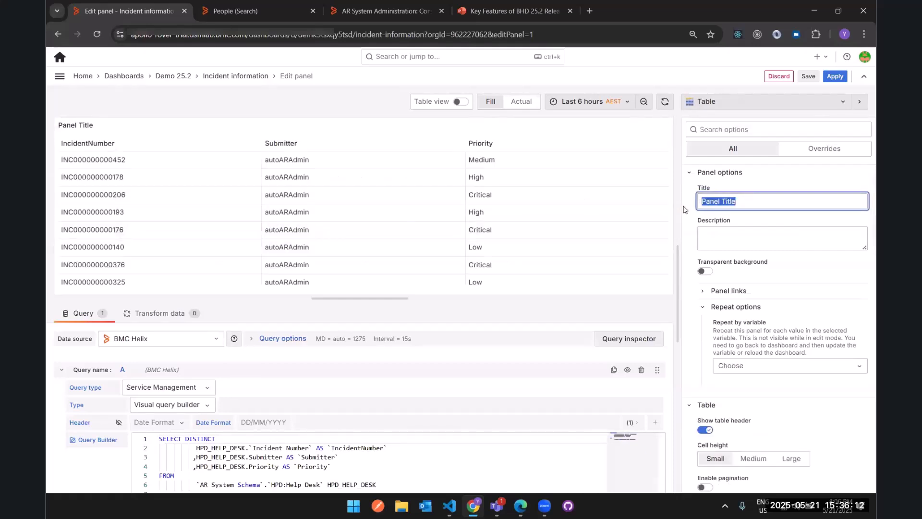
key("BackSpace")
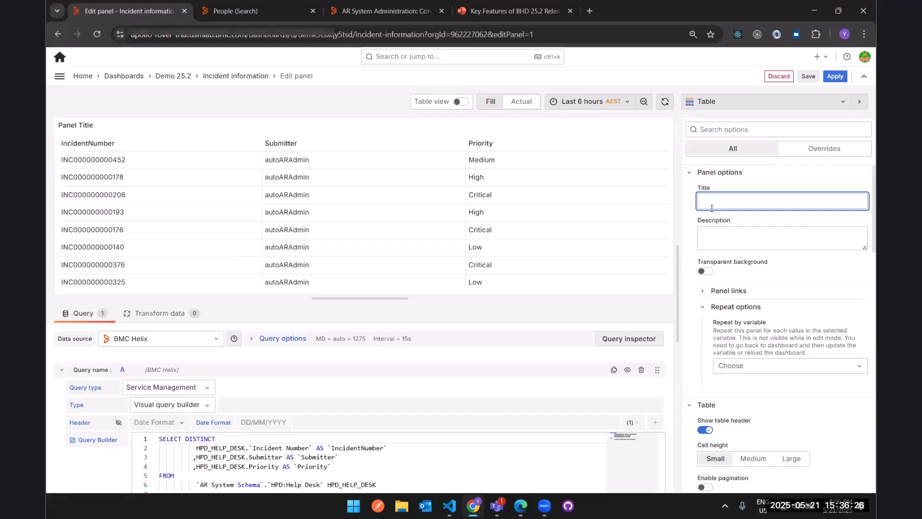
type("{}}")
type("inci")
key("ctrl+a")
key("BackSpace")
key("ctrl+shift+l")
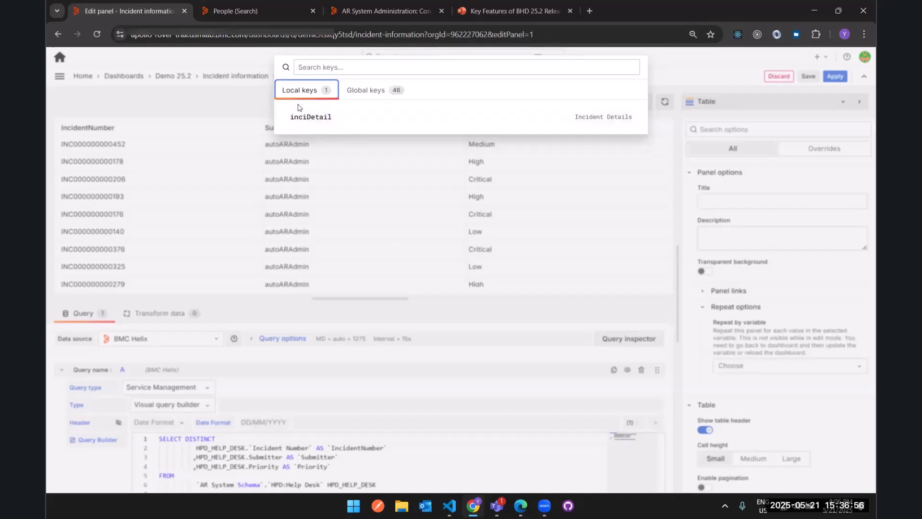
left_click(339, 121)
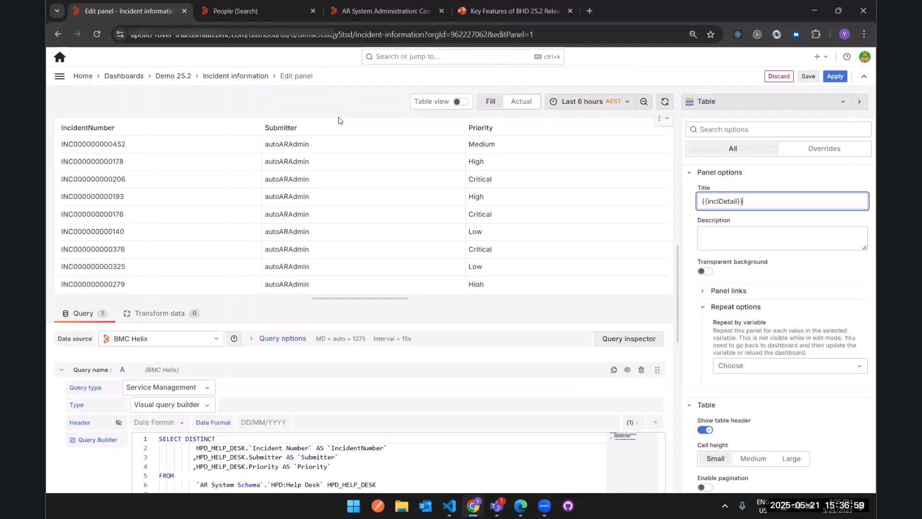
left_click(813, 181)
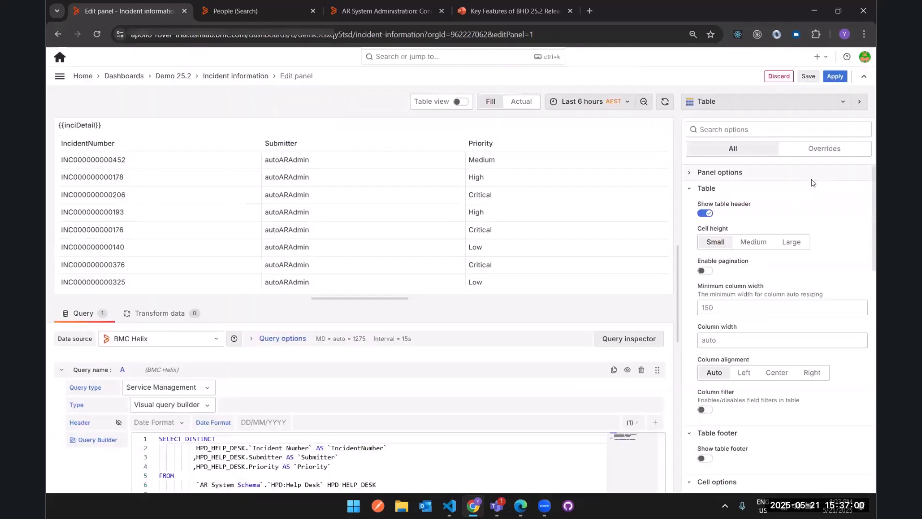
left_click(834, 76)
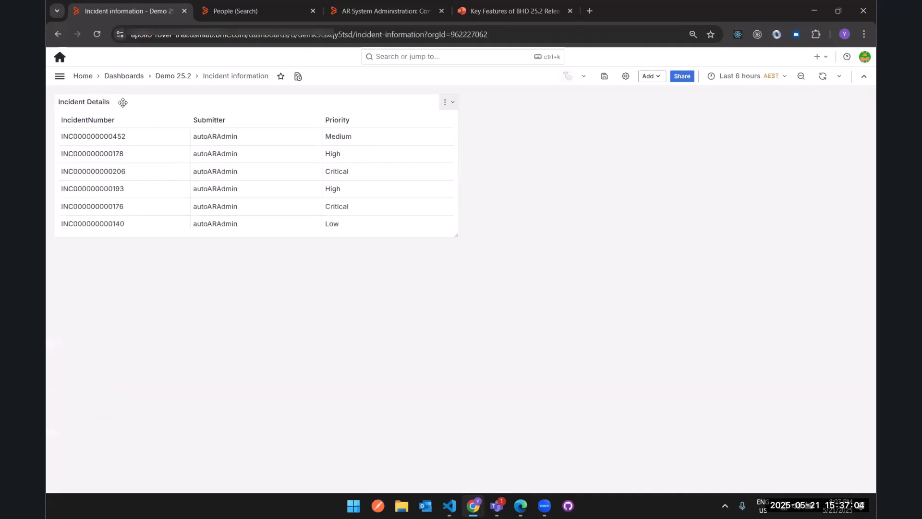
Save the Incident information dashboard and go to the user profile page.
left_click(604, 76)
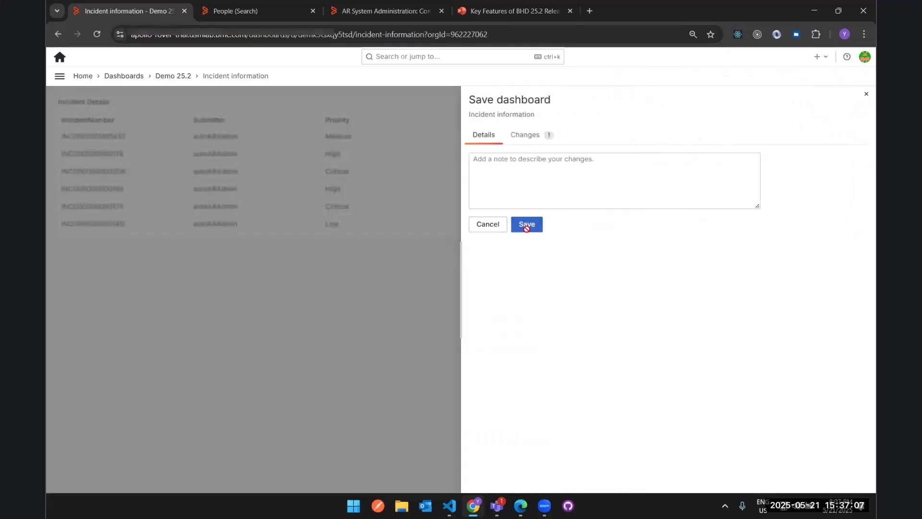
left_click(528, 225)
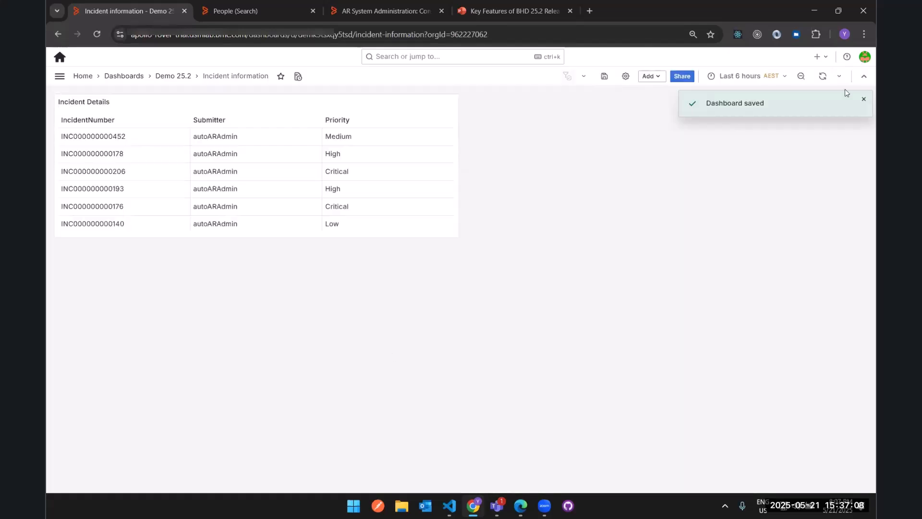
left_click(864, 57)
left_click(793, 107)
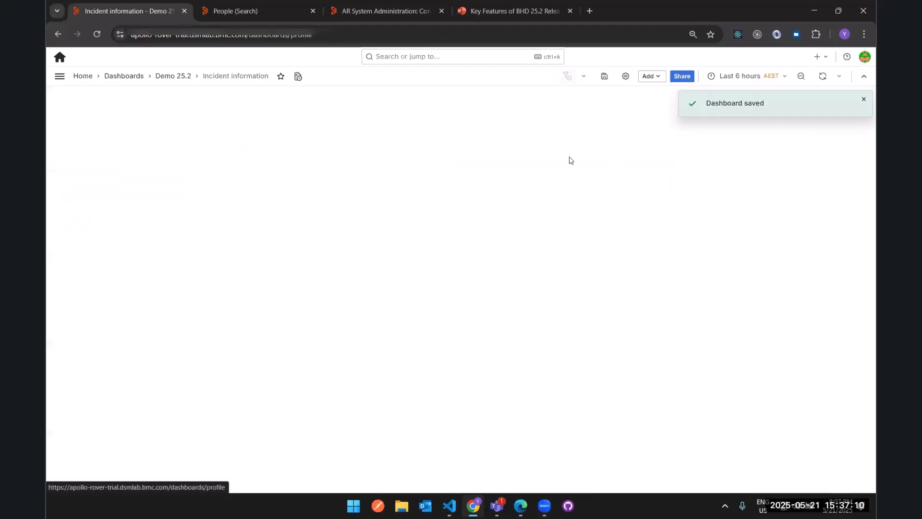
Set the profile language to Français and save the preference.
scroll(123, 376, "down", 1)
left_click(127, 367)
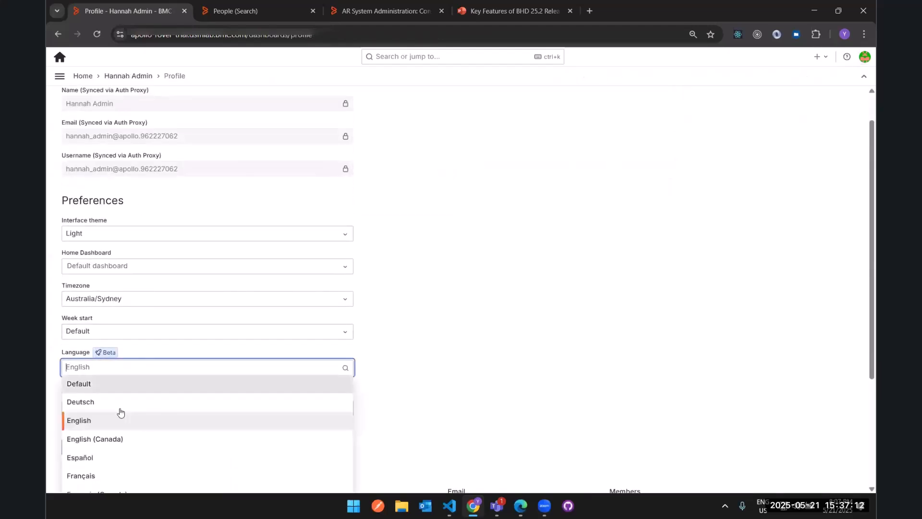
scroll(115, 447, "down", 1)
left_click(97, 466)
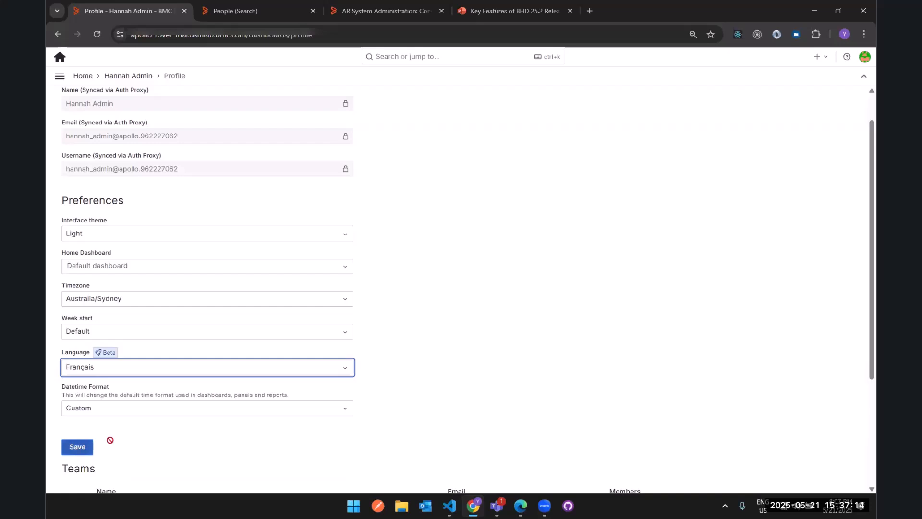
left_click(77, 446)
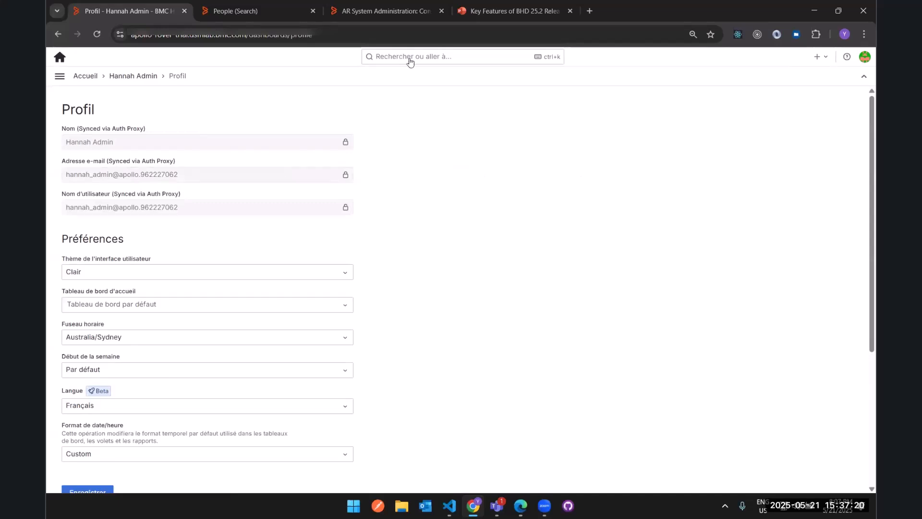
left_click(409, 57)
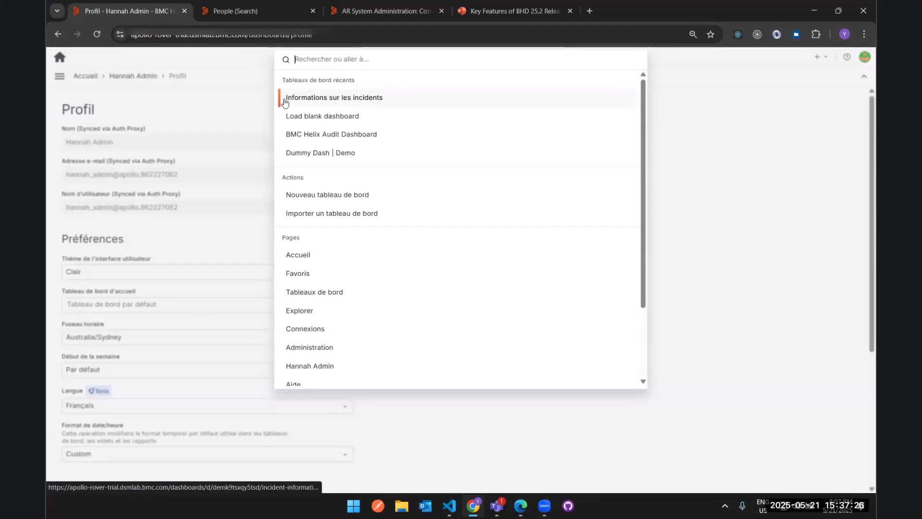
left_click(387, 100)
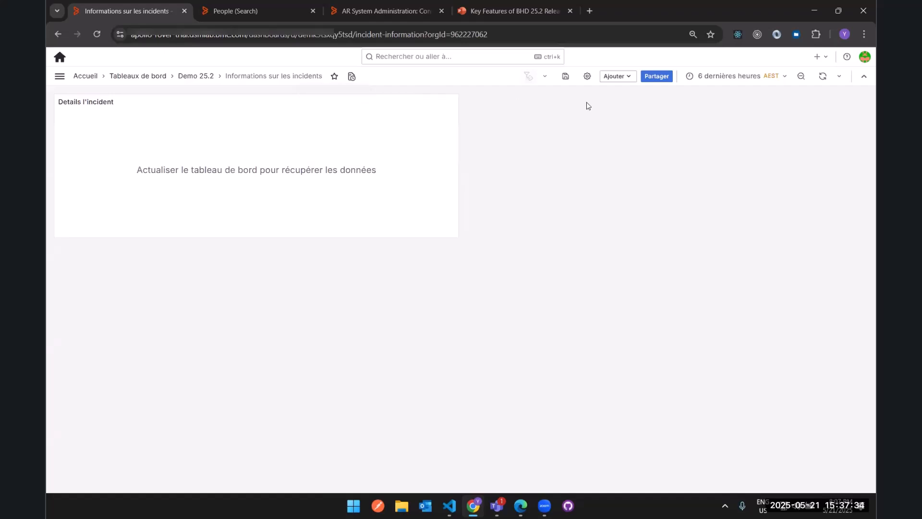
left_click(823, 76)
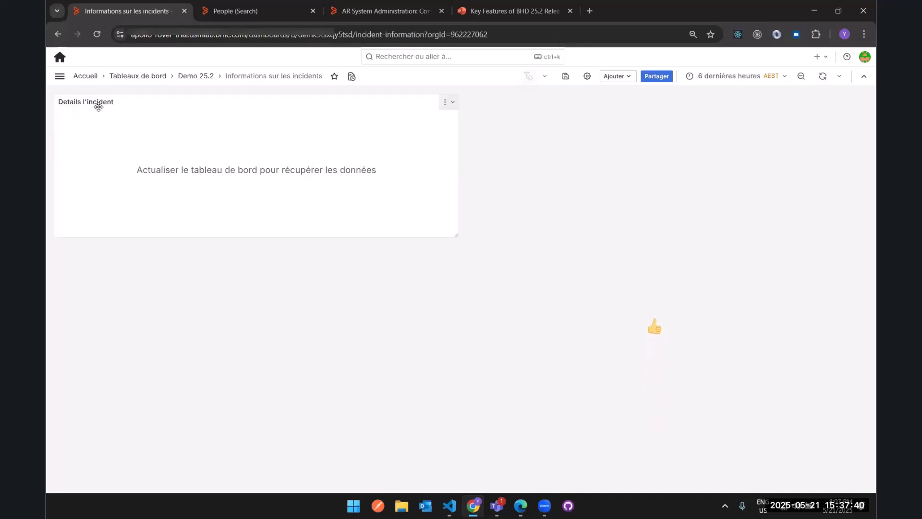
left_click(823, 79)
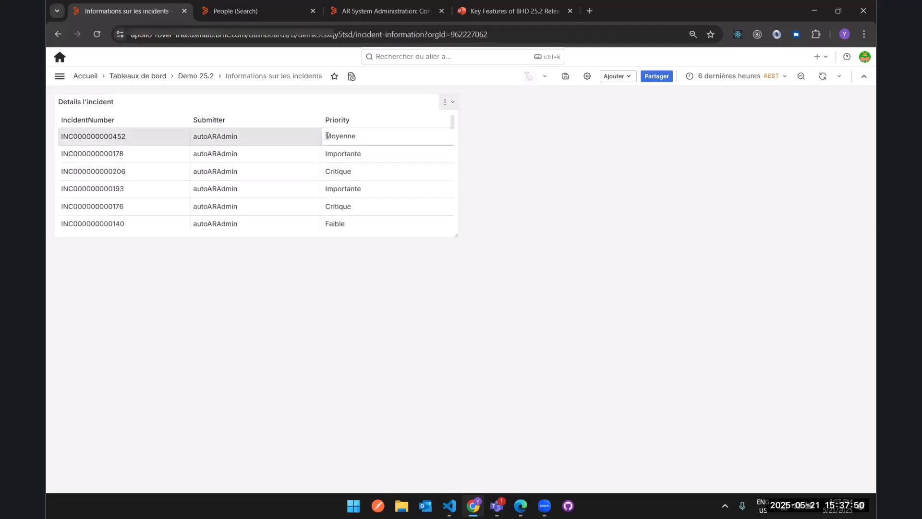
left_click_drag(327, 136, 350, 222)
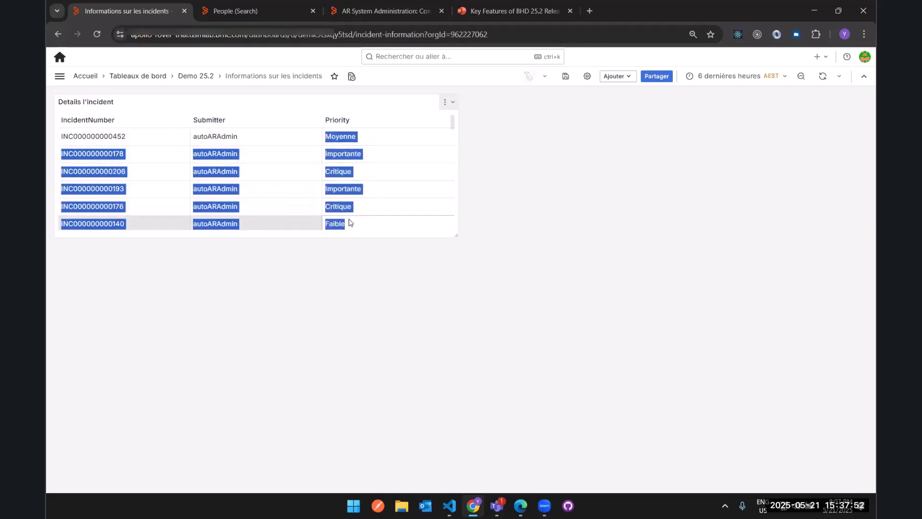
left_click(384, 208)
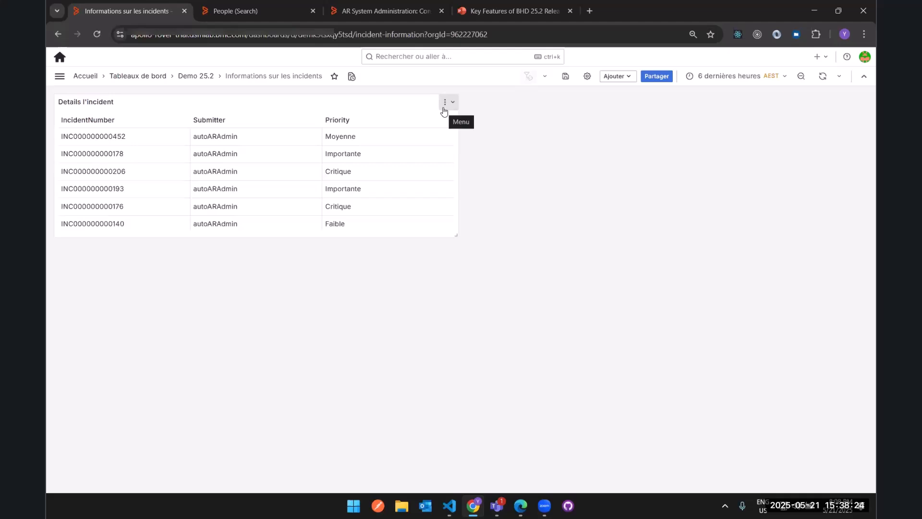
On the Profil page, change Langue from Français to English and save with Enregistrer.
left_click(59, 75)
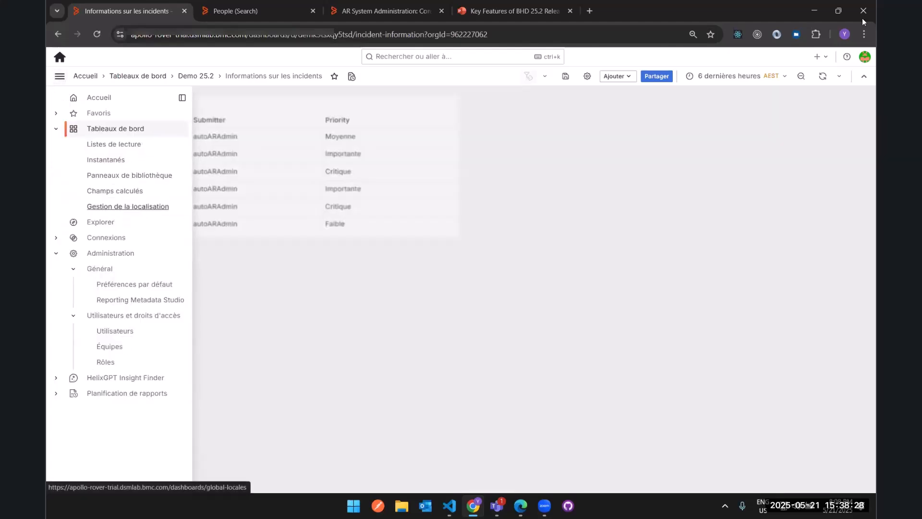
left_click(865, 57)
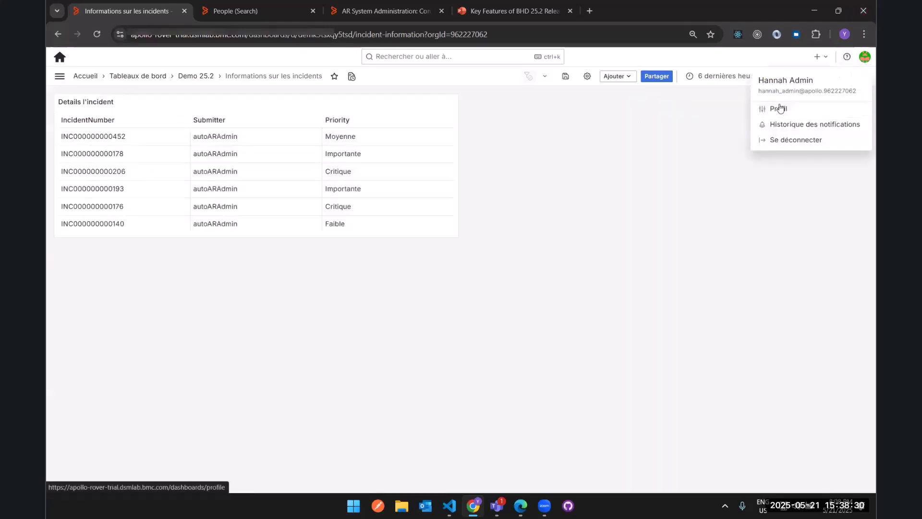
left_click(781, 108)
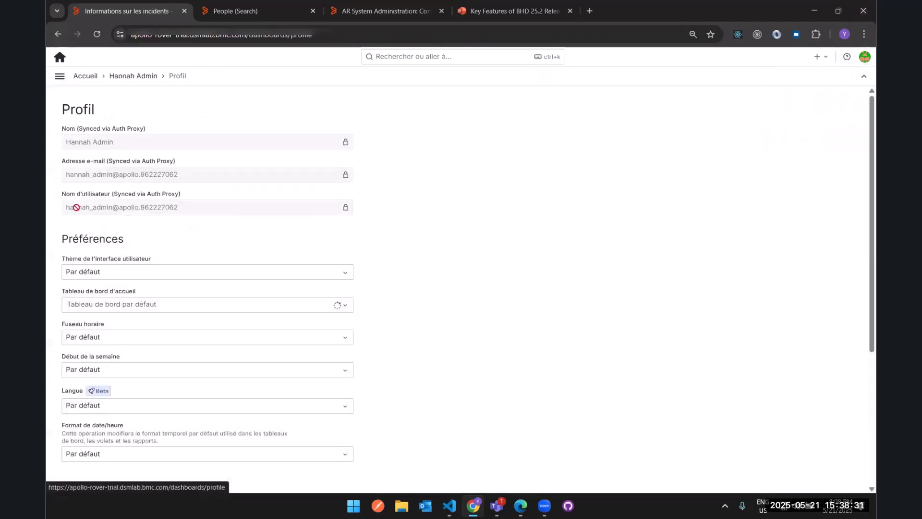
left_click(95, 406)
left_click(88, 459)
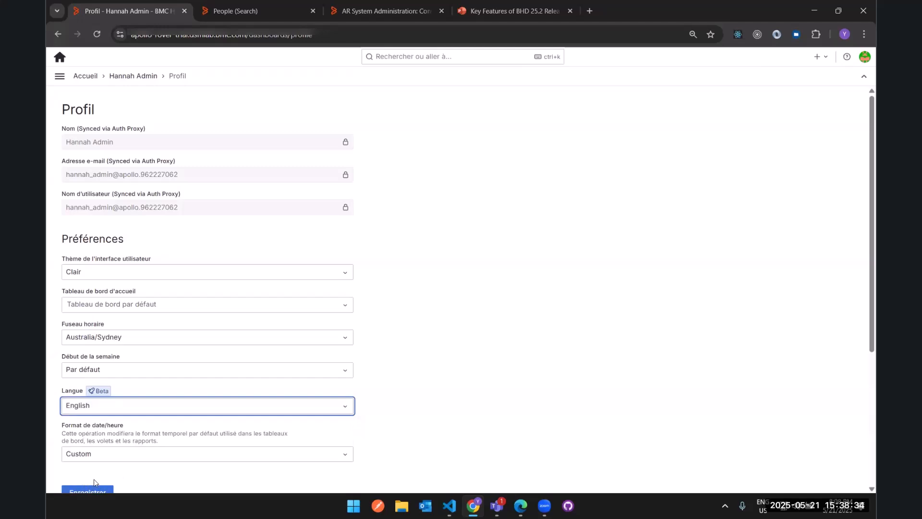
scroll(93, 483, "down", 1)
left_click(93, 473)
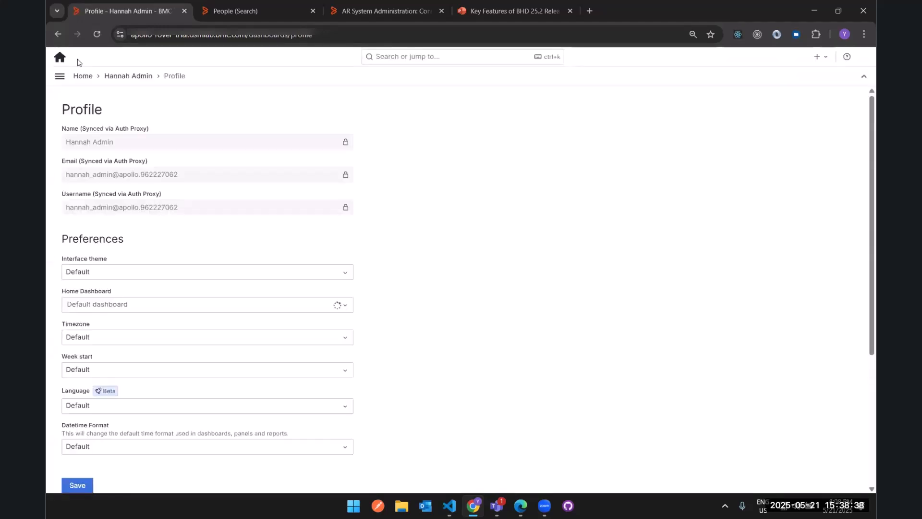
left_click(65, 79)
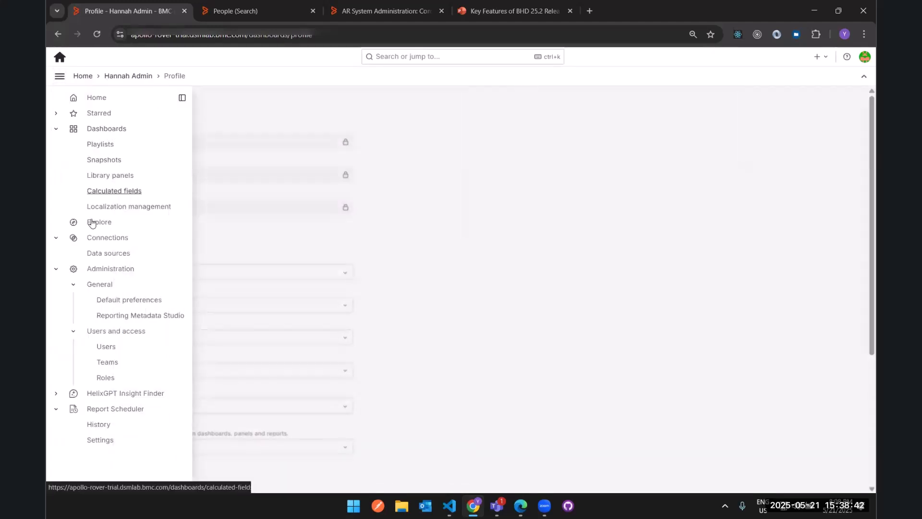
Show the global localization keys' Français values in Localization management.
left_click(159, 208)
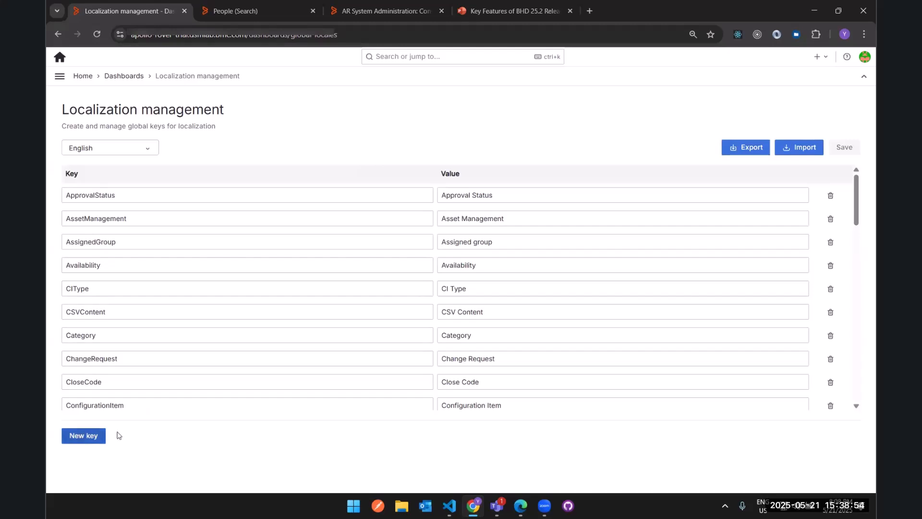
left_click(129, 150)
left_click(109, 180)
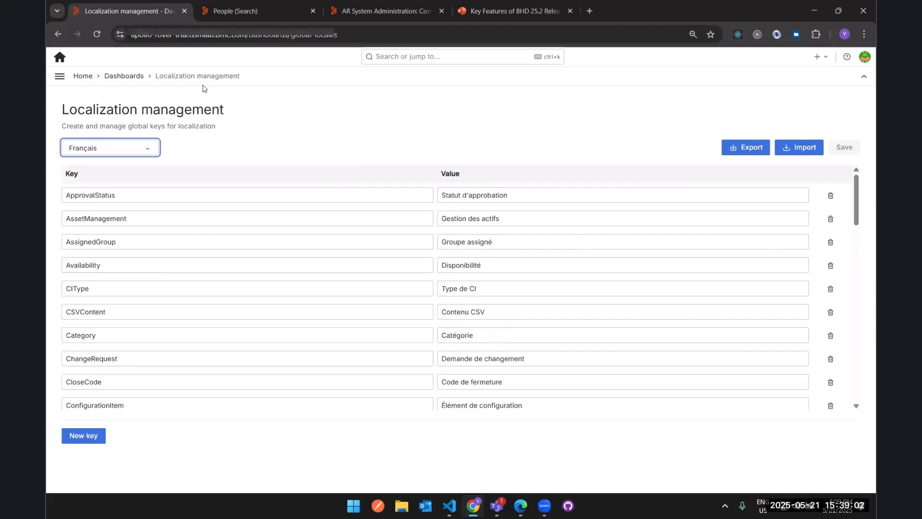
Open the Incident information dashboard and start editing its Incident Details panel.
left_click(442, 59)
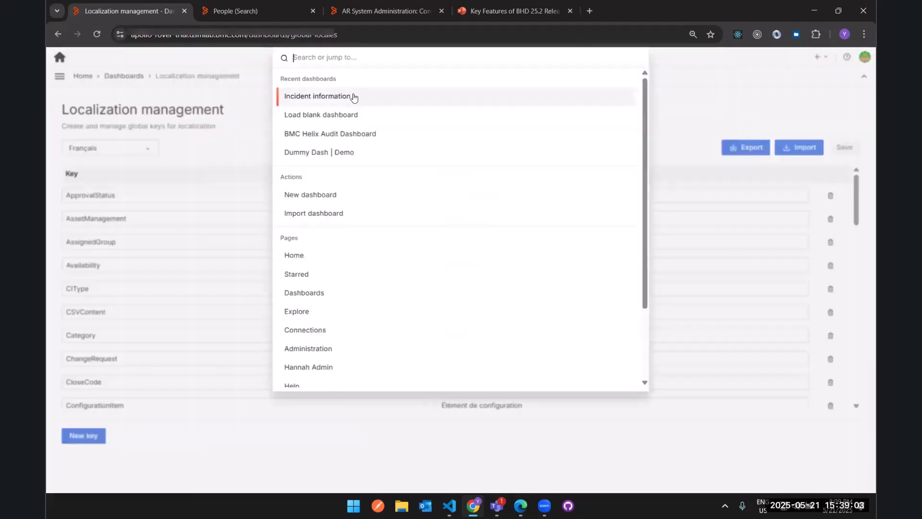
left_click(341, 98)
left_click(447, 100)
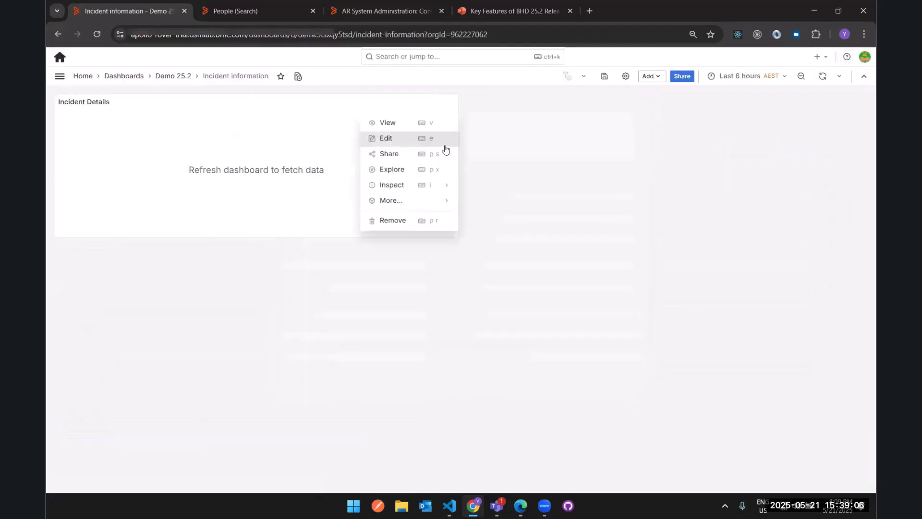
left_click(420, 143)
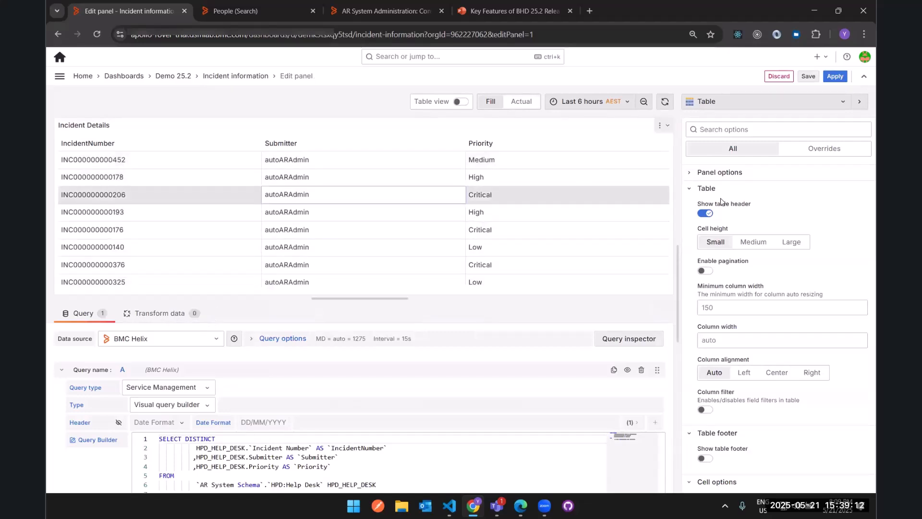
Check the panel title {{inciDetail}} under Panel options, then view the Transform data section.
left_click(691, 173)
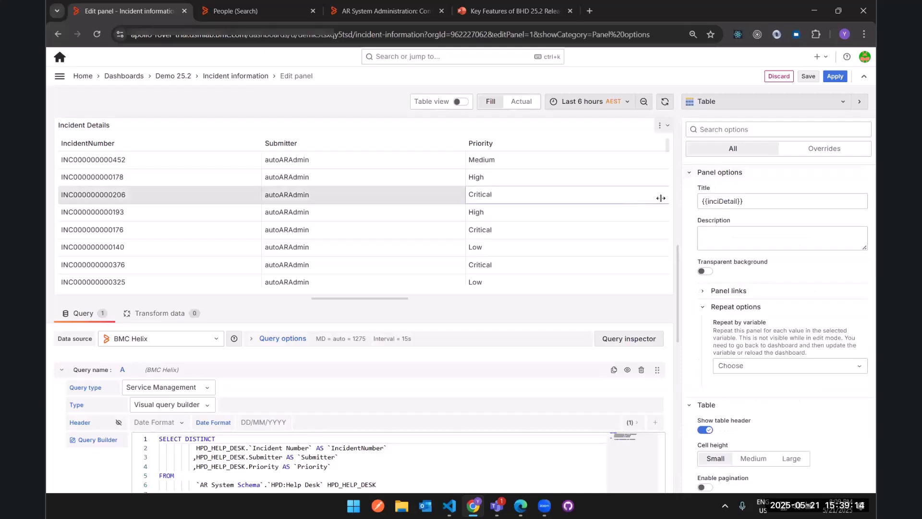
triple_click(714, 200)
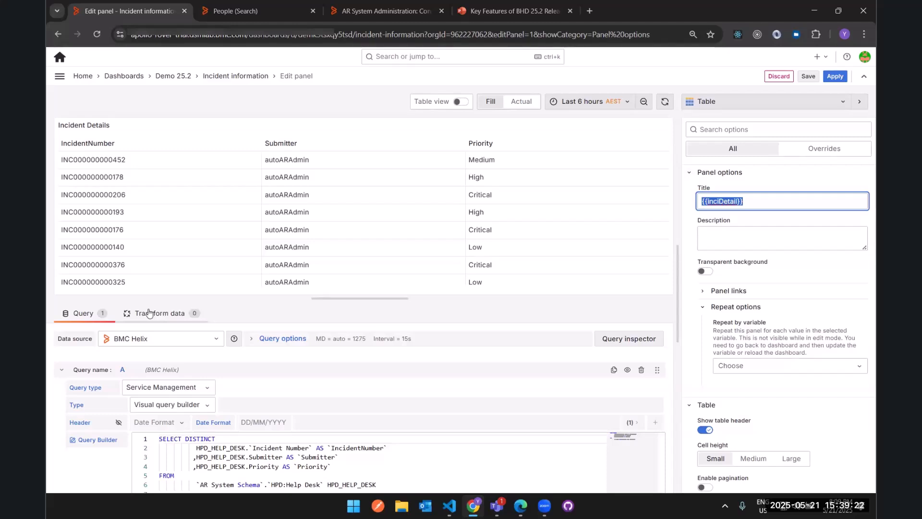
left_click(150, 313)
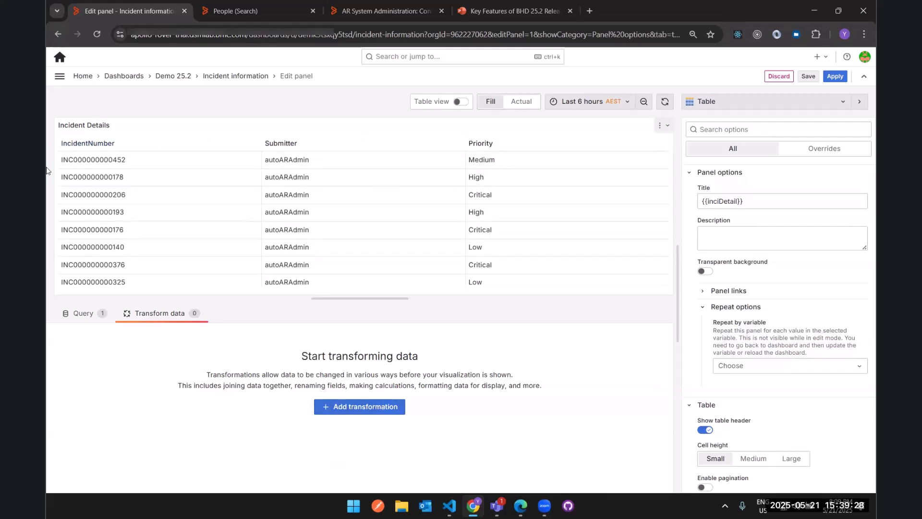
Add Organize fields by name, renaming IncidentNumber to the IncidentForm global key, and apply.
left_click(378, 413)
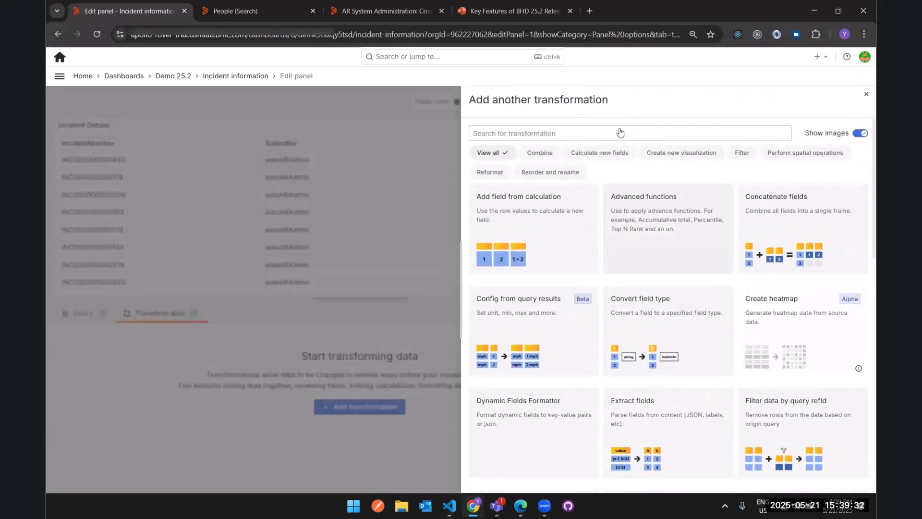
left_click(621, 132)
type("org")
left_click(526, 220)
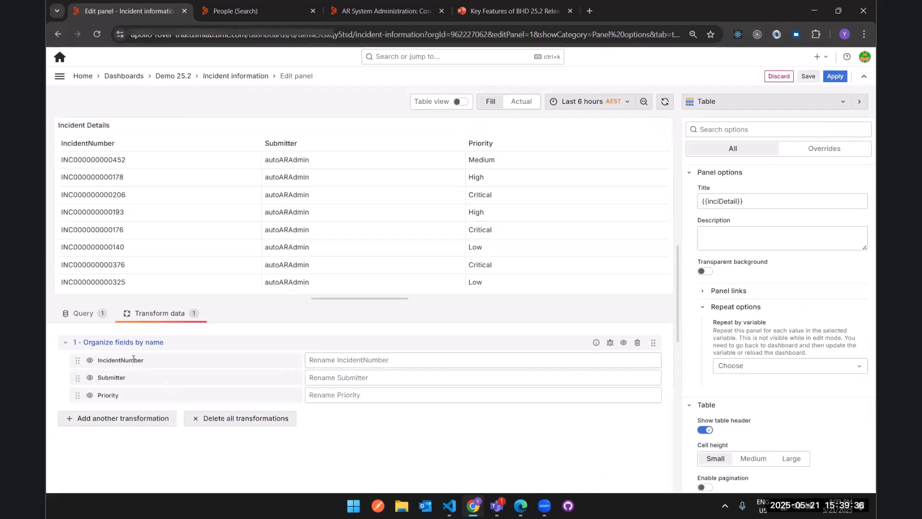
left_click(359, 360)
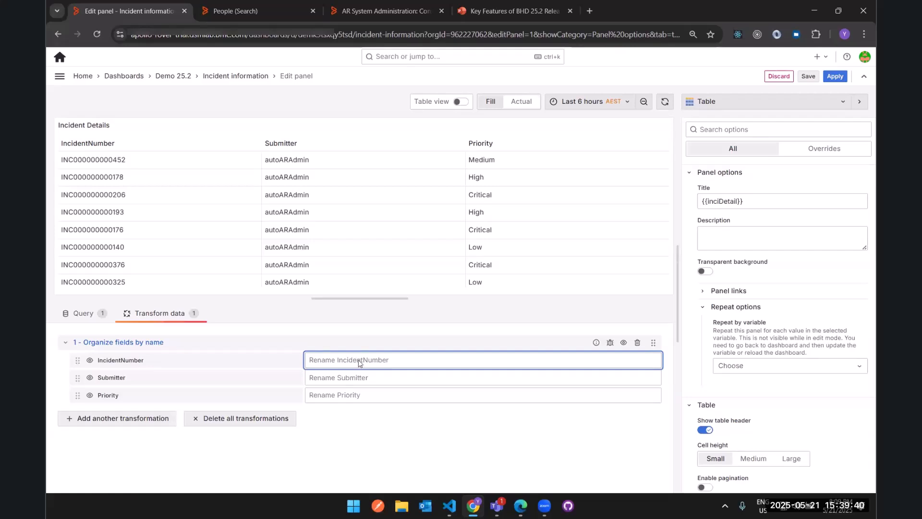
key("ctrl+l")
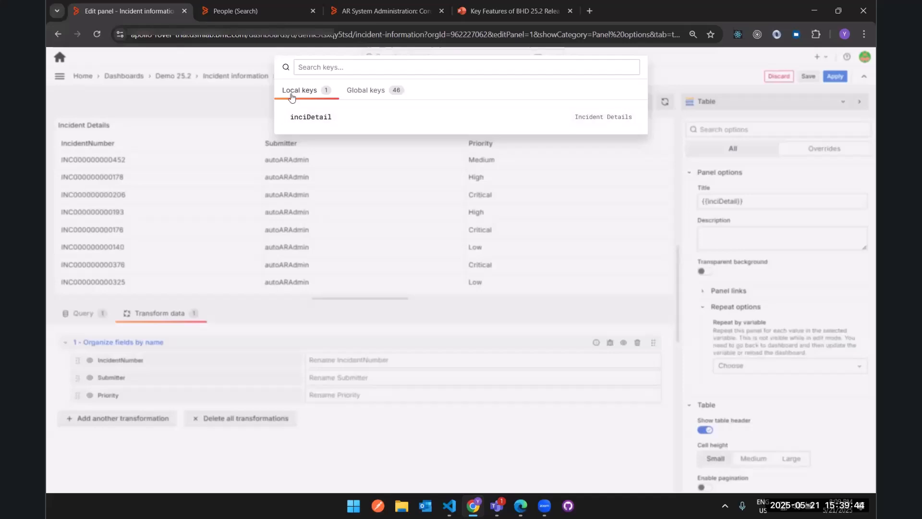
left_click(378, 99)
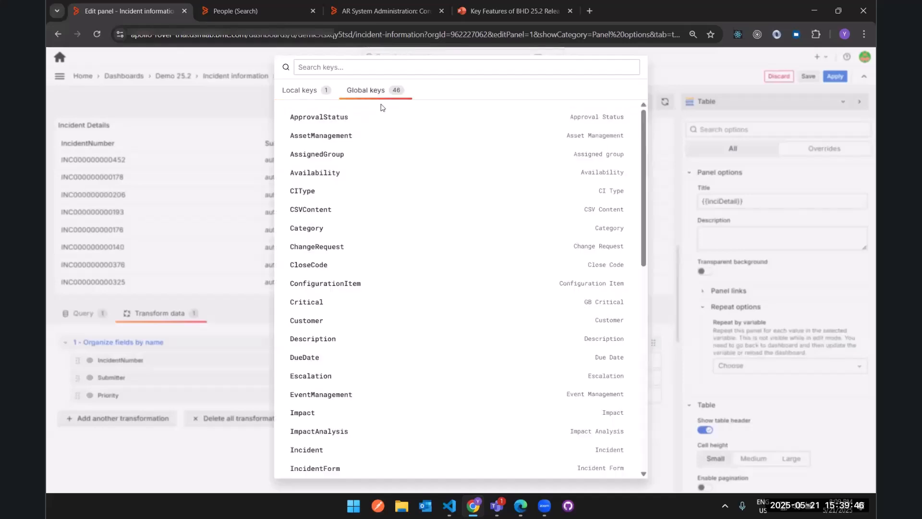
scroll(414, 181, "down", 3)
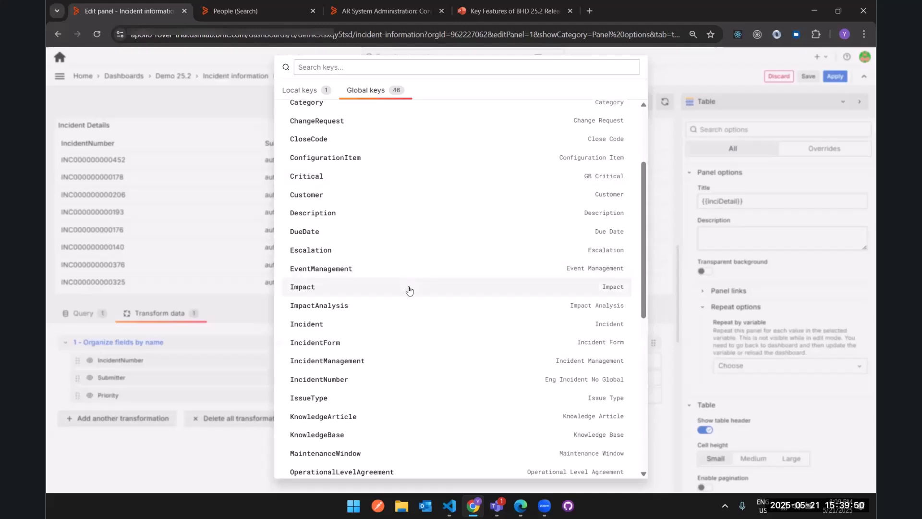
left_click(328, 343)
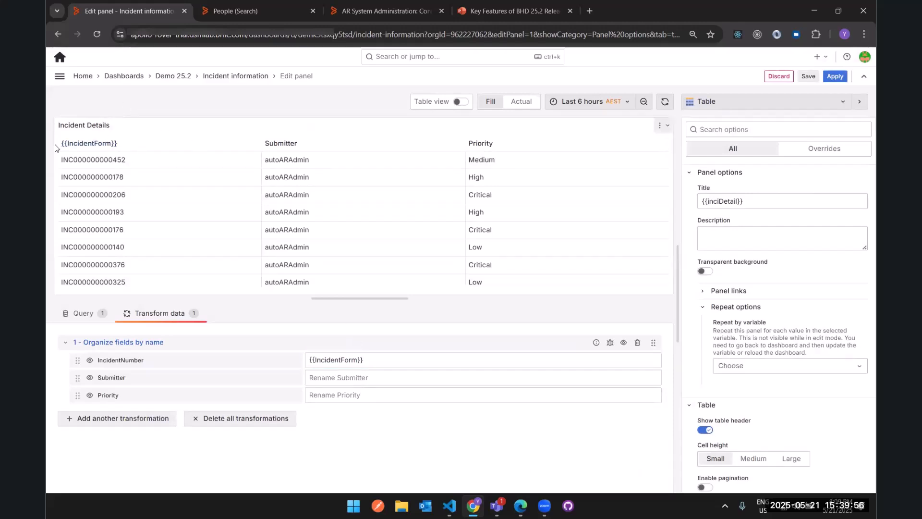
left_click(835, 77)
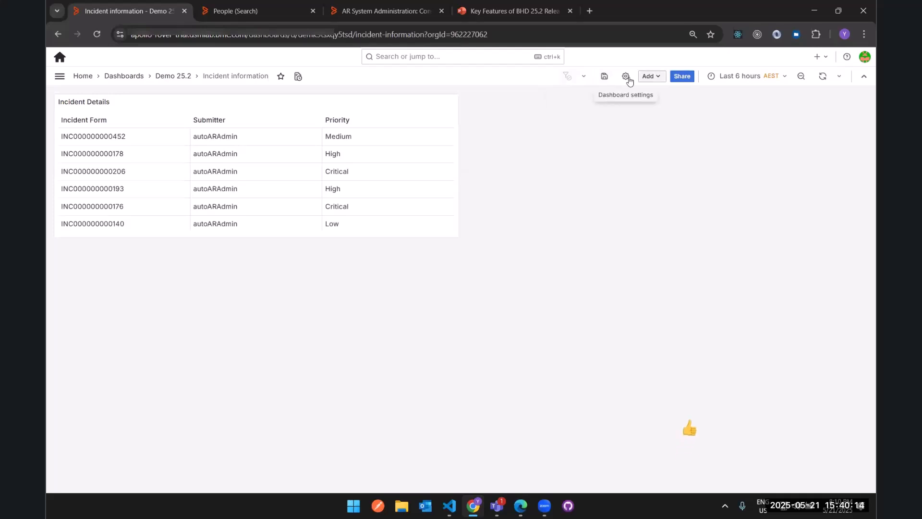
Look over the dashboard's Share options, including the Export tab, then close them.
left_click(675, 81)
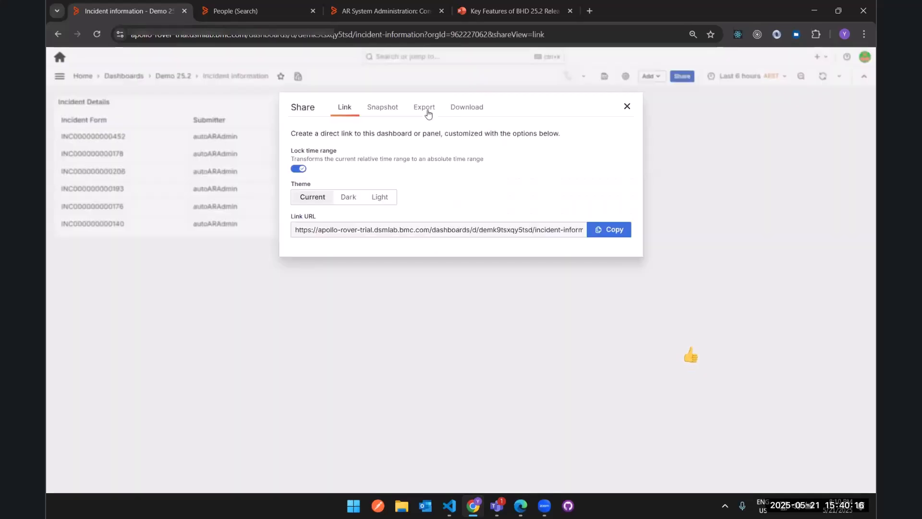
left_click(429, 112)
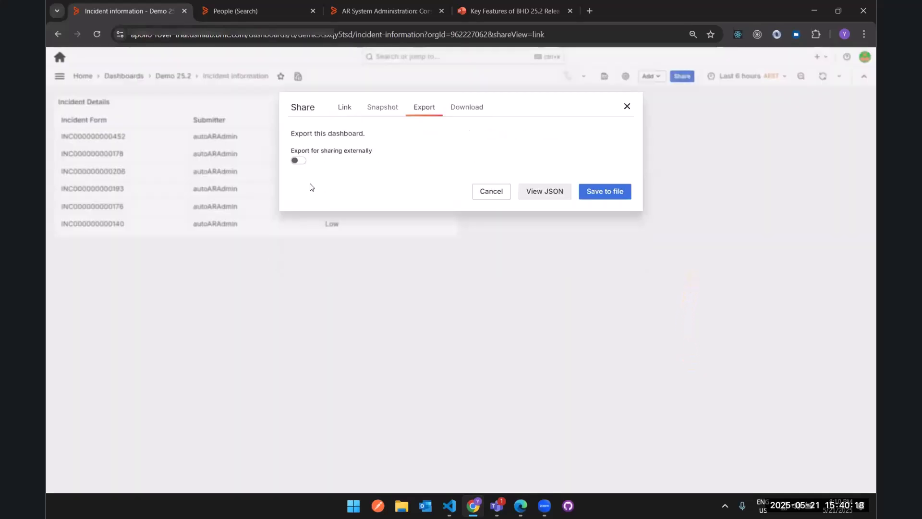
left_click(627, 107)
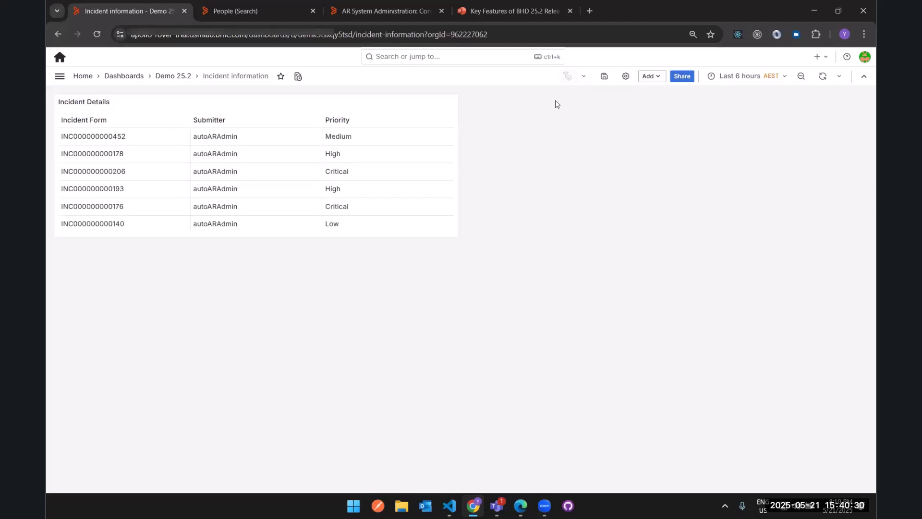
Go to Localization management, discarding the unsaved dashboard changes.
left_click(59, 76)
left_click(158, 211)
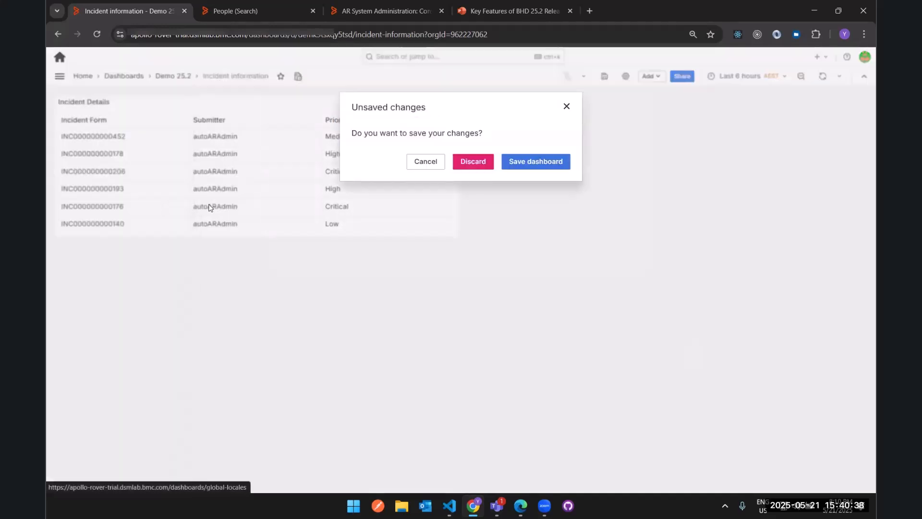
left_click(486, 160)
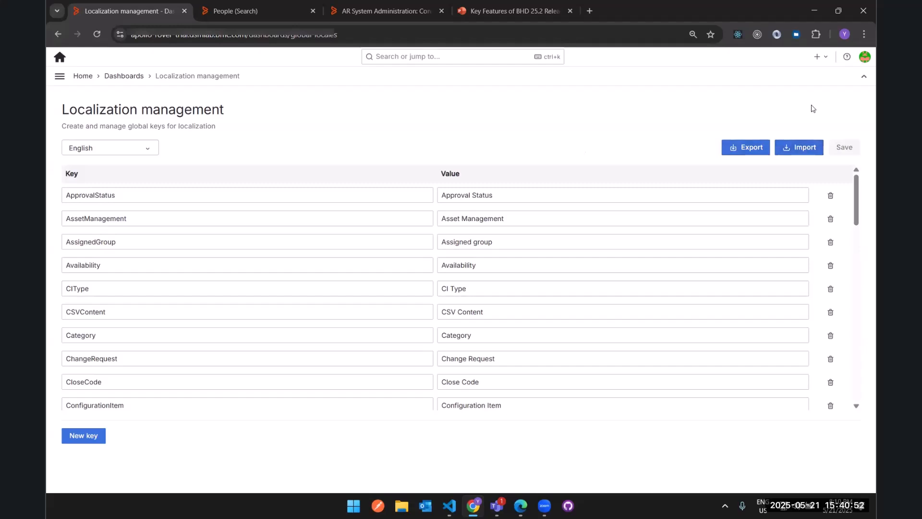
left_click(864, 57)
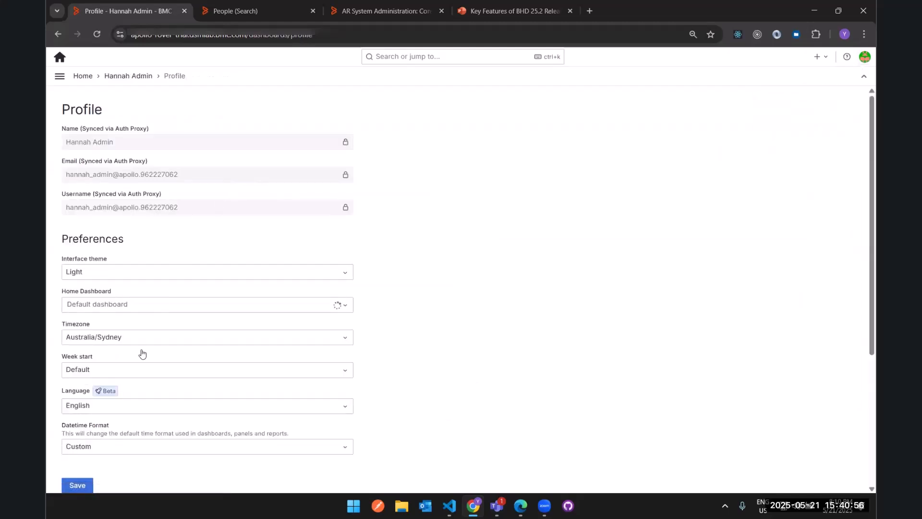
scroll(134, 374, "down", 1)
left_click(114, 390)
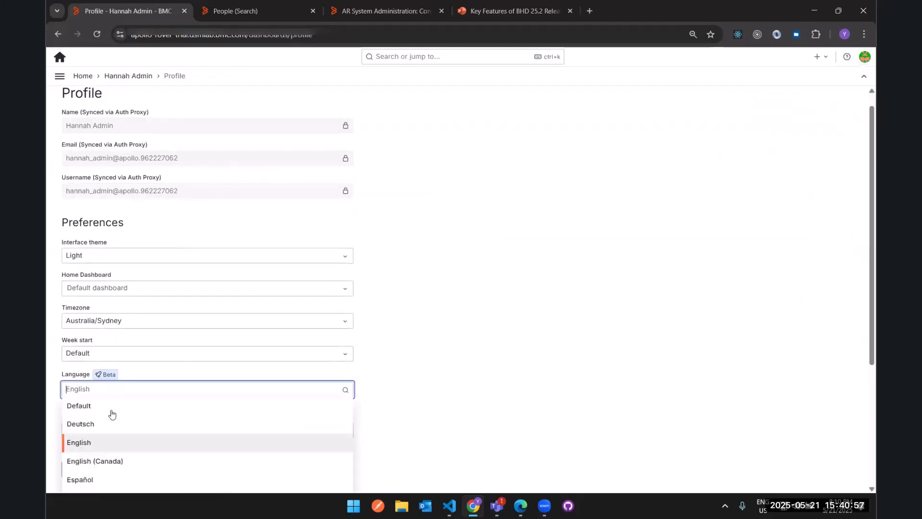
scroll(109, 475, "down", 1)
left_click(99, 467)
left_click(78, 473)
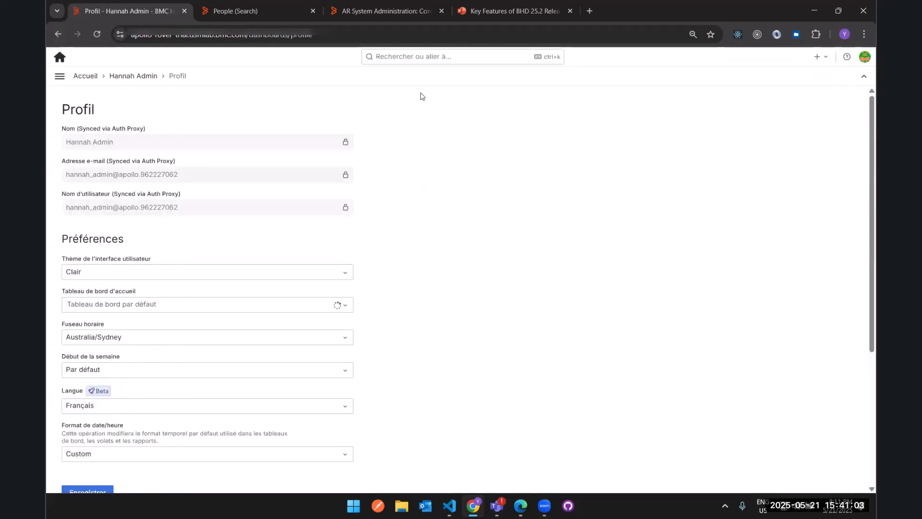
left_click(442, 57)
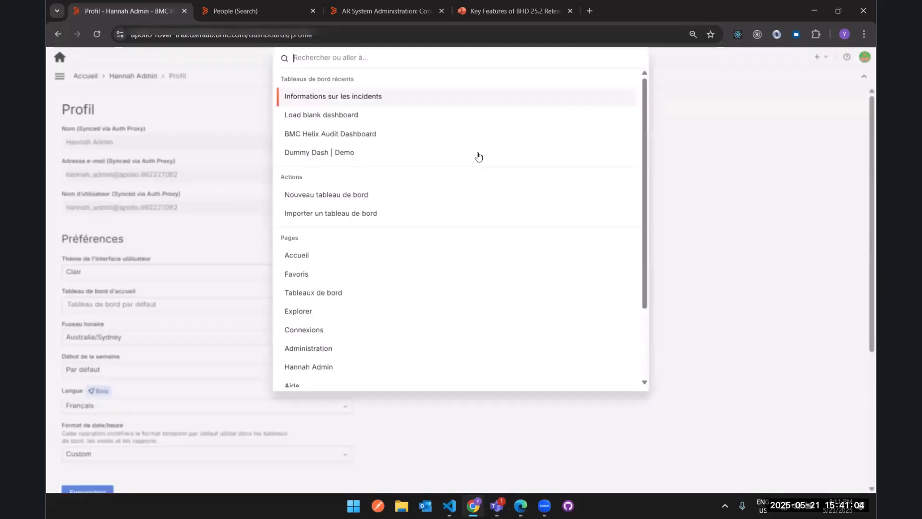
type("tabl")
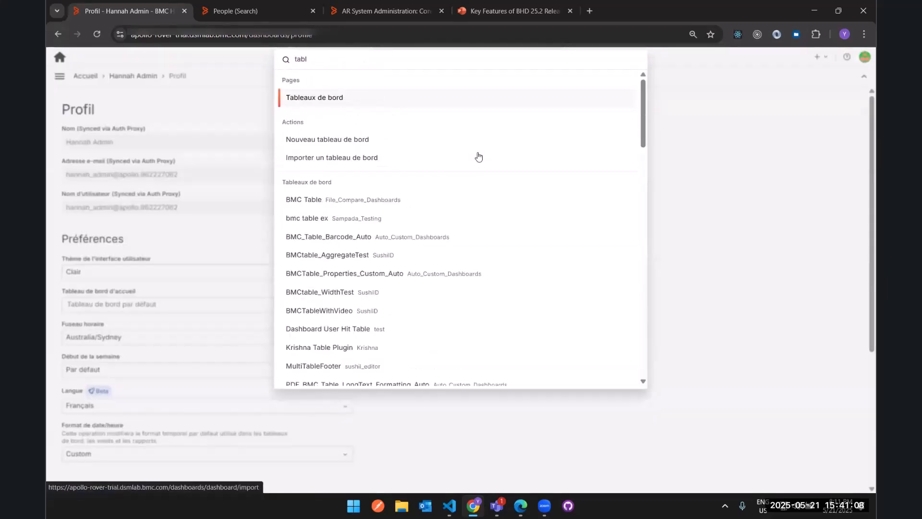
type("eaus")
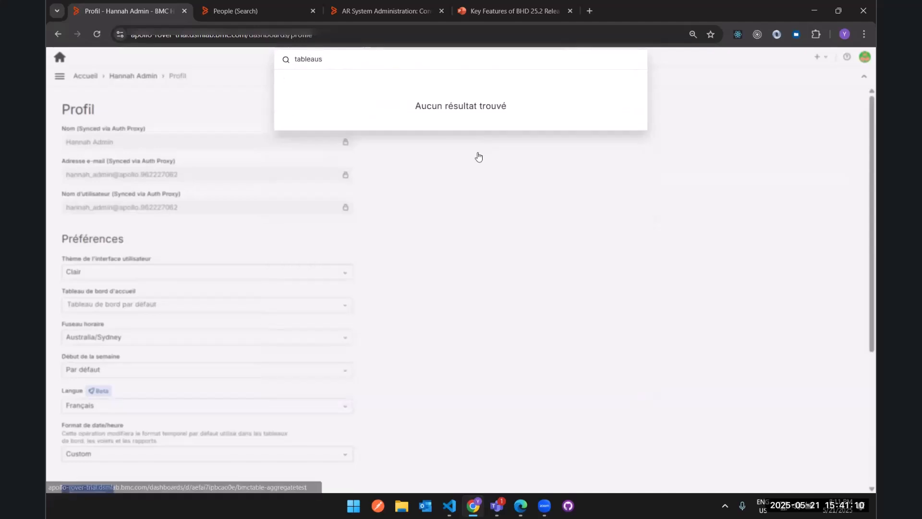
key("BackSpace")
type("x")
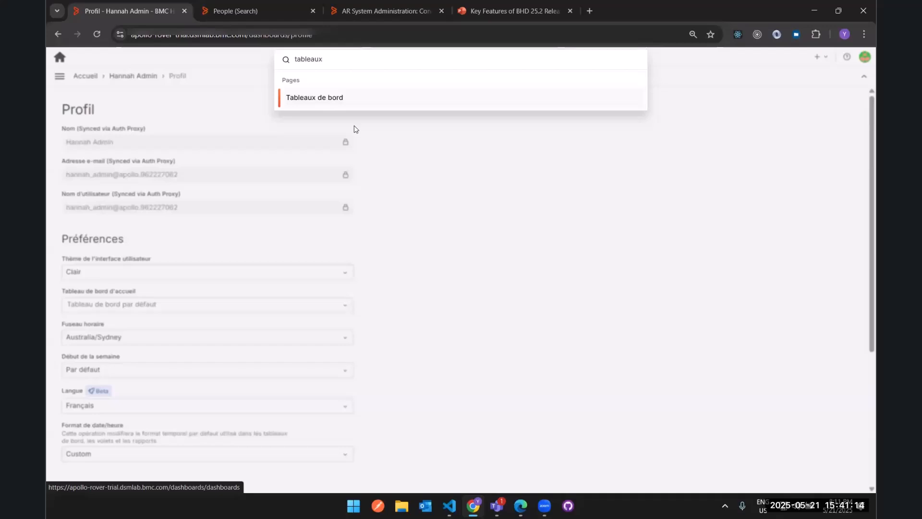
key("ctrl+a")
key("BackSpace")
left_click(111, 408)
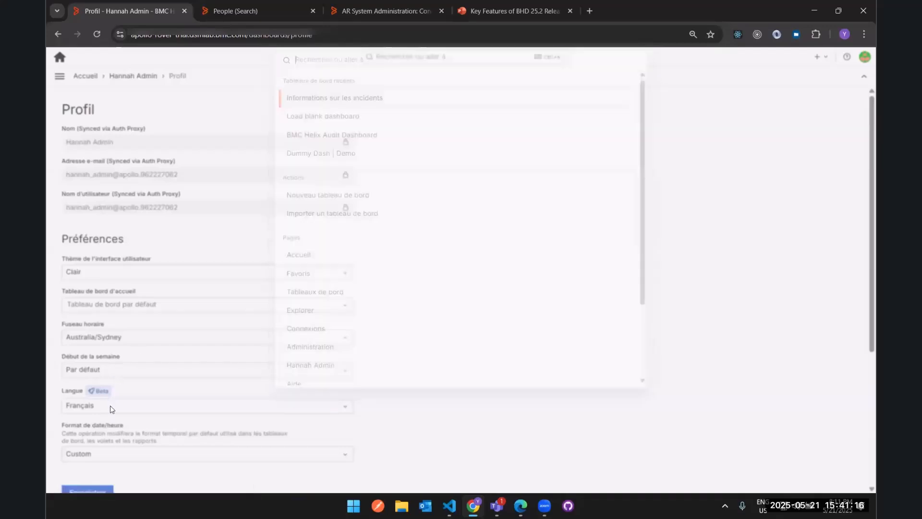
left_click(110, 406)
left_click(87, 466)
left_click(88, 488)
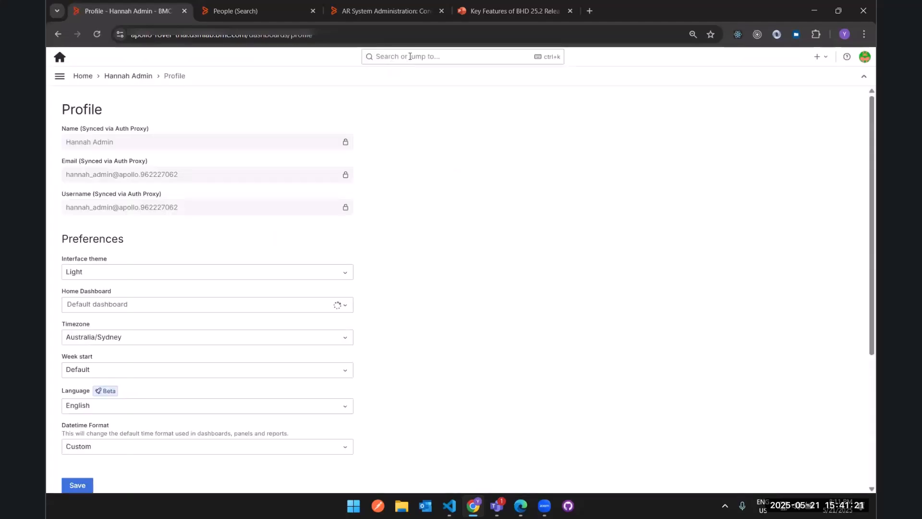
left_click(409, 56)
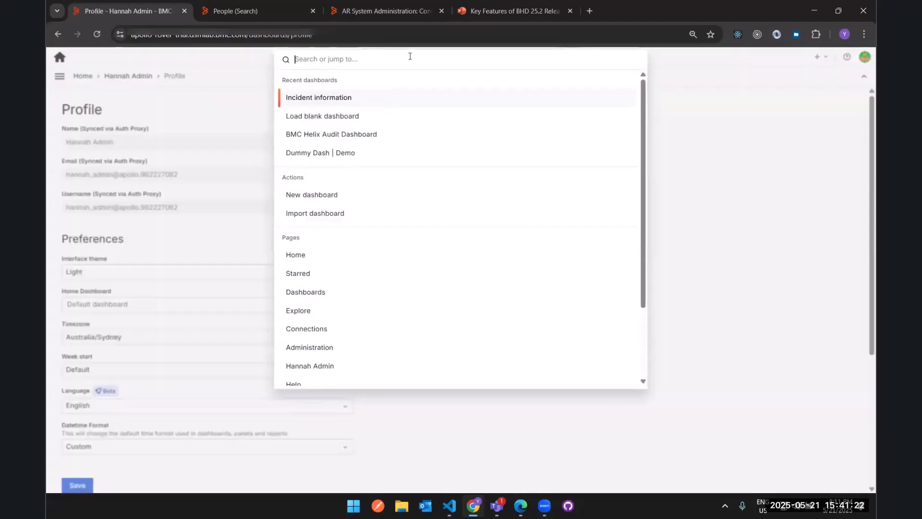
type("Incident dash")
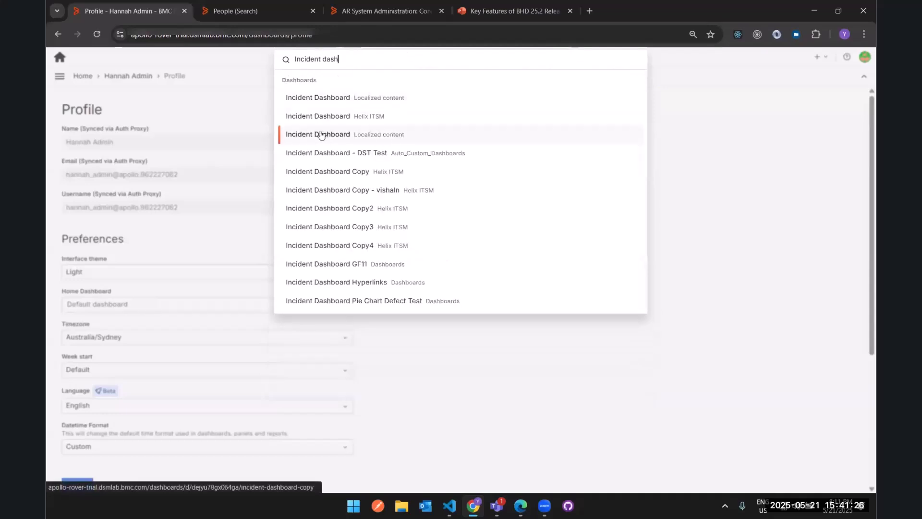
left_click(360, 97)
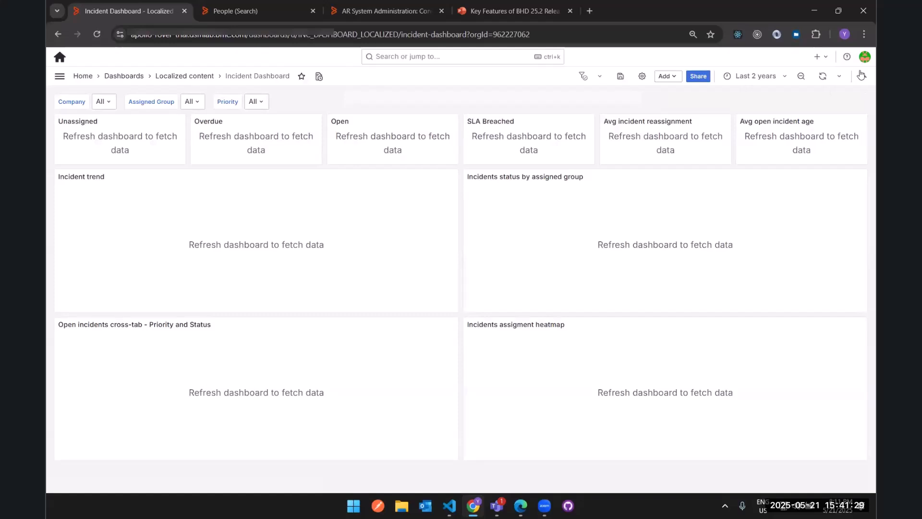
left_click(864, 56)
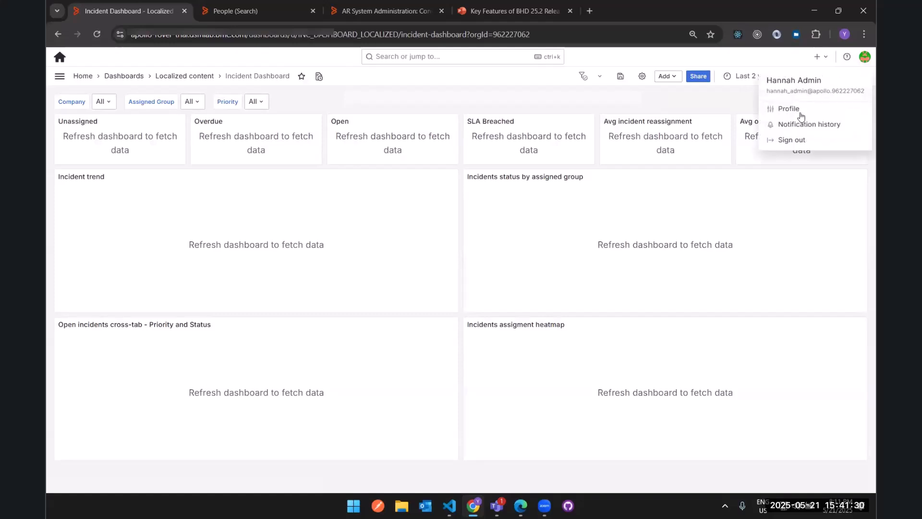
left_click(427, 96)
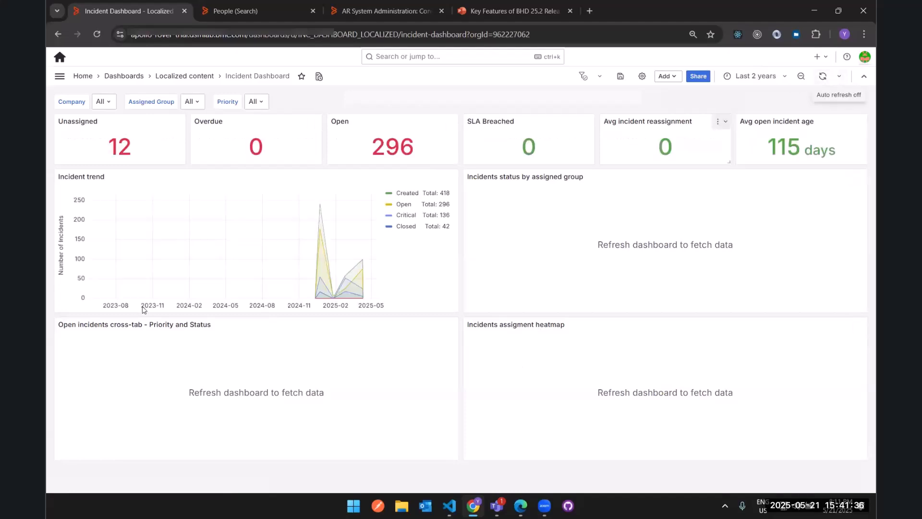
left_click(864, 56)
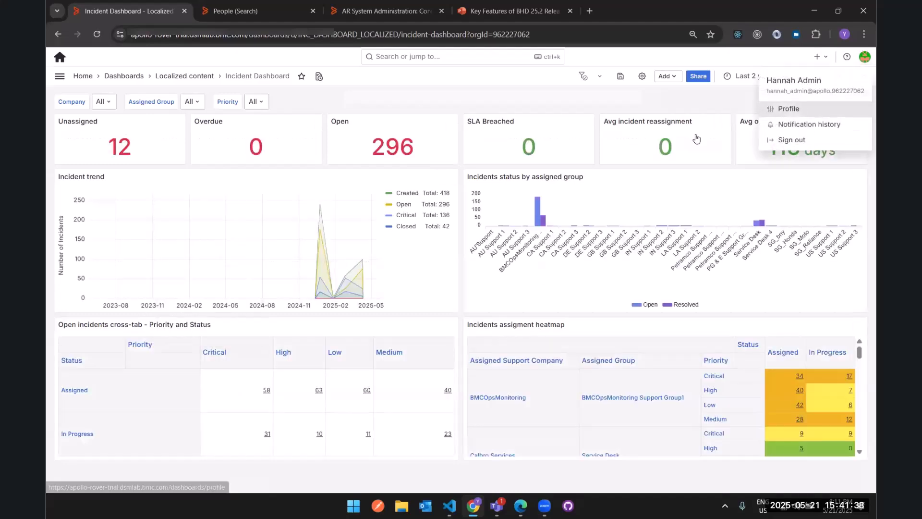
left_click(797, 109)
scroll(109, 366, "down", 2)
Set the profile language to Français and save it.
left_click(124, 345)
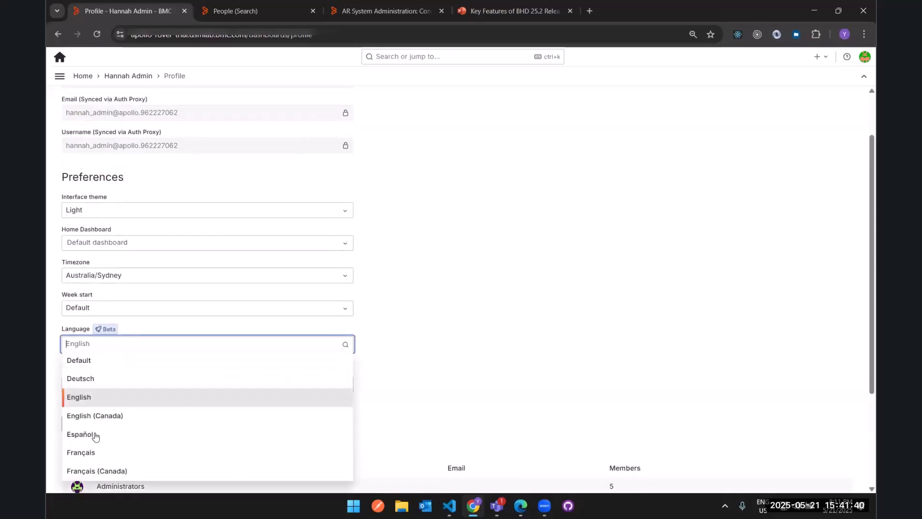
left_click(81, 451)
left_click(90, 422)
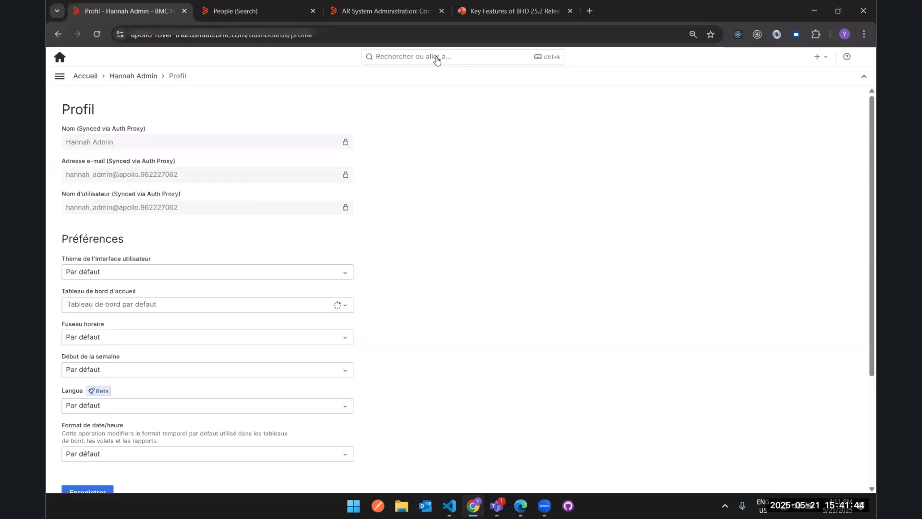
Check Tableau de bord des incidents' French titles, then go to the Contenu localisé folder.
left_click(435, 56)
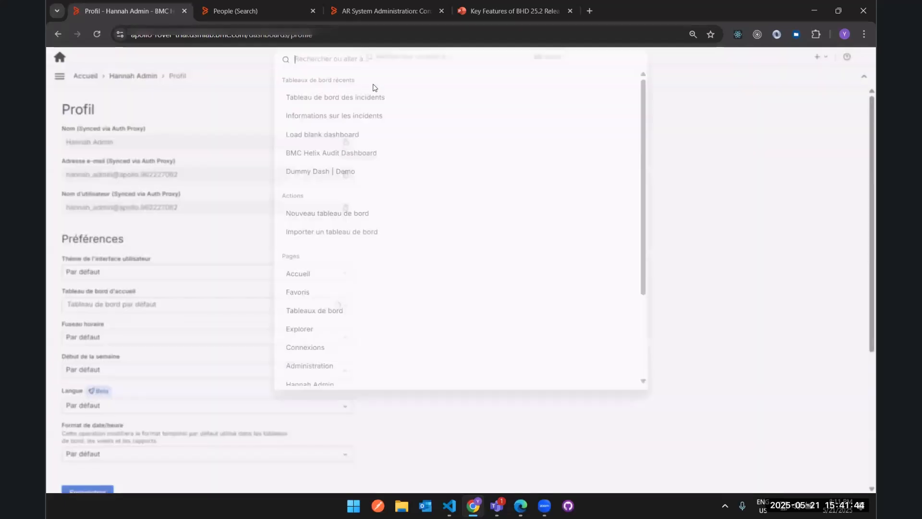
left_click(310, 99)
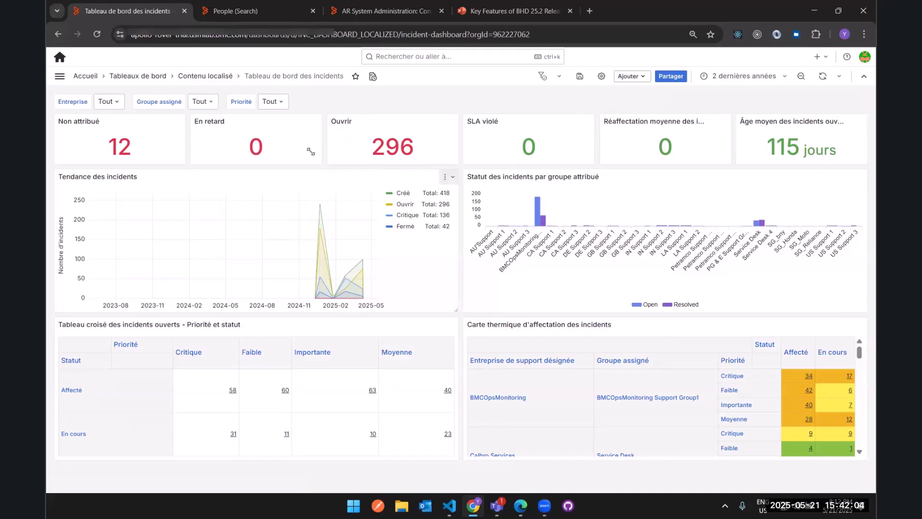
left_click(200, 76)
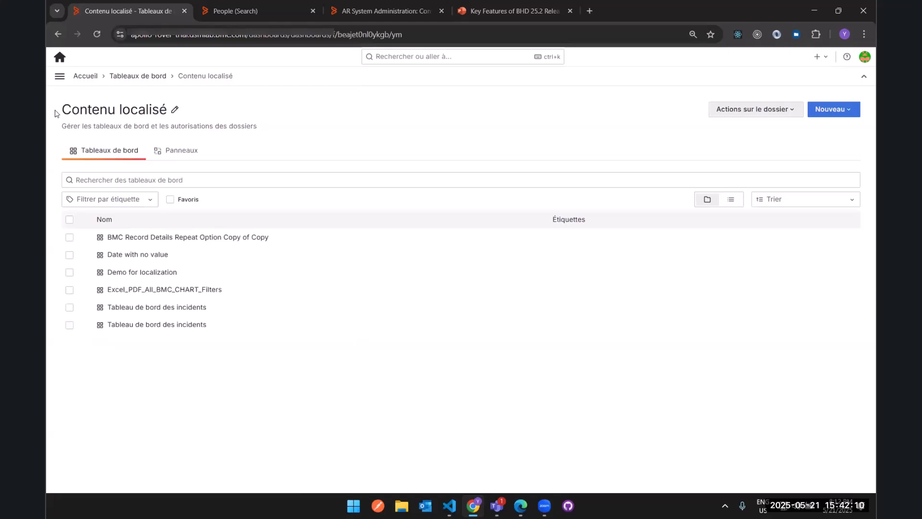
left_click(799, 112)
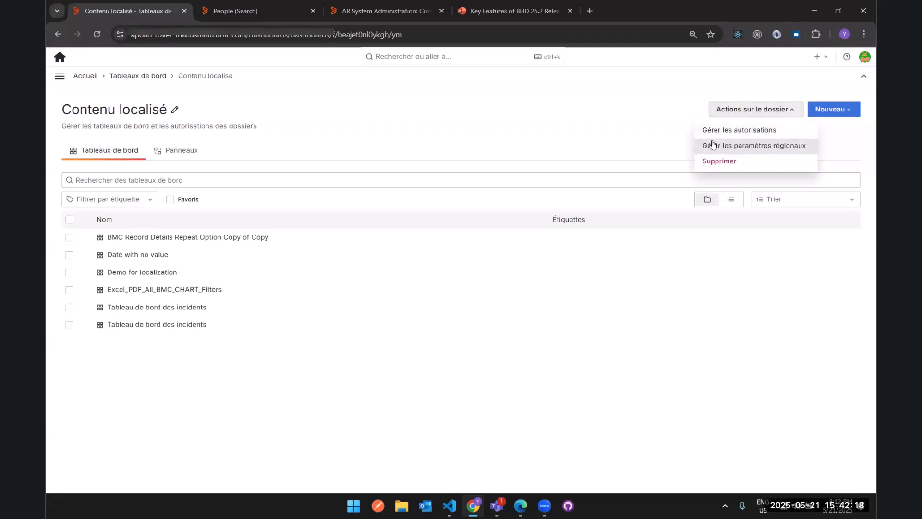
left_click(763, 143)
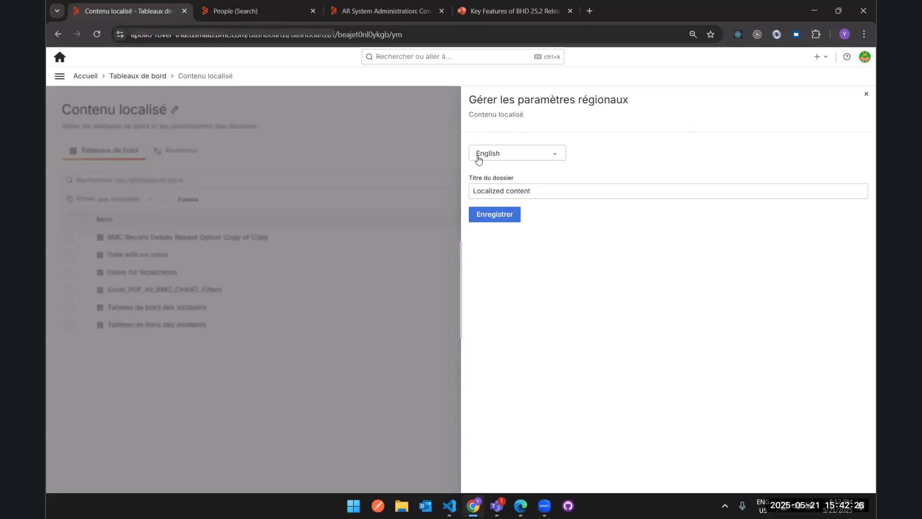
left_click(528, 159)
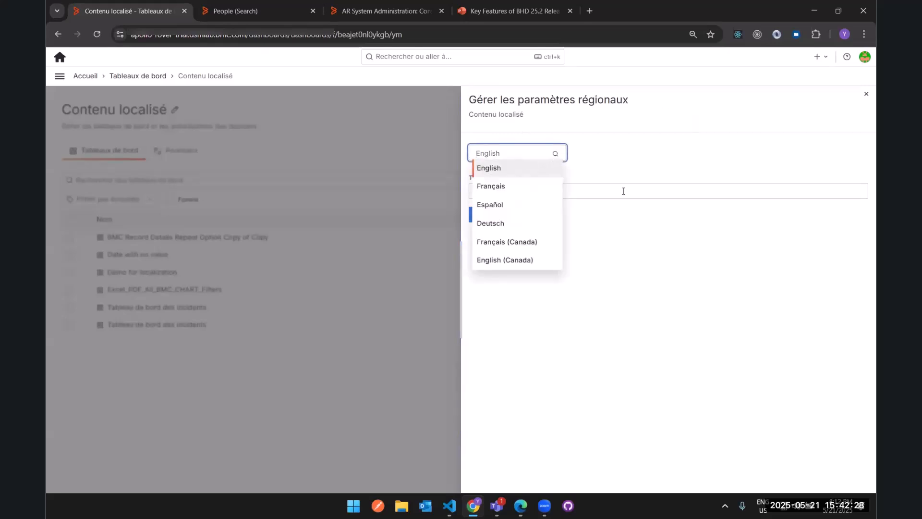
left_click(551, 191)
key("ctrl+a")
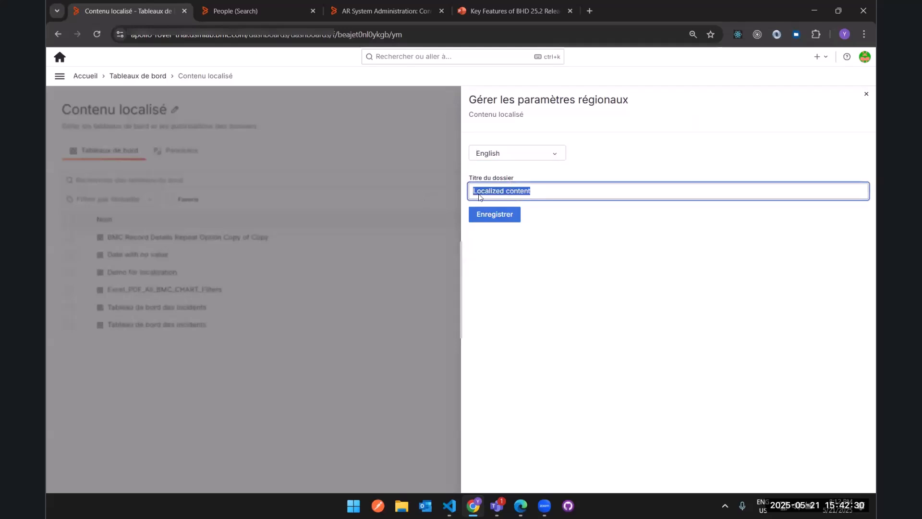
left_click(865, 95)
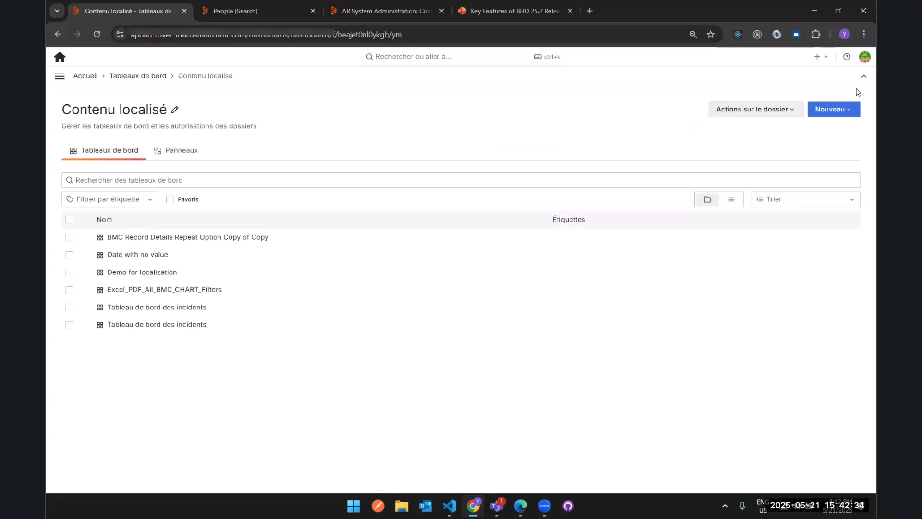
left_click(820, 56)
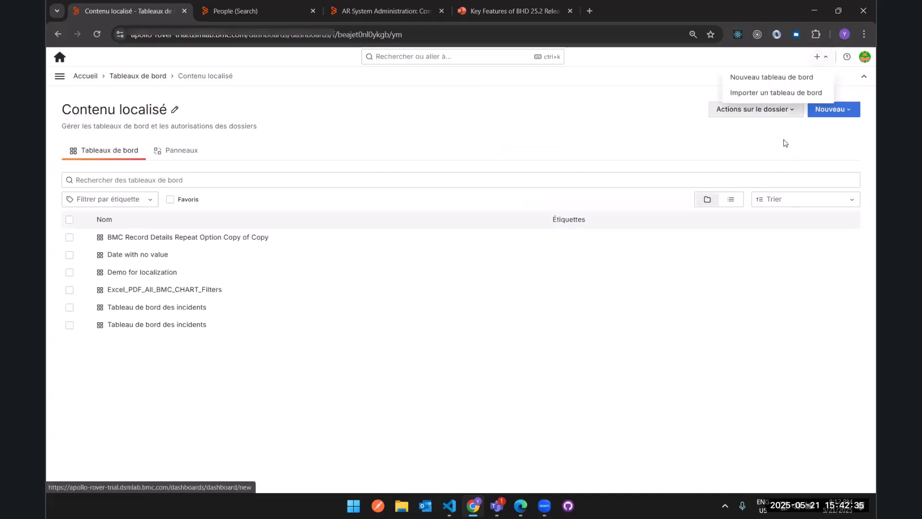
Change the profile Langue from French to English, save, and return to the home page.
left_click(864, 58)
left_click(776, 107)
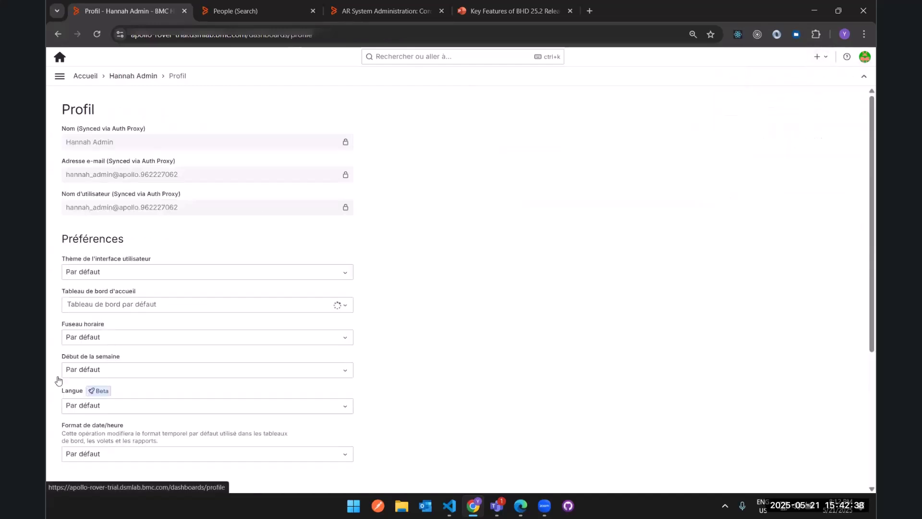
left_click(93, 404)
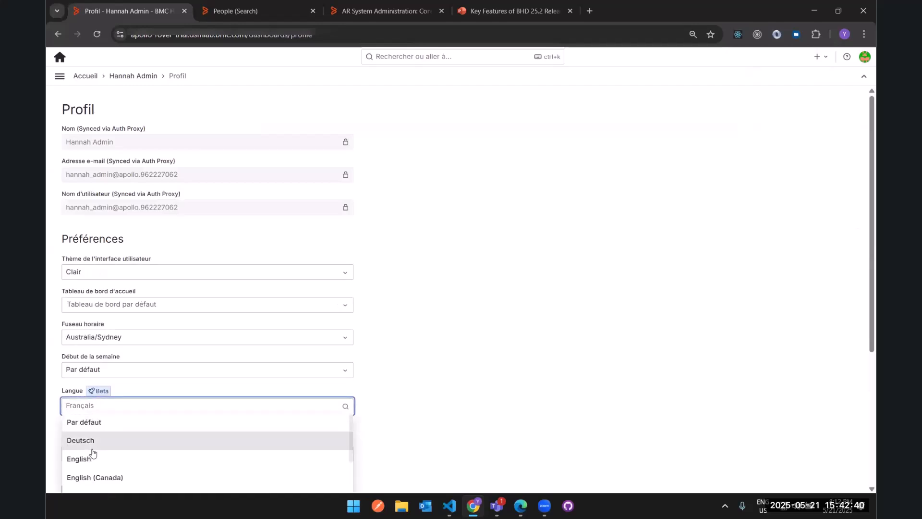
left_click(81, 458)
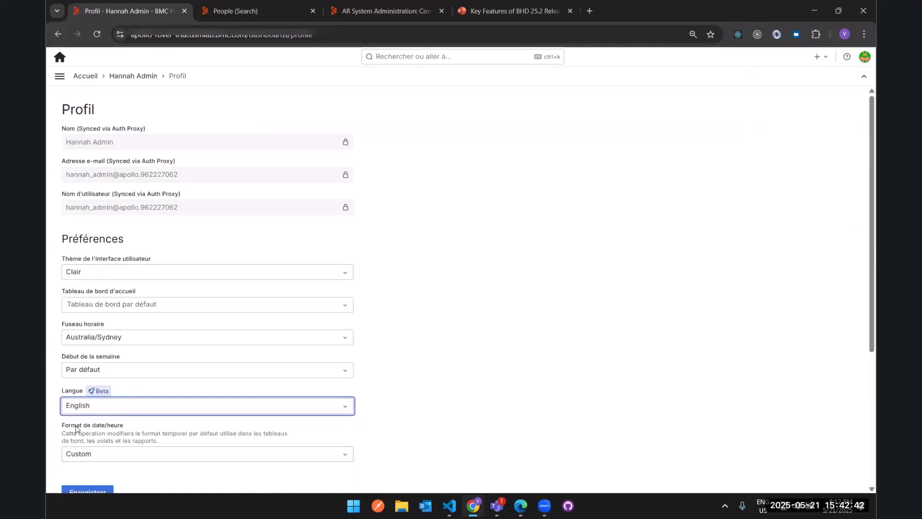
scroll(90, 451, "down", 1)
left_click(95, 473)
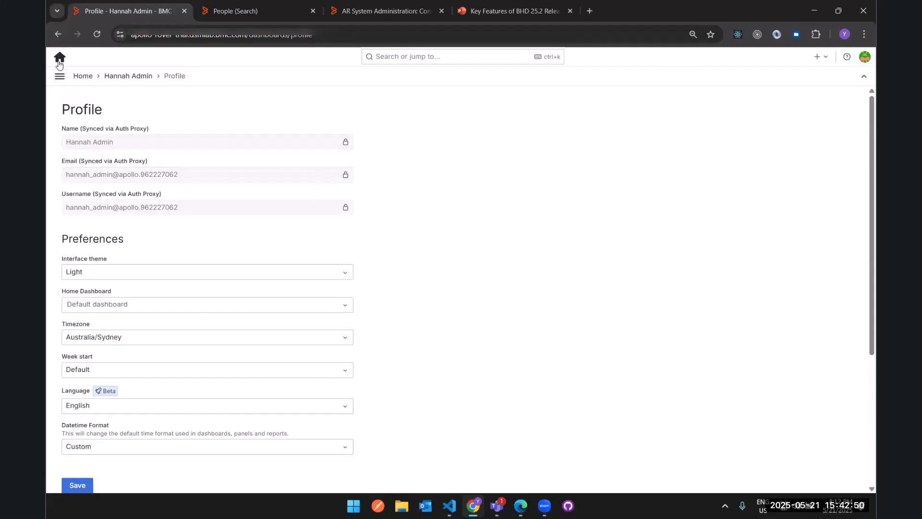
left_click(59, 59)
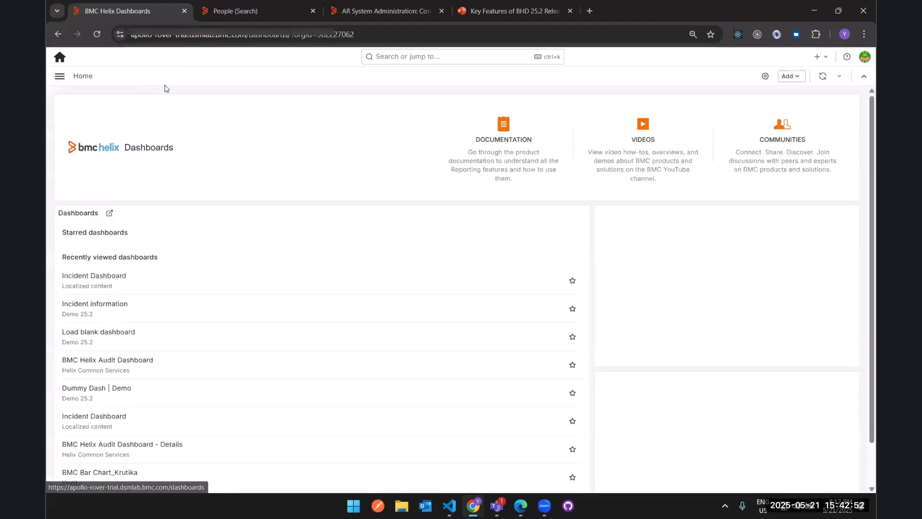
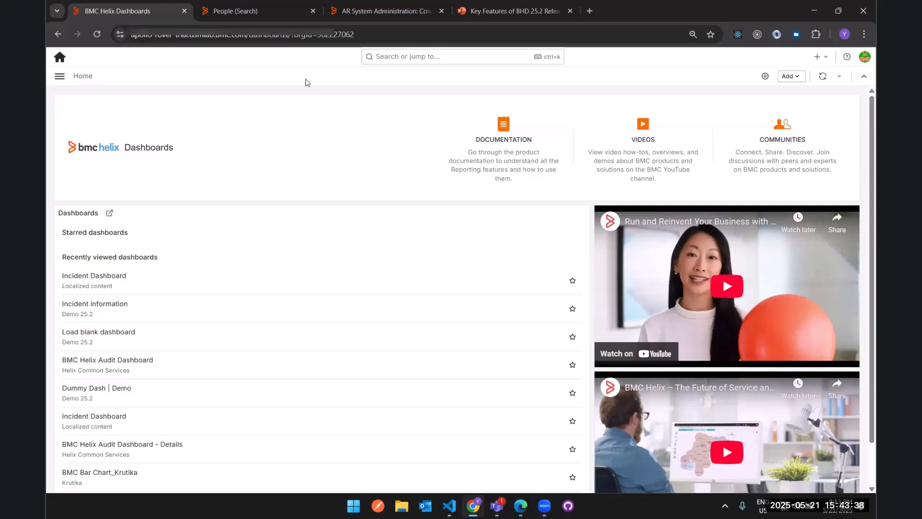
Switch to the window showing Administration › Users and access › Teams with member counts.
key("ctrl+Tab")
key("ctrl+Tab")
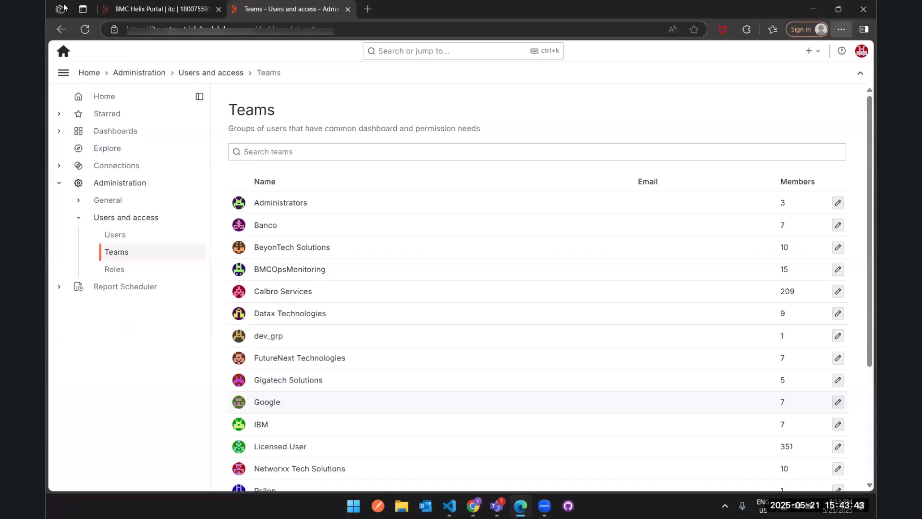
left_click(148, 10)
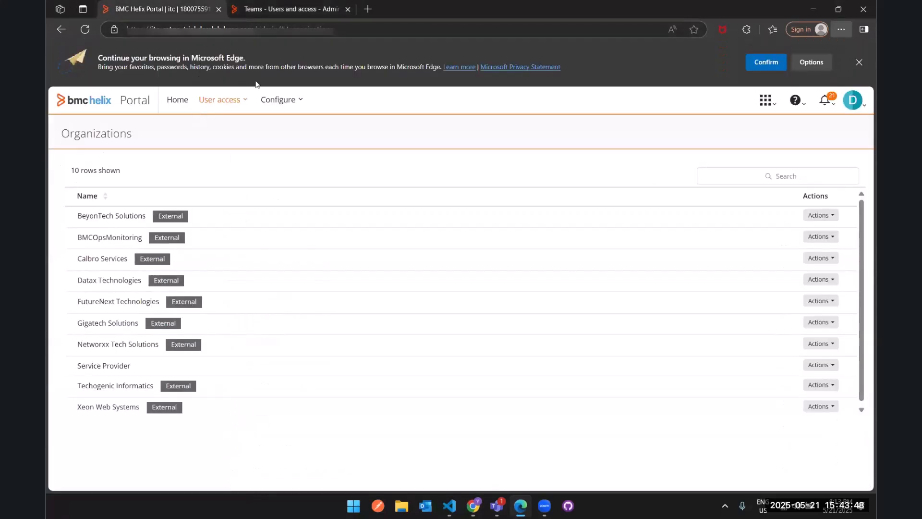
left_click(236, 102)
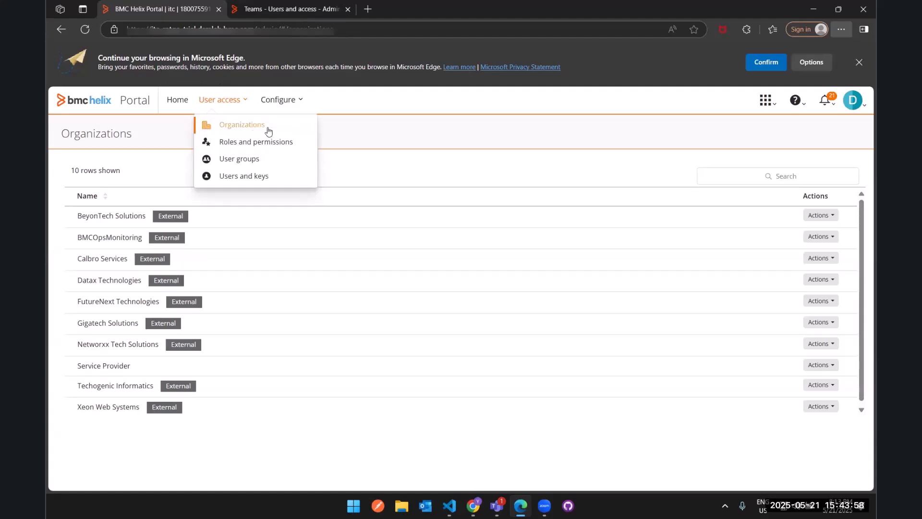
left_click(344, 150)
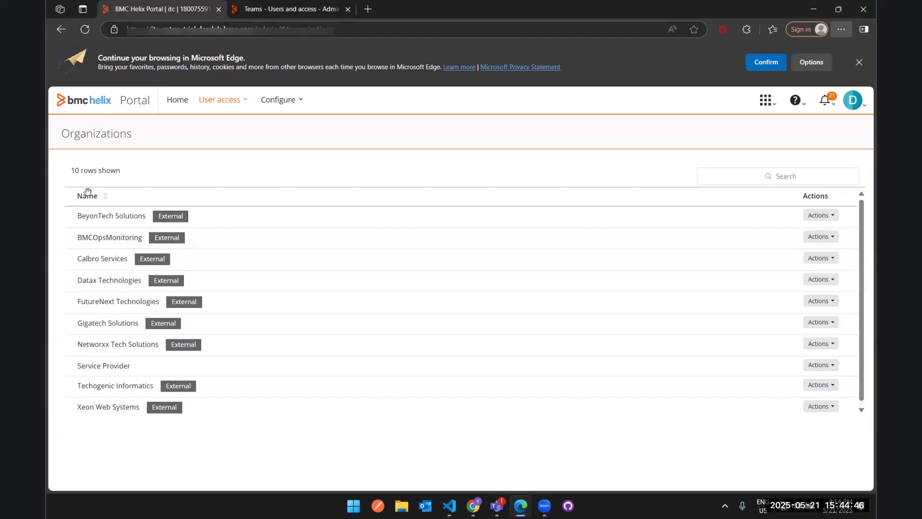
key("ctrl+Tab")
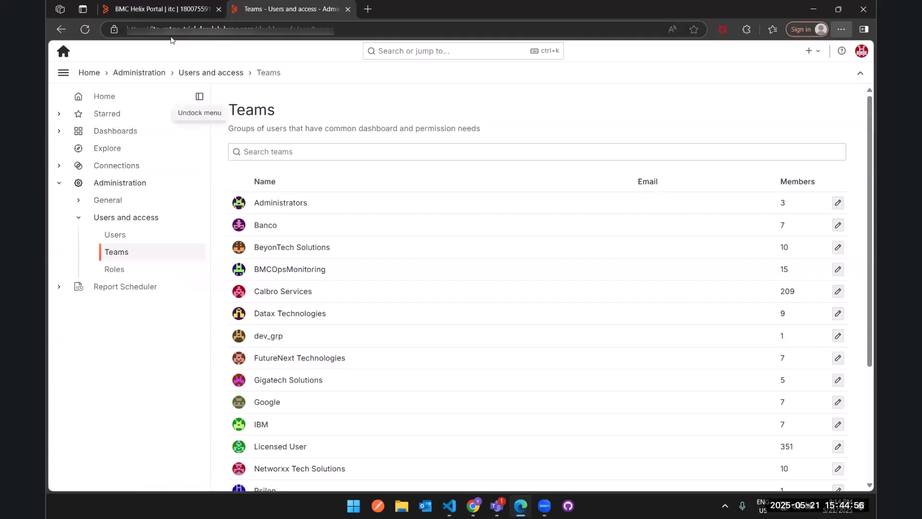
Open Gigatech Solutions' Members tab to review admin as Admin and four Gigatech Members.
mouse_move(157, 12)
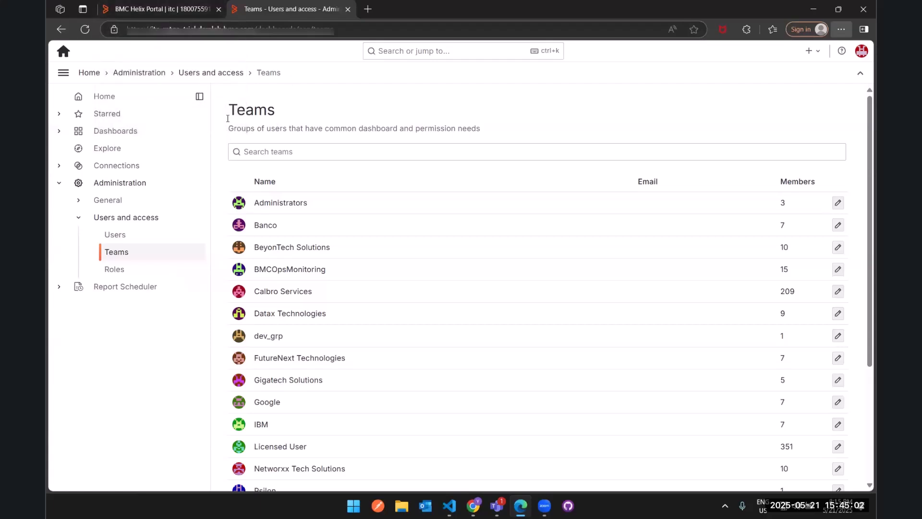
scroll(308, 275, "down", 2)
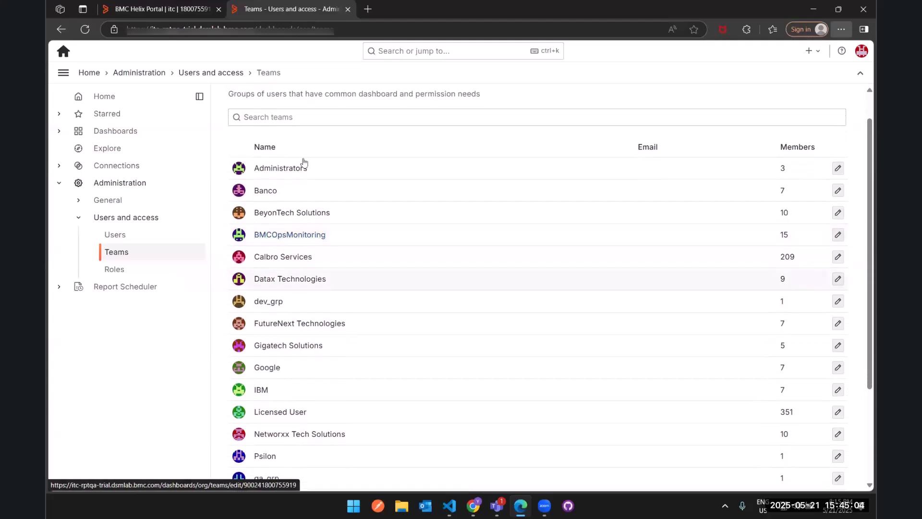
scroll(338, 326, "down", 1)
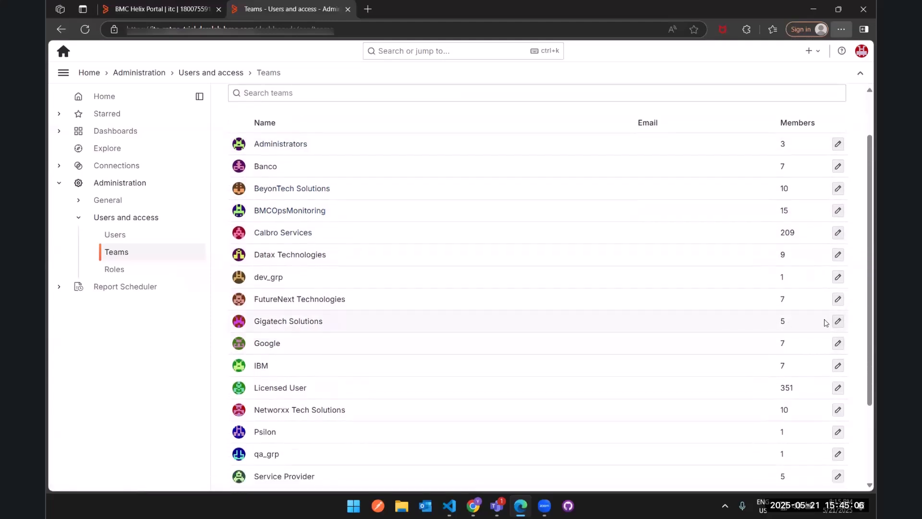
left_click(838, 321)
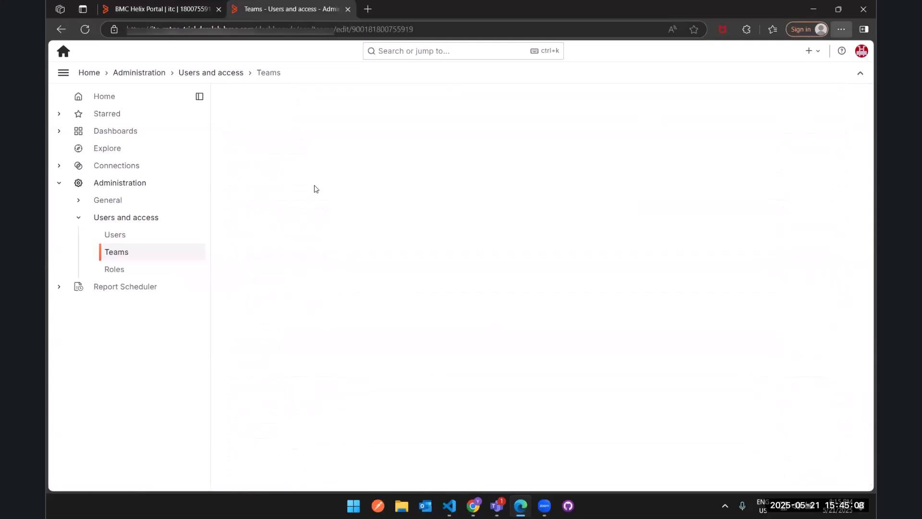
left_click(252, 160)
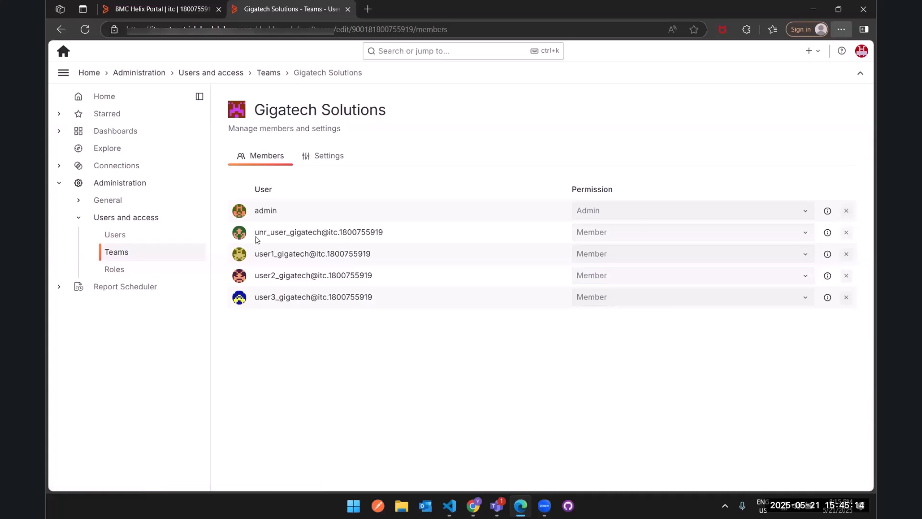
left_click_drag(258, 250, 319, 299)
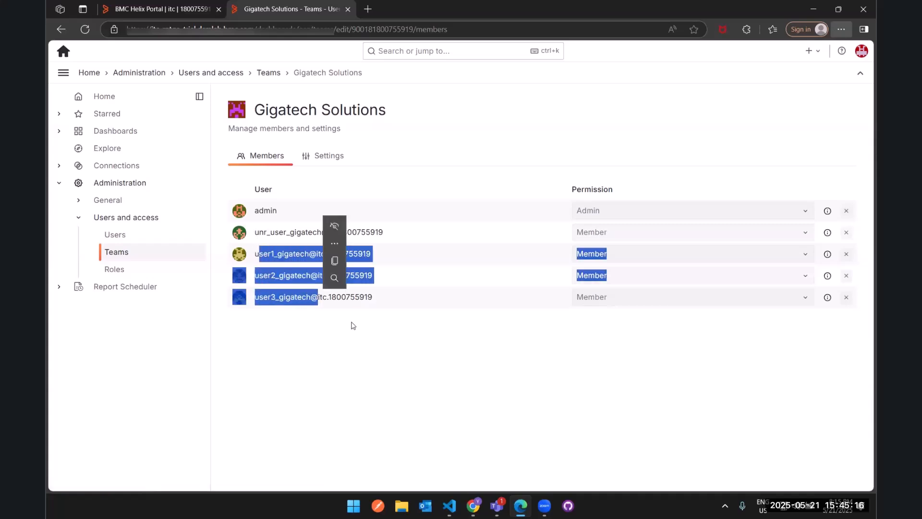
left_click(351, 321)
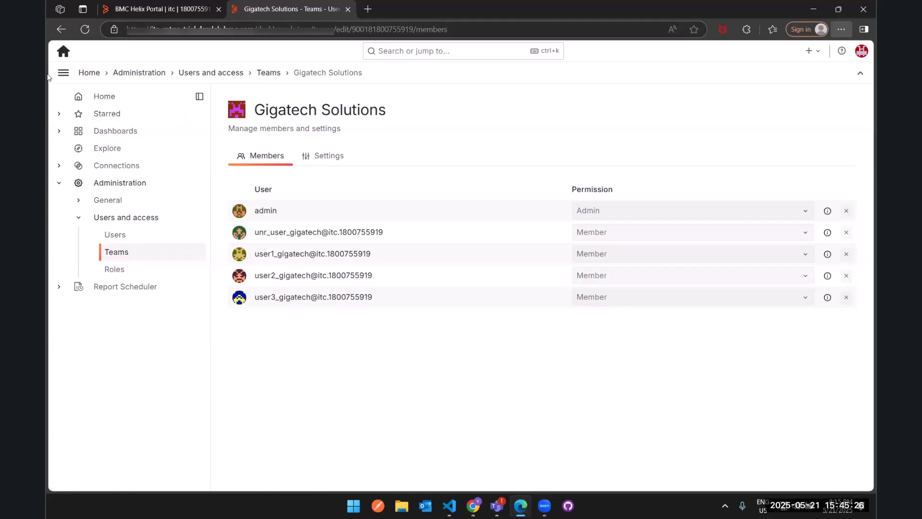
Find and open the Incident Dashboard via Ctrl+K search, collapsing the side navigation.
key("ctrl+k")
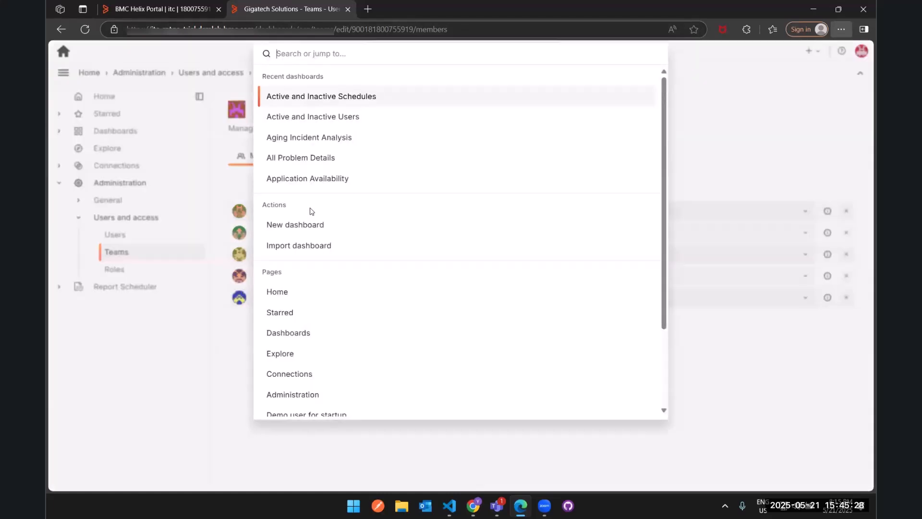
key("Down")
key("Down")
key("Down")
key("Down")
type("Inci")
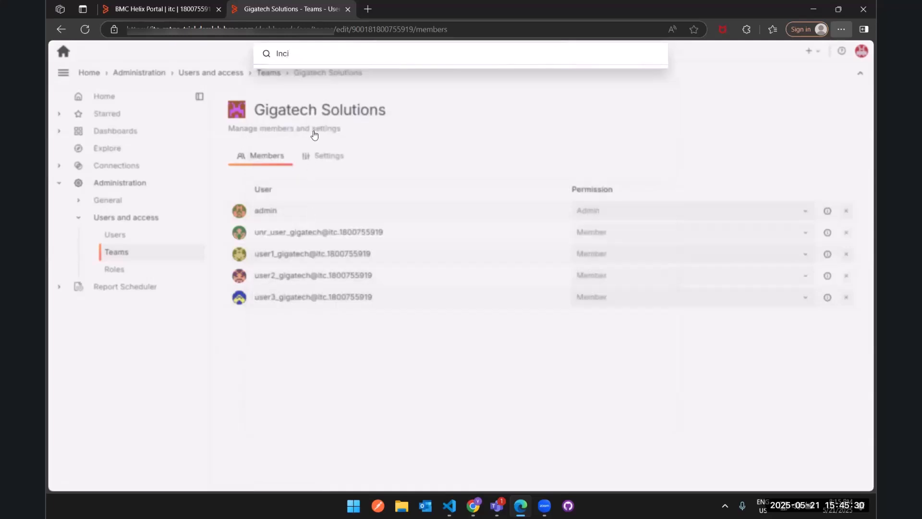
type("dent Das")
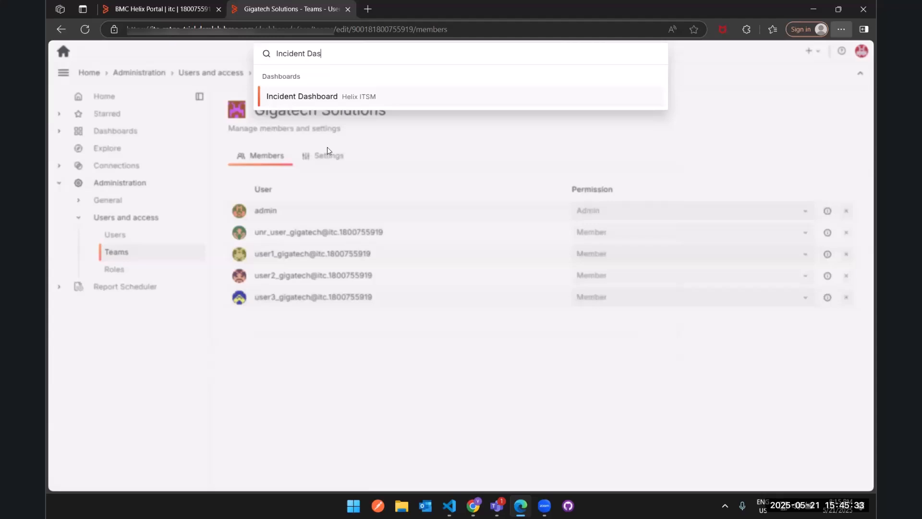
left_click(386, 94)
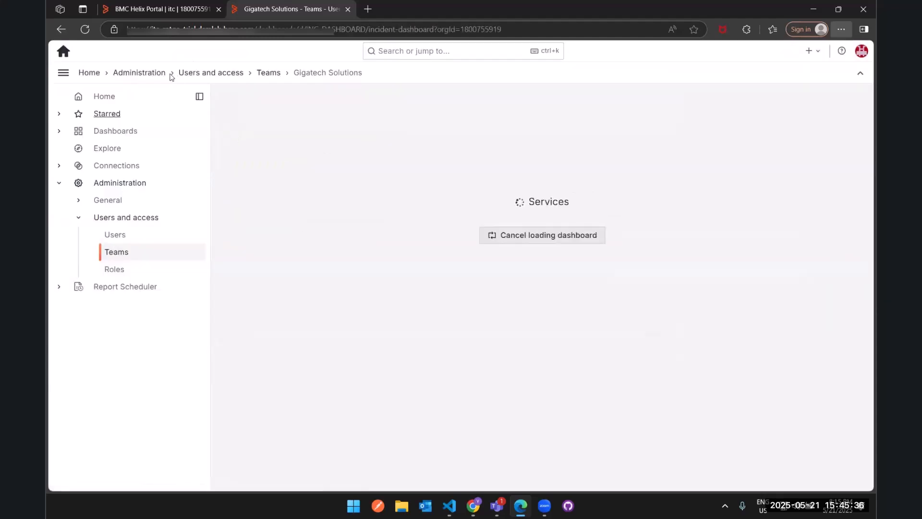
left_click(200, 97)
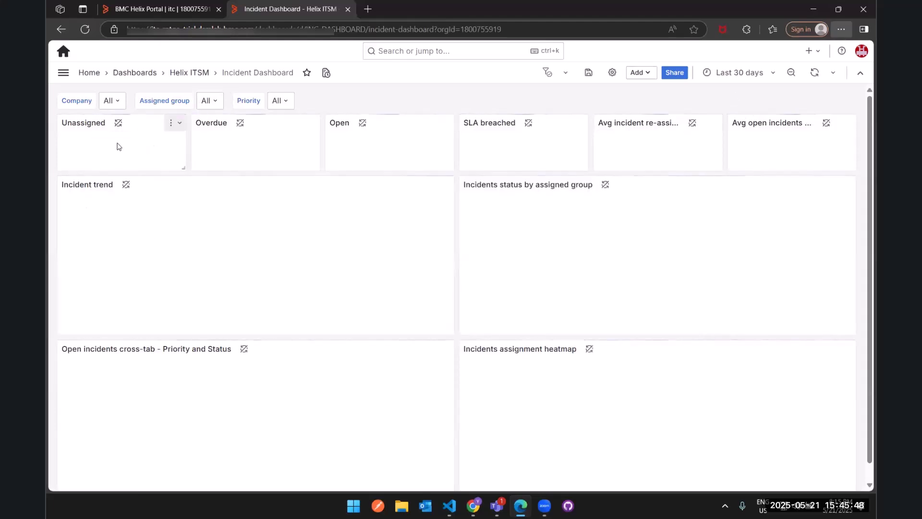
Check the Company filter choices, leave it on All, and bring the other browser window forward.
left_click(123, 104)
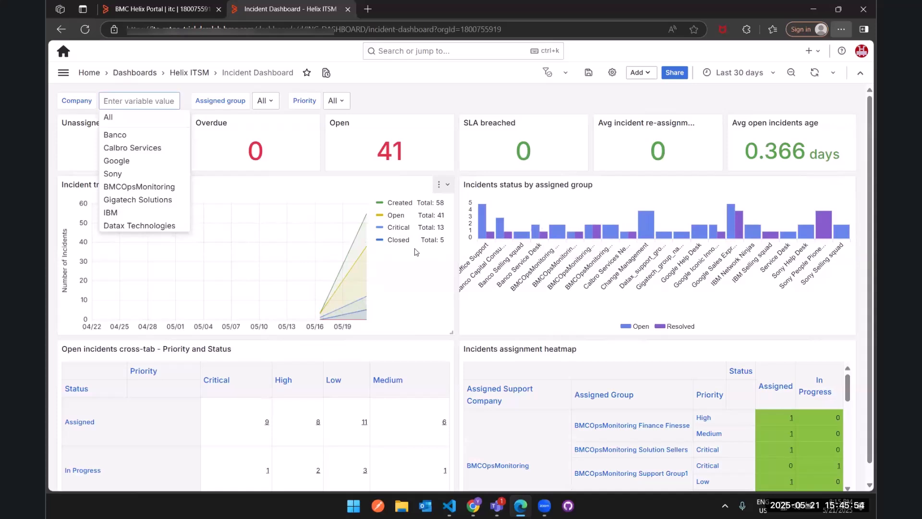
left_click(500, 219)
left_click(472, 506)
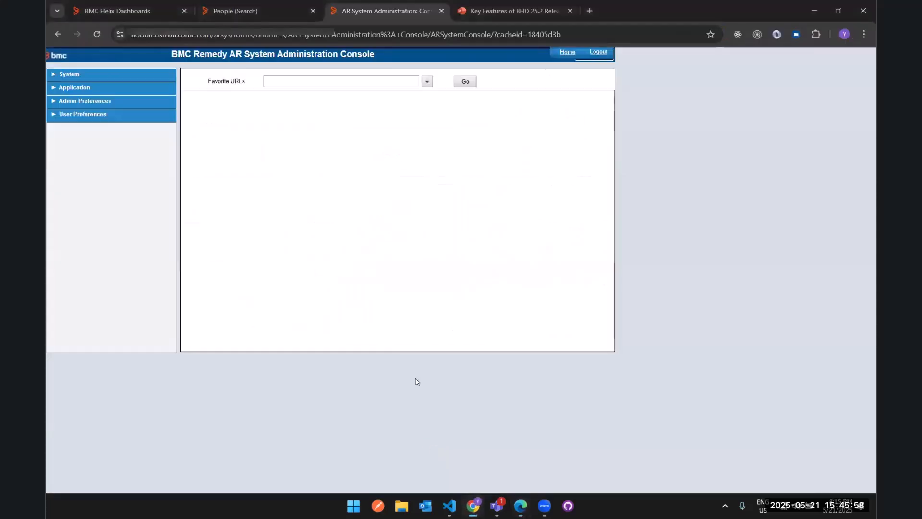
Open an Incognito window and load the BMC Helix Dashboards address.
key("ctrl+shift+n")
type("itc")
key("Down")
key("Down")
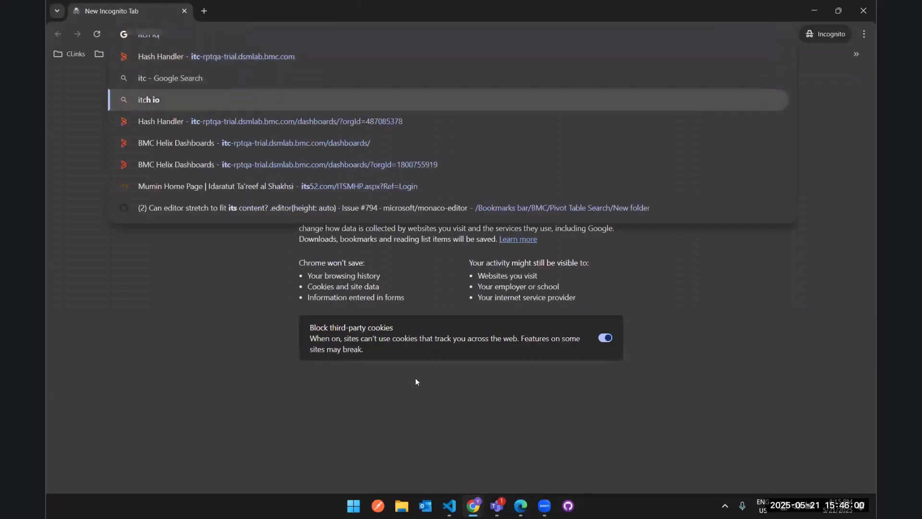
key("Down")
key("Down")
key("Return")
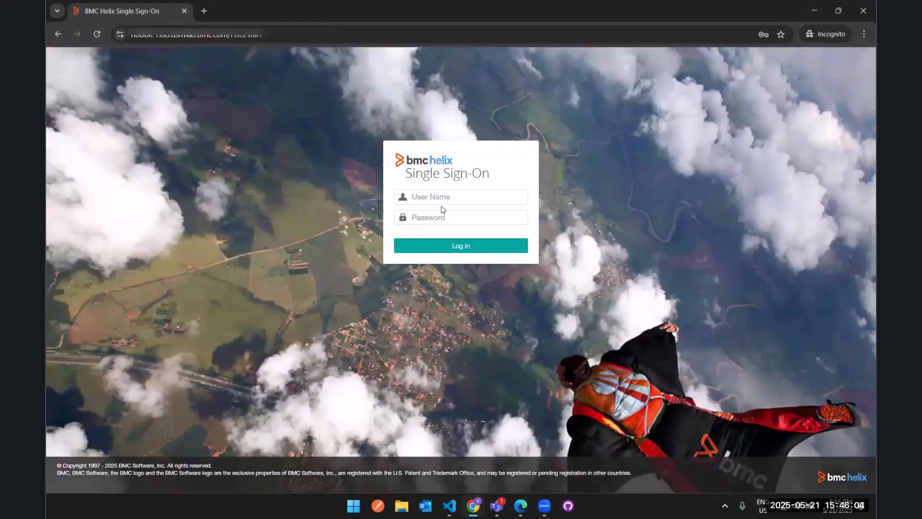
Copy the first Gigatech member's user name from the Gigatech Solutions team page.
key("alt+Tab")
key("alt+Tab")
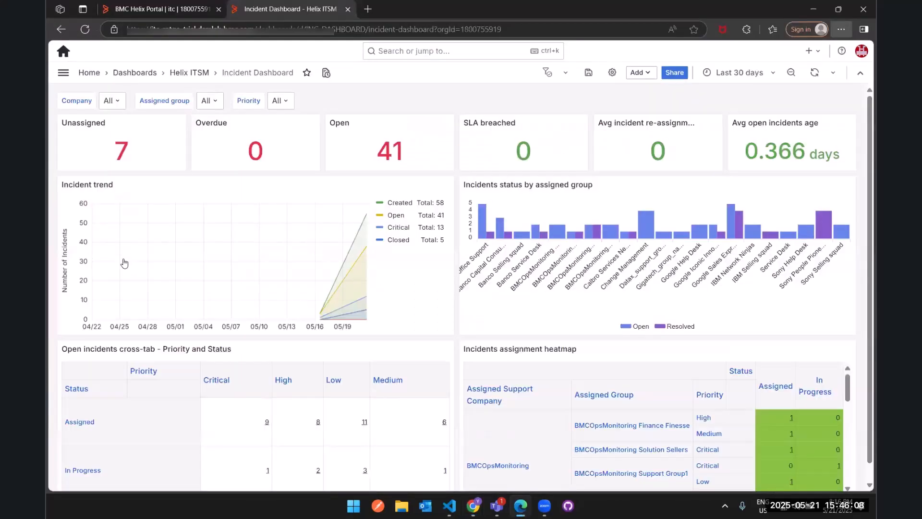
left_click(64, 72)
left_click(116, 252)
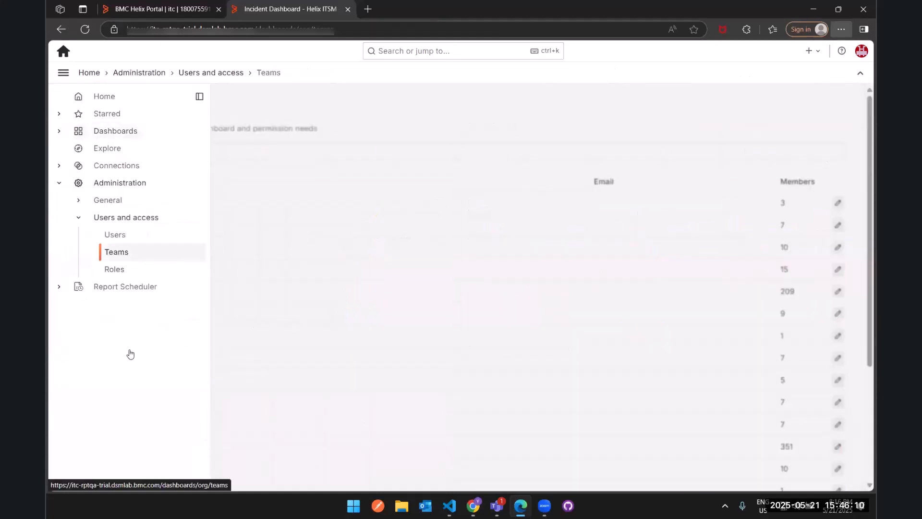
left_click(838, 381)
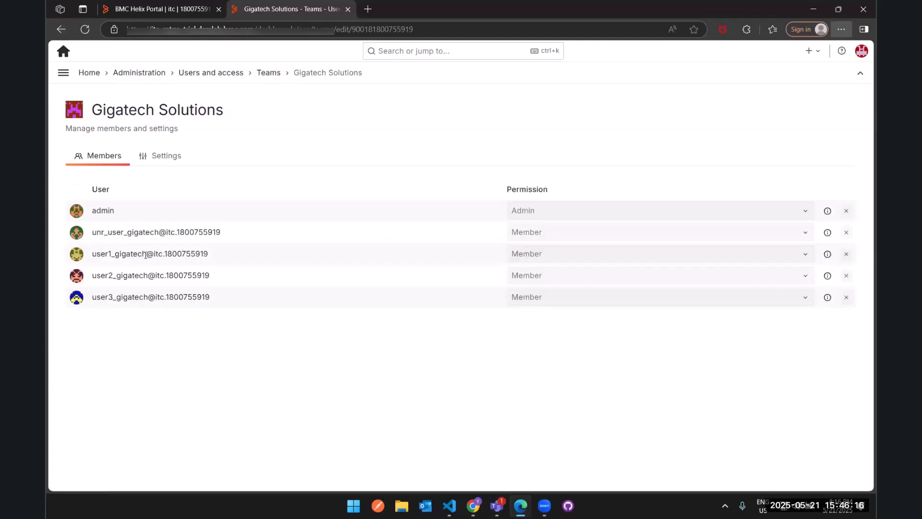
left_click_drag(146, 254, 93, 260)
key("ctrl+c")
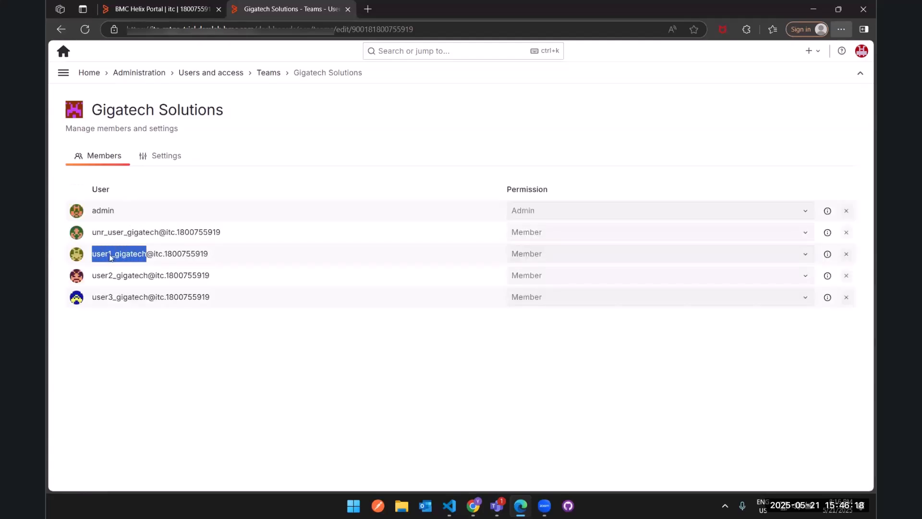
Log in on the sign-on page with the copied user name and the account password.
key("alt+Tab")
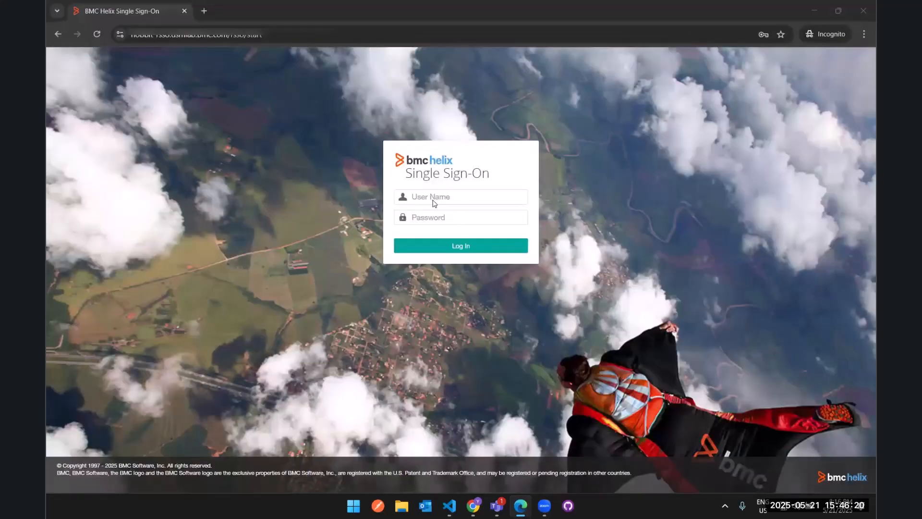
key("ctrl+v")
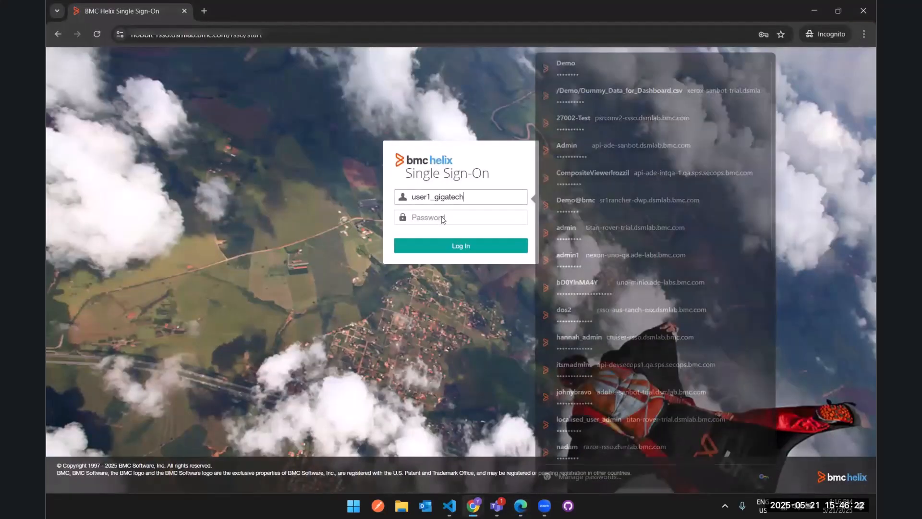
left_click(443, 219)
type("•")
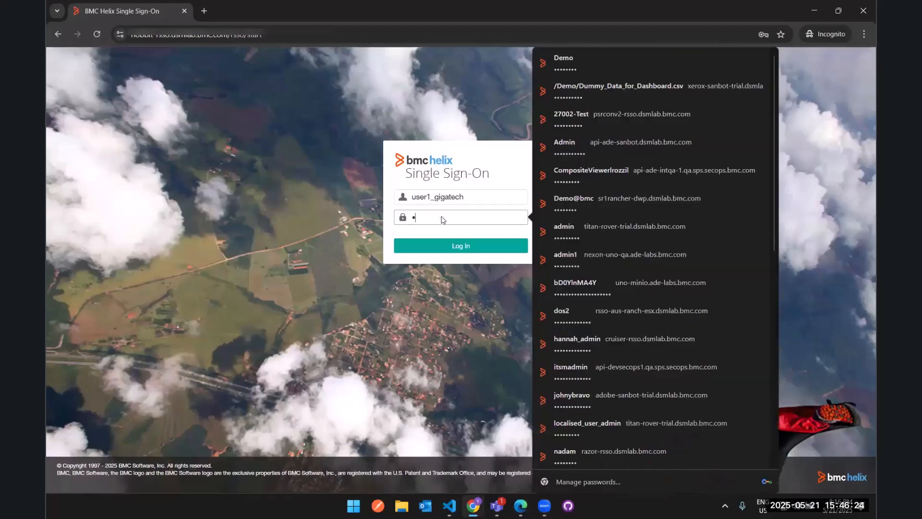
type("••••••••")
key("Return")
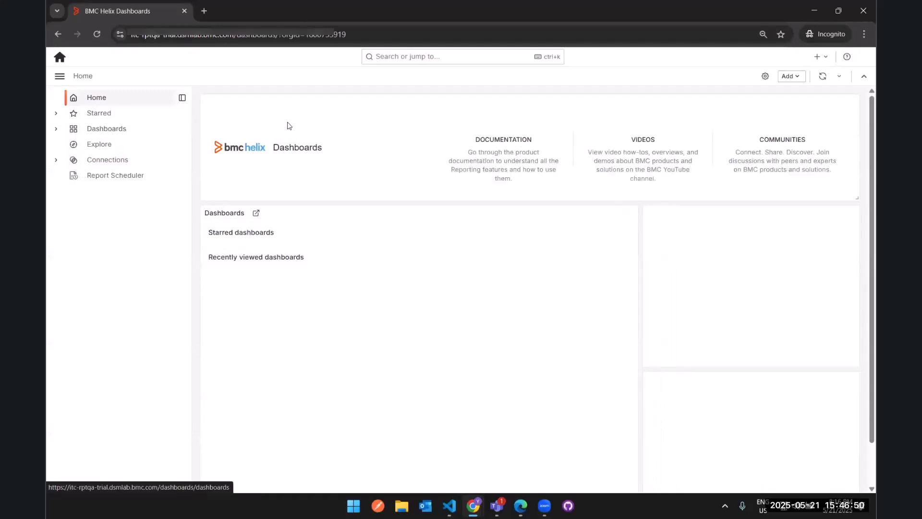
Confirm the signed-in account, check the Incident Dashboard's company filter, then open the Dashboards list.
left_click(864, 58)
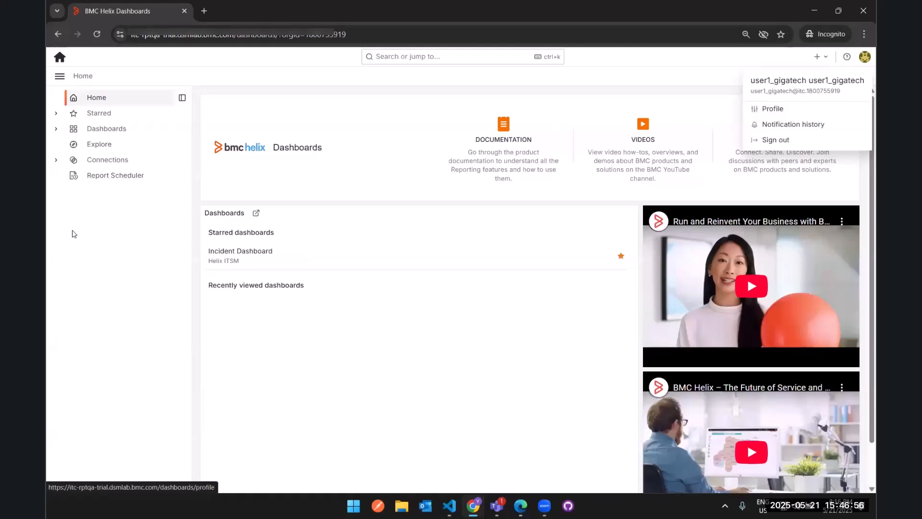
left_click(228, 256)
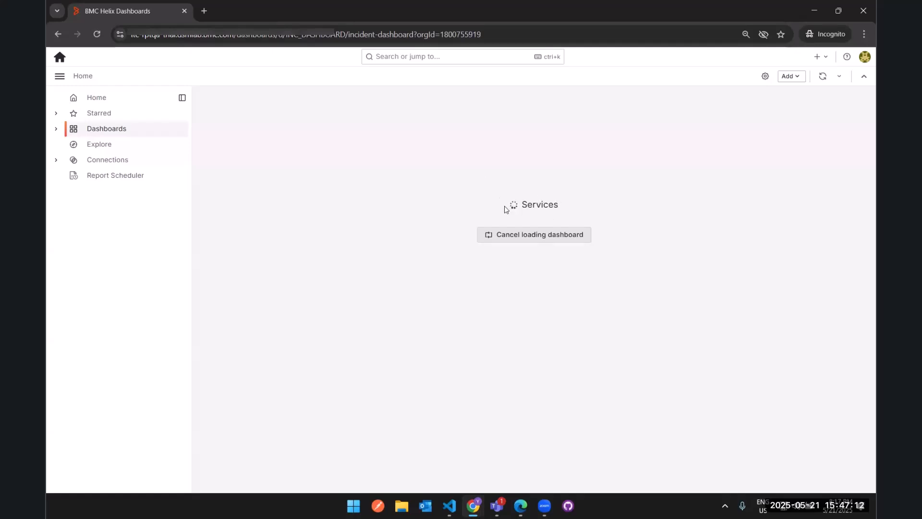
left_click(251, 102)
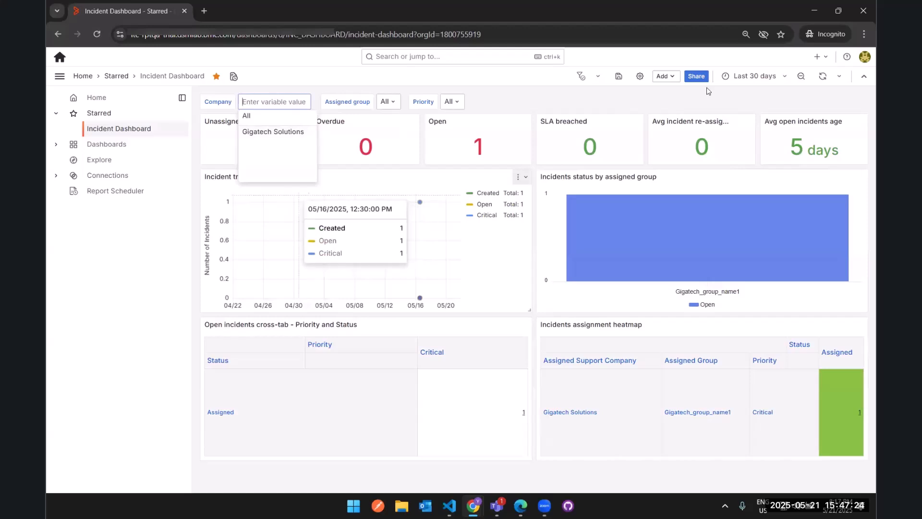
left_click(106, 144)
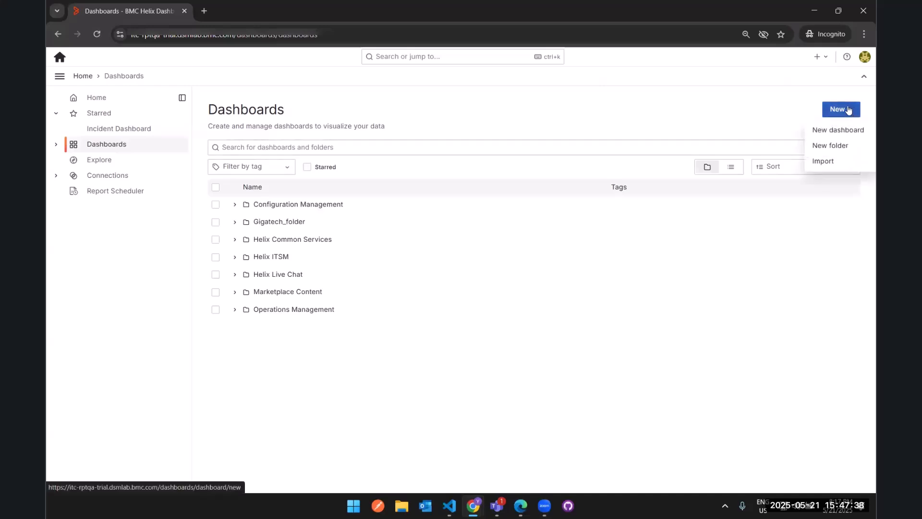
Open Gigatech_folder and choose Folder actions › Manage permissions.
left_click(641, 111)
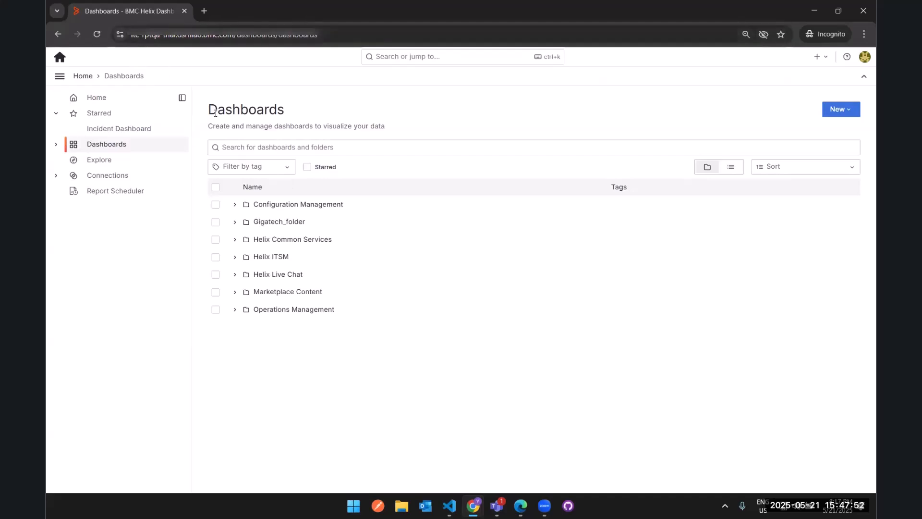
left_click(277, 223)
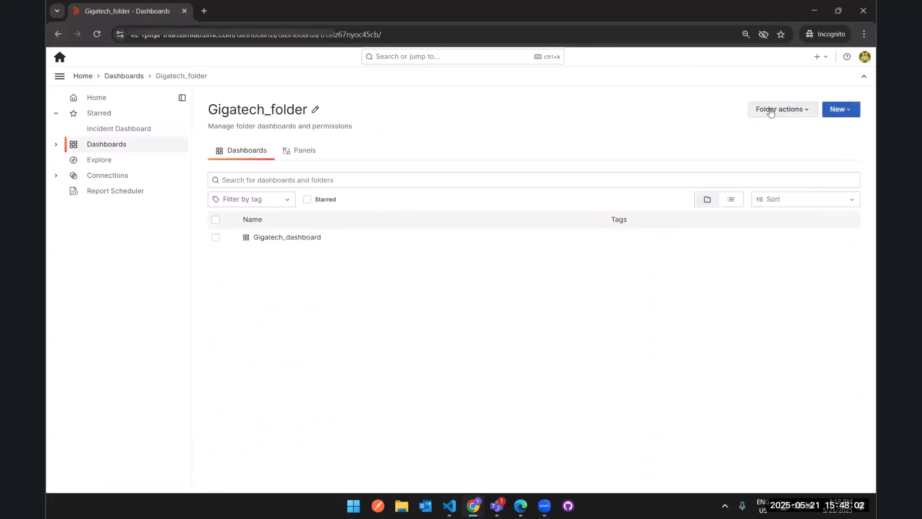
left_click(770, 111)
left_click(763, 132)
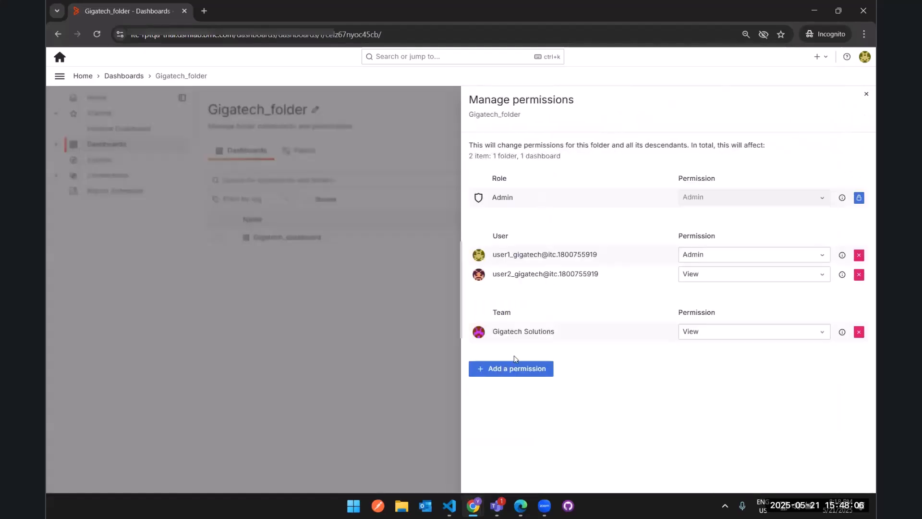
Start a new permission and browse the available User and Team options without picking any.
left_click(515, 370)
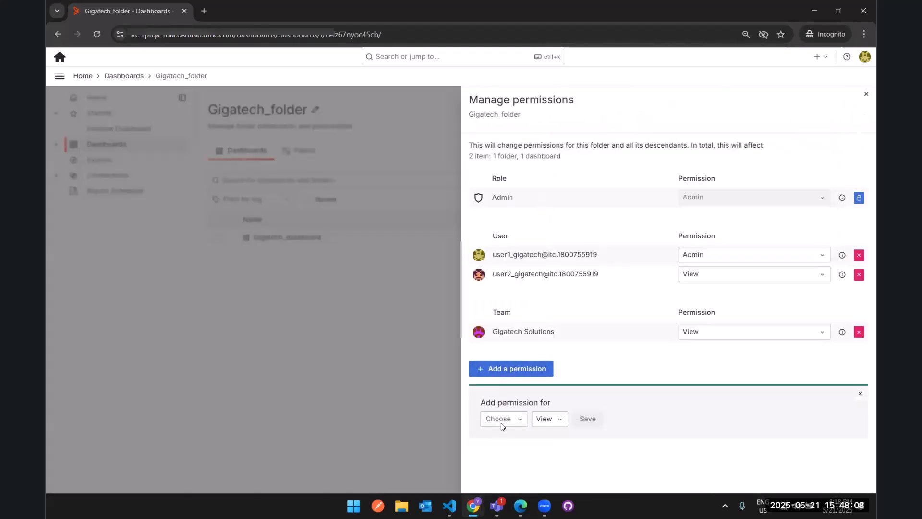
left_click(502, 425)
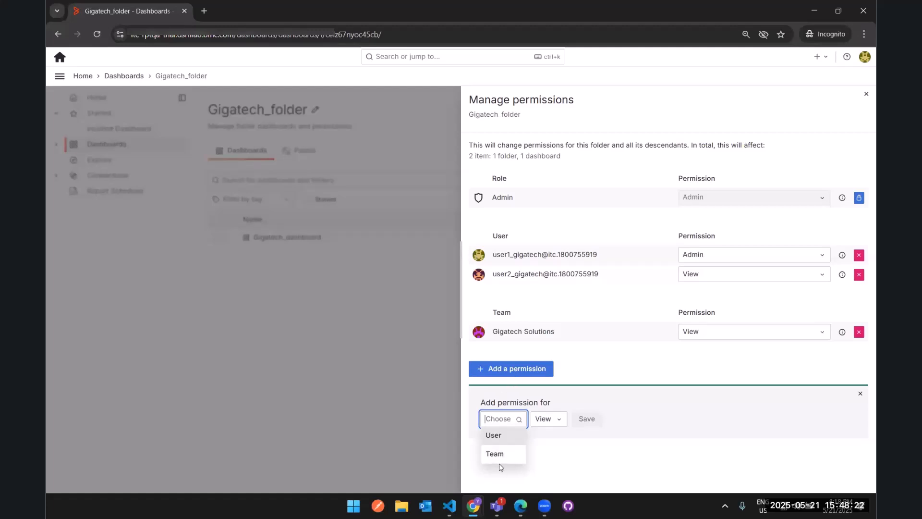
left_click(499, 437)
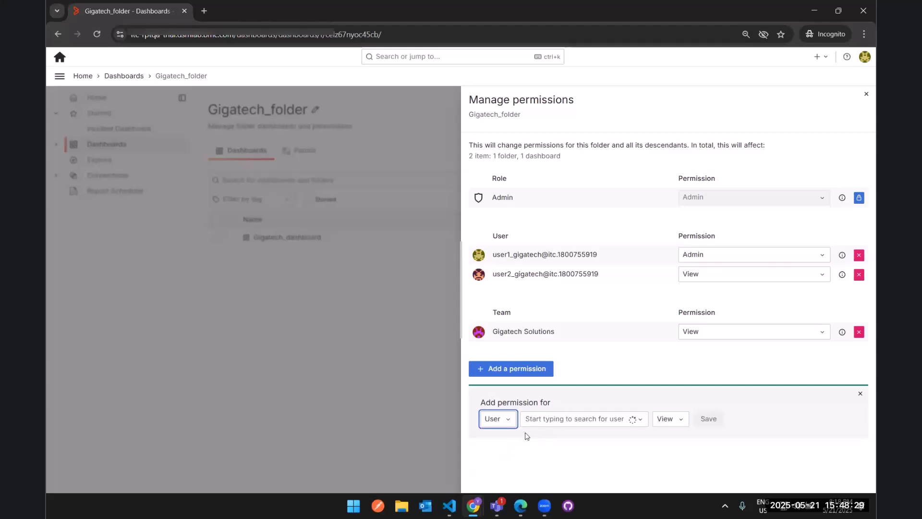
left_click(626, 423)
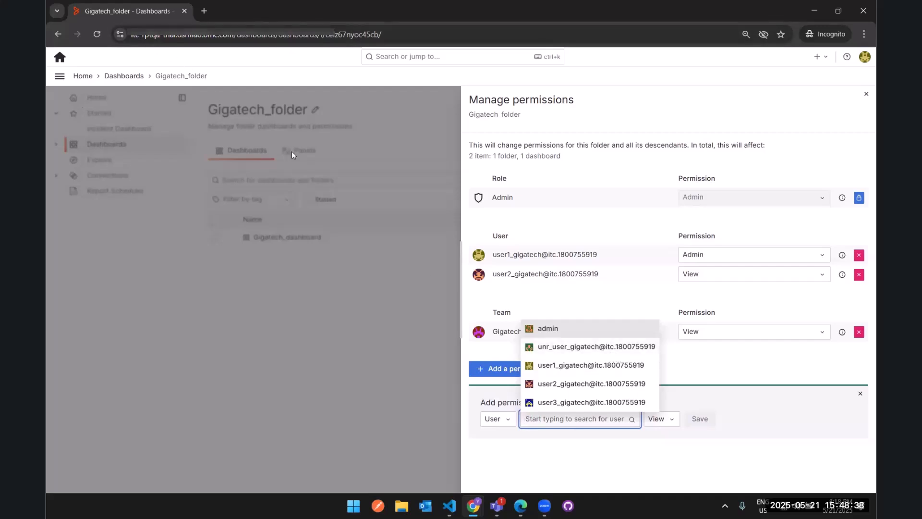
left_click(499, 419)
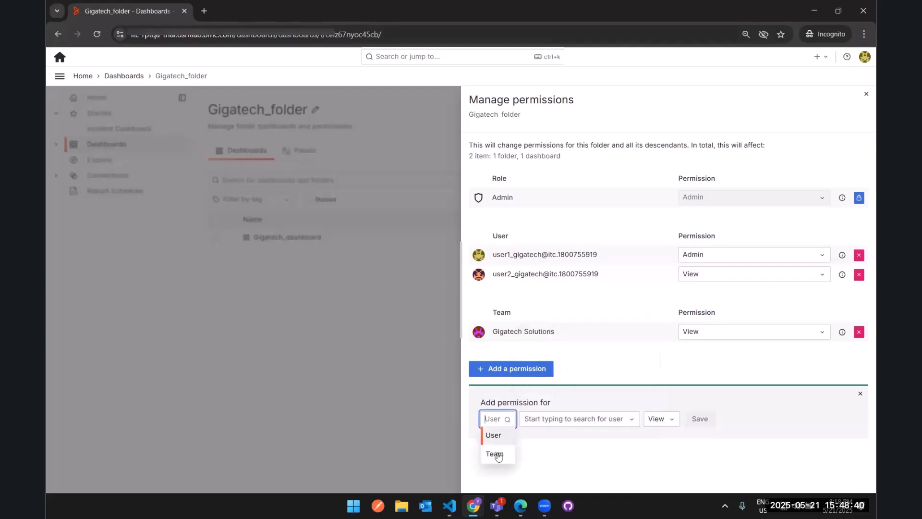
left_click(495, 453)
left_click(569, 422)
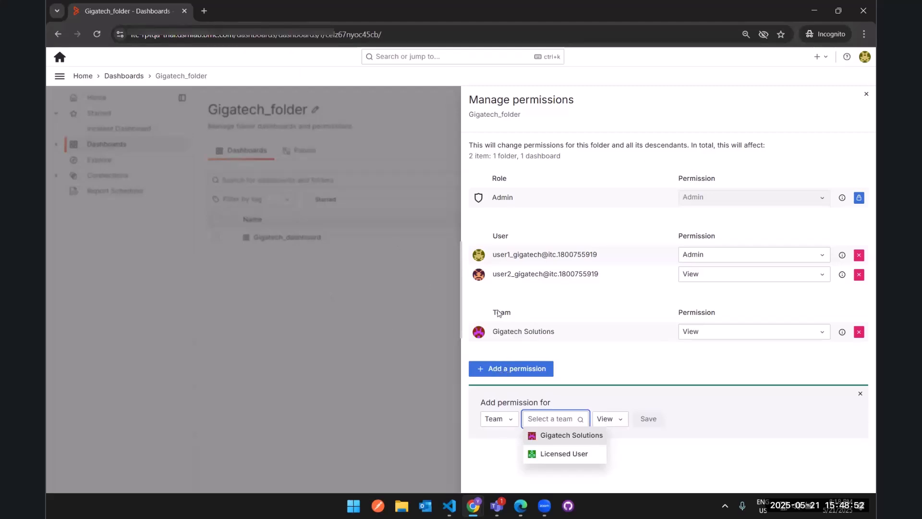
Dismiss the team list, close the permissions panel unsaved, and open the account menu.
key("Escape")
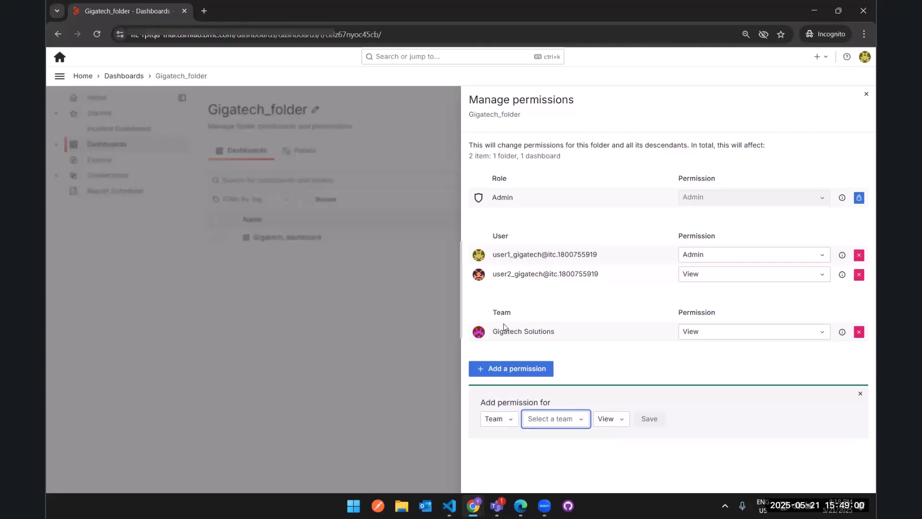
left_click(866, 94)
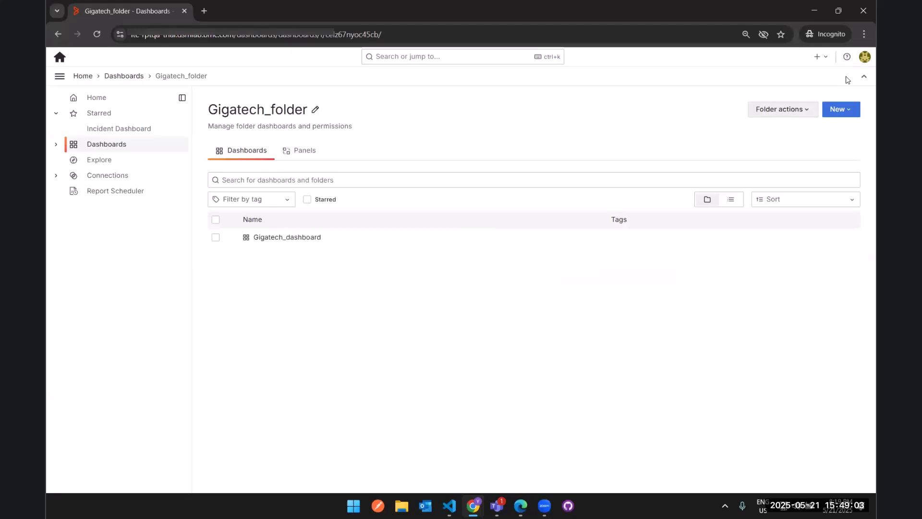
left_click(863, 59)
Sign out, then return to the admin window's full Teams list.
left_click(773, 139)
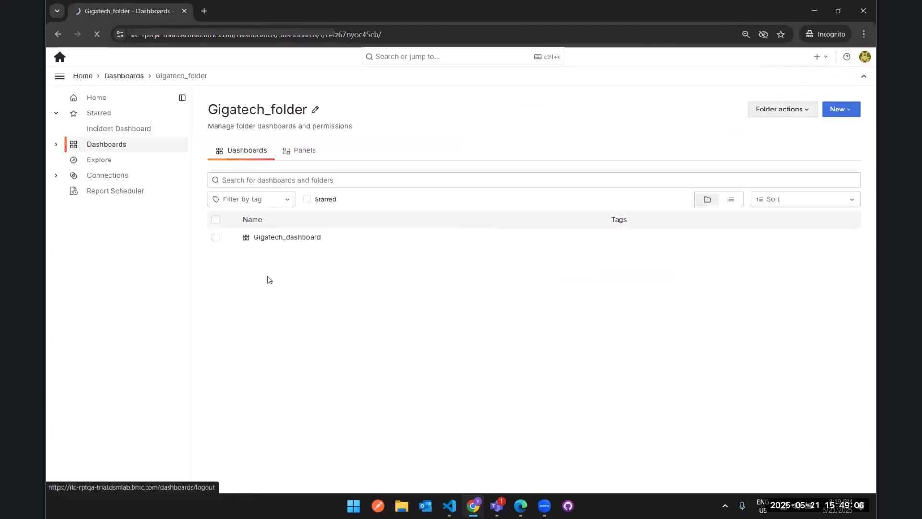
key("alt+Tab")
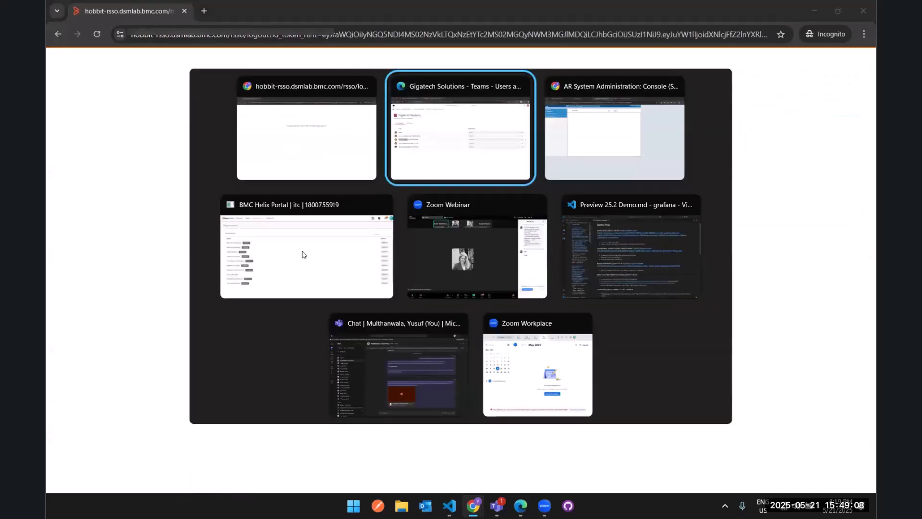
left_click(269, 72)
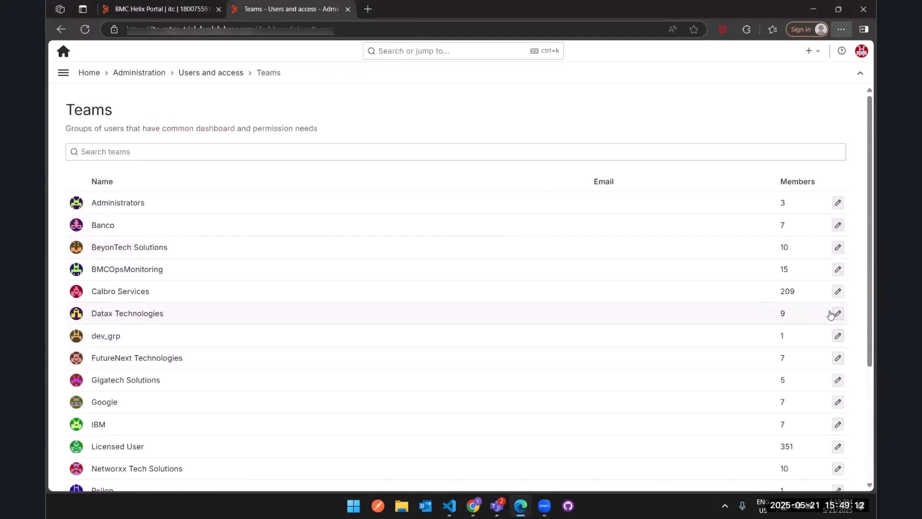
Open Datax Technologies' member list, note a member's user name, and switch back to sign-on.
left_click(836, 313)
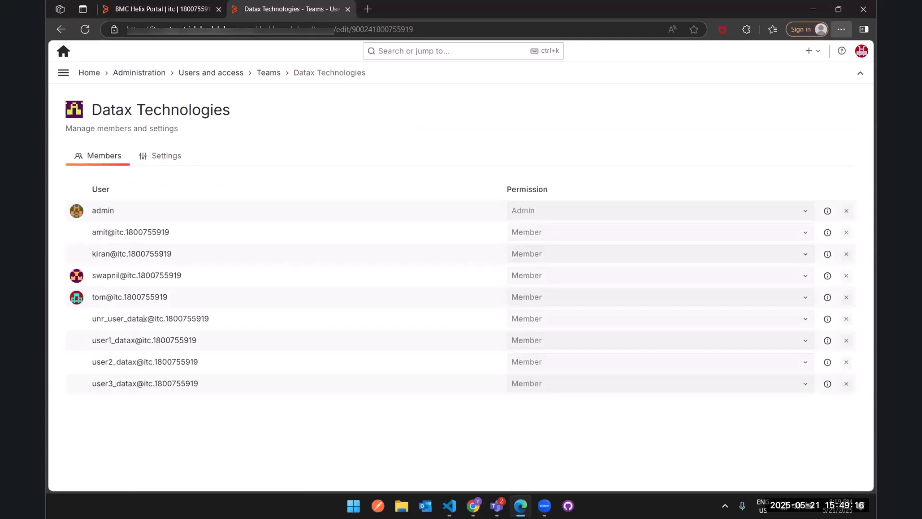
left_click_drag(146, 317, 96, 320)
left_click_drag(93, 320, 131, 341)
left_click(93, 341)
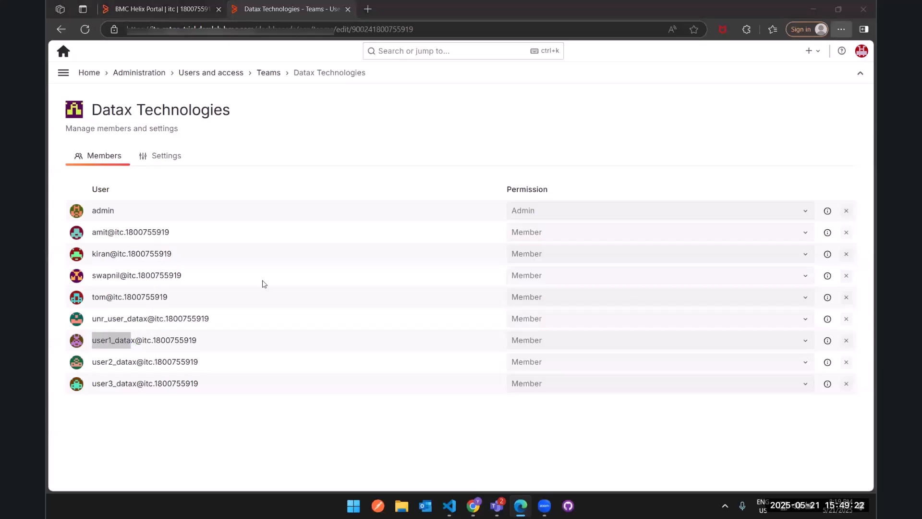
key("alt+Tab")
Load the BMC Helix Dashboards address from the address bar suggestions.
left_click(164, 39)
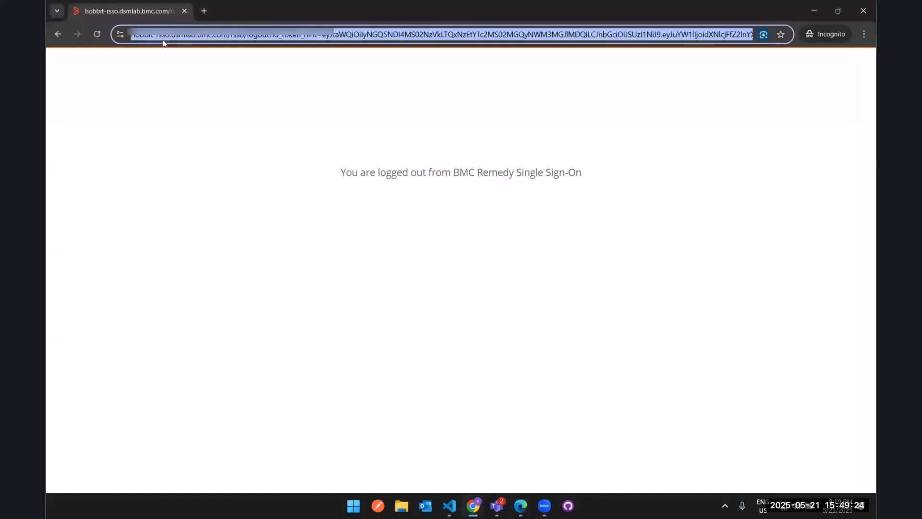
key("BackSpace")
type("itc")
key("Down")
key("Down")
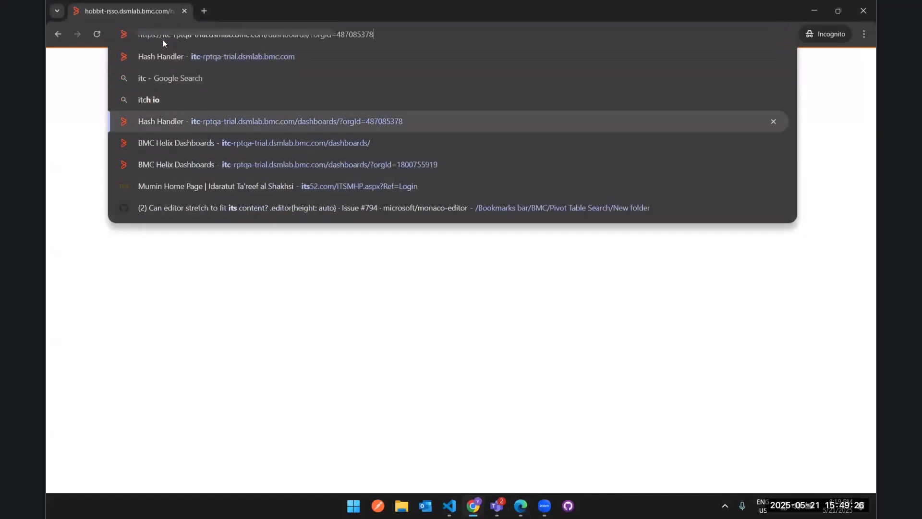
key("Return")
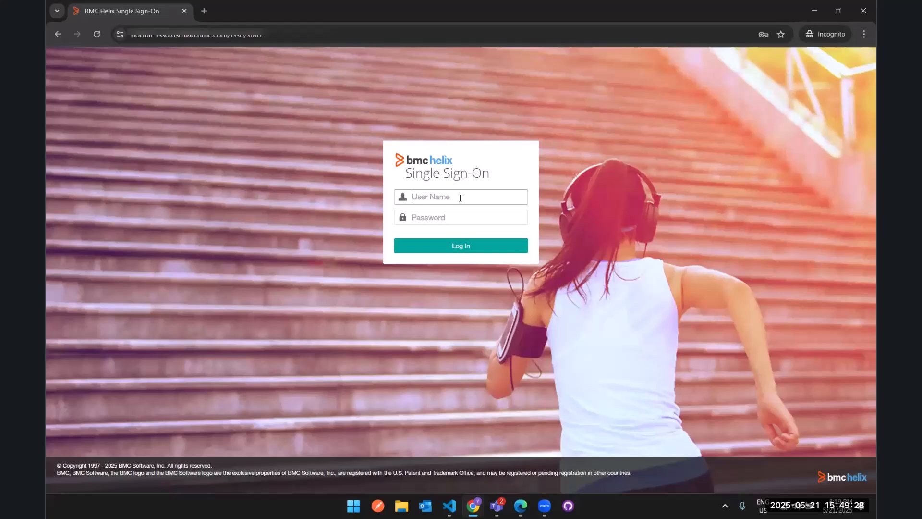
Log in on the SSO page with the Datax user's name and password.
left_click(461, 198)
type("user1_datax")
key("Tab")
type("*****")
key("ctrl+a")
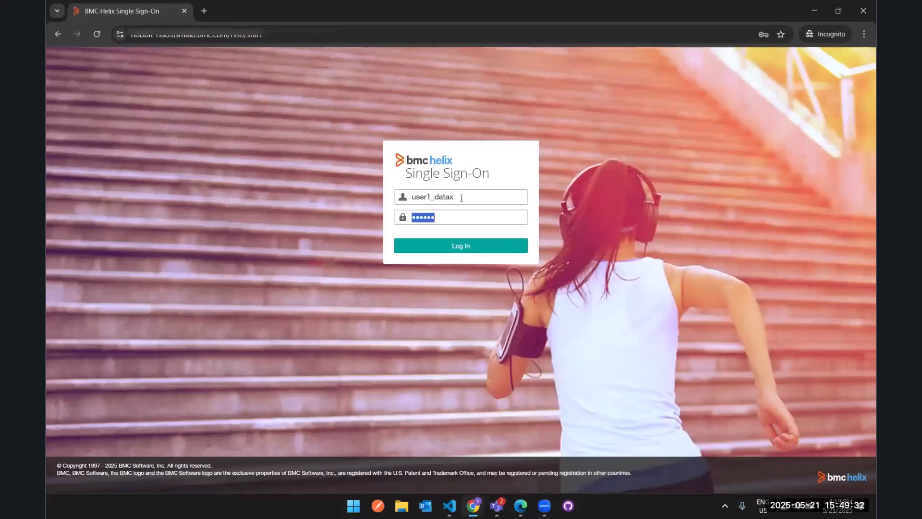
type("*********")
key("Return")
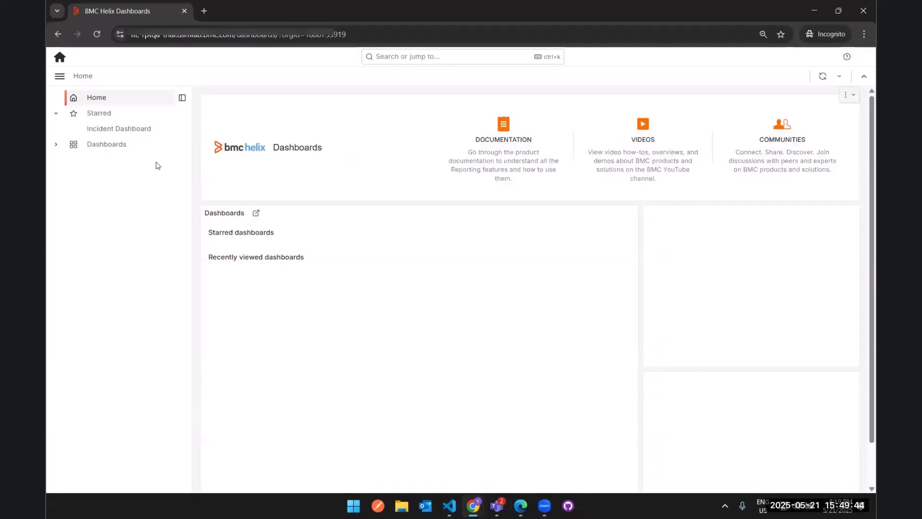
Check the Dashboards folder list lacks Gigatech_folder, then sign out from the avatar menu.
left_click(120, 149)
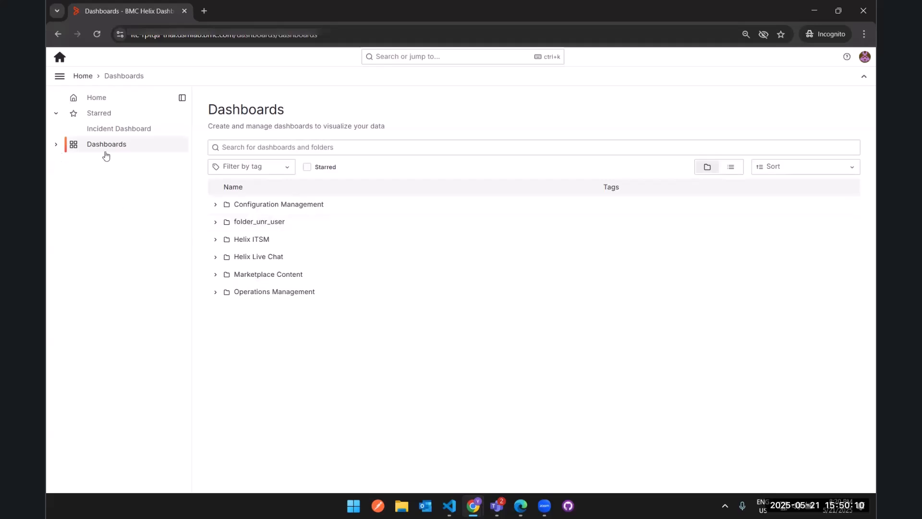
left_click(865, 59)
left_click(792, 139)
Open the BMC Helix Dashboards site from the address bar suggestions.
key("ctrl+l")
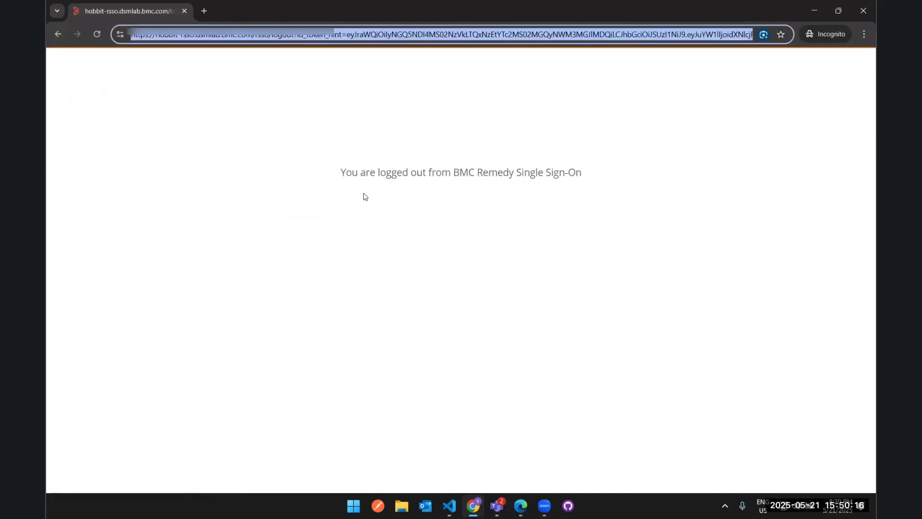
type("itc")
key("Down")
key("Down")
key("Down")
key("Down")
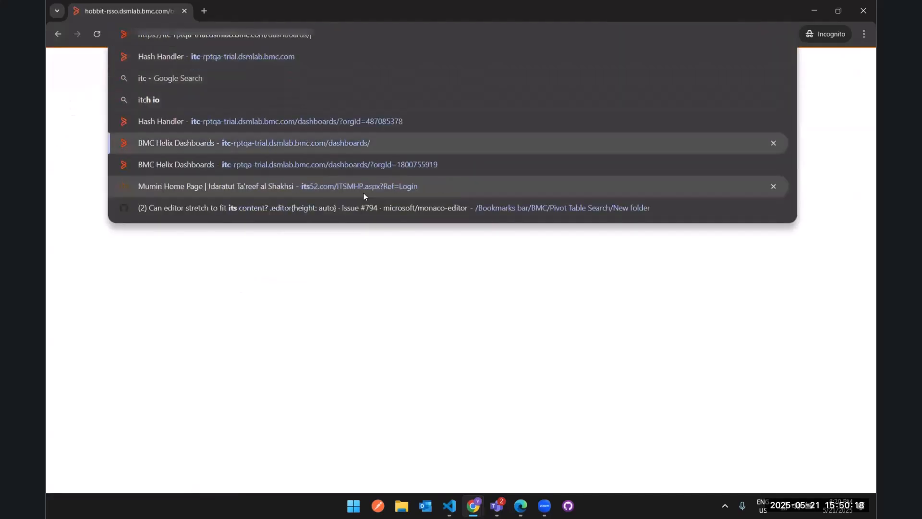
key("Return")
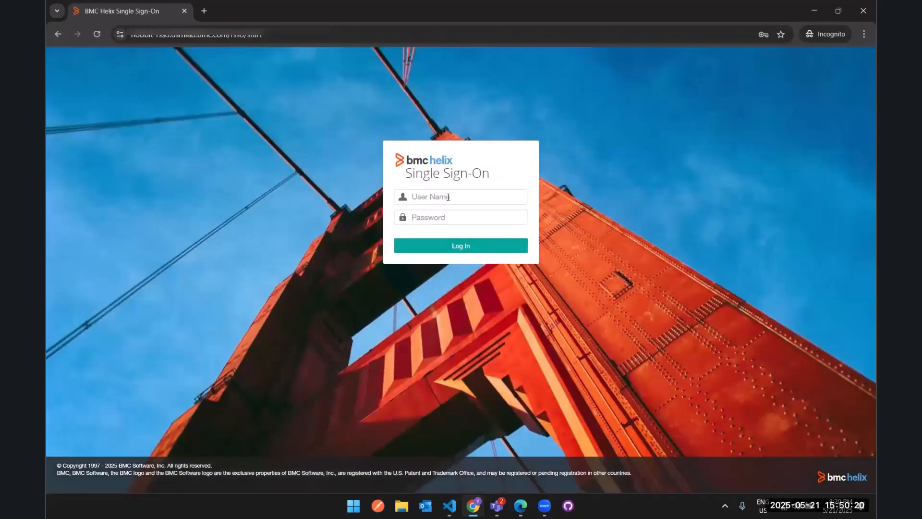
Sign in as the Gigatech user with the pasted user name and the password.
left_click(448, 197)
key("super+v")
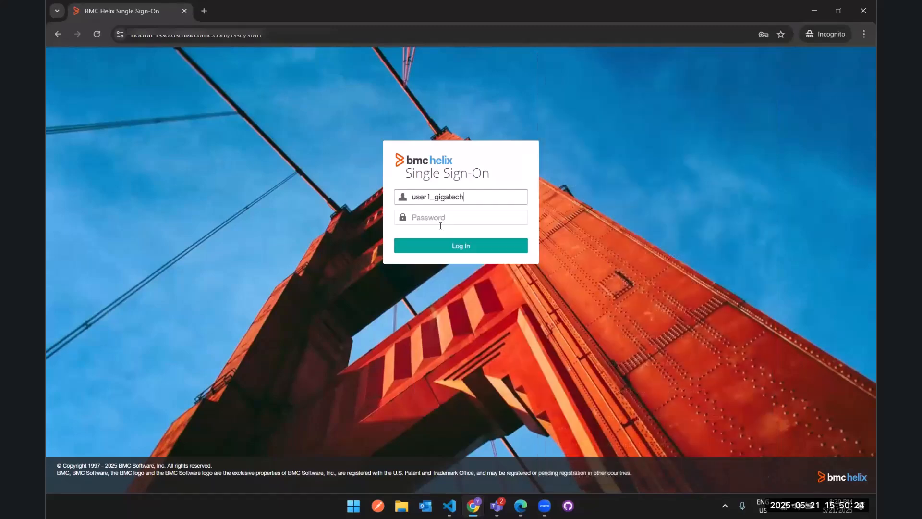
left_click(442, 221)
type("•••••••••")
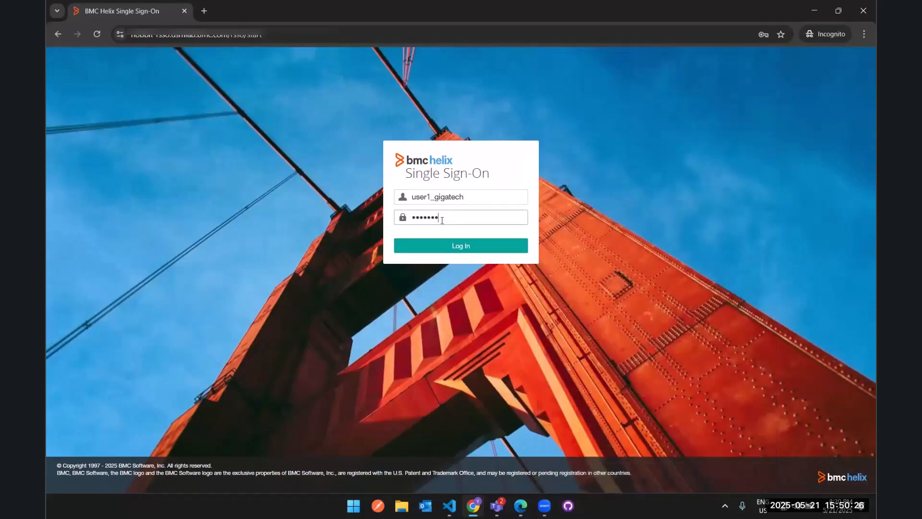
key("Return")
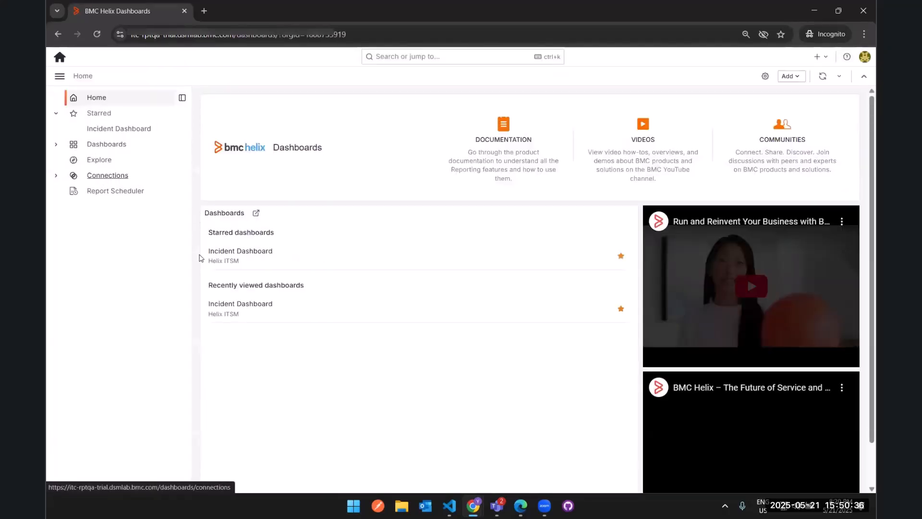
Open the starred Incident Dashboard's scheduled reports and start a new scheduled report.
left_click(261, 256)
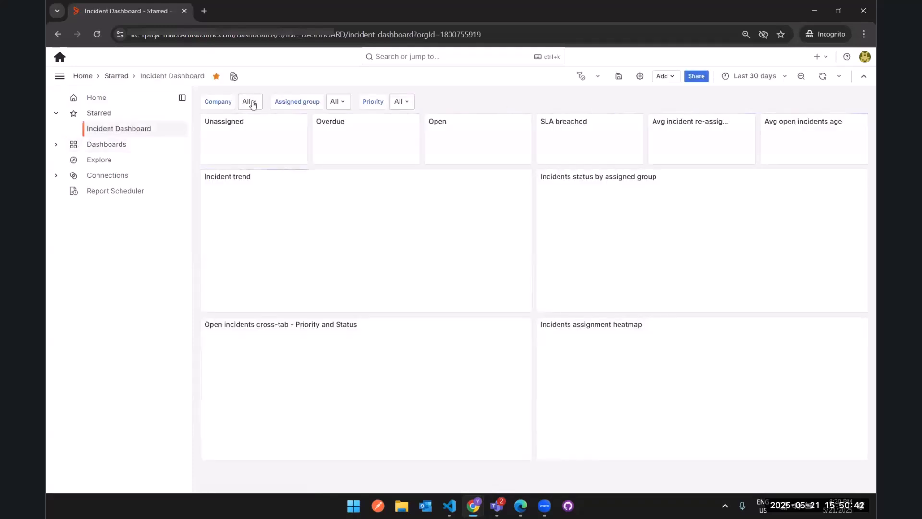
left_click(234, 77)
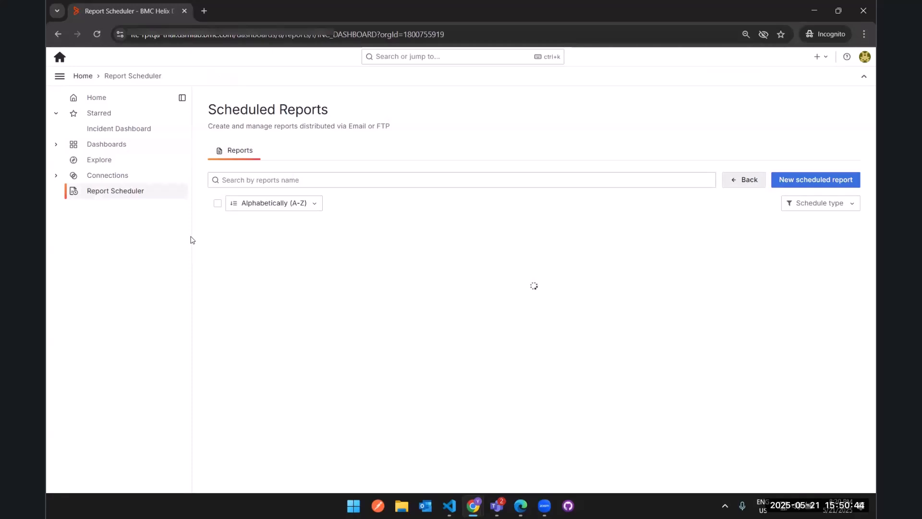
left_click(826, 181)
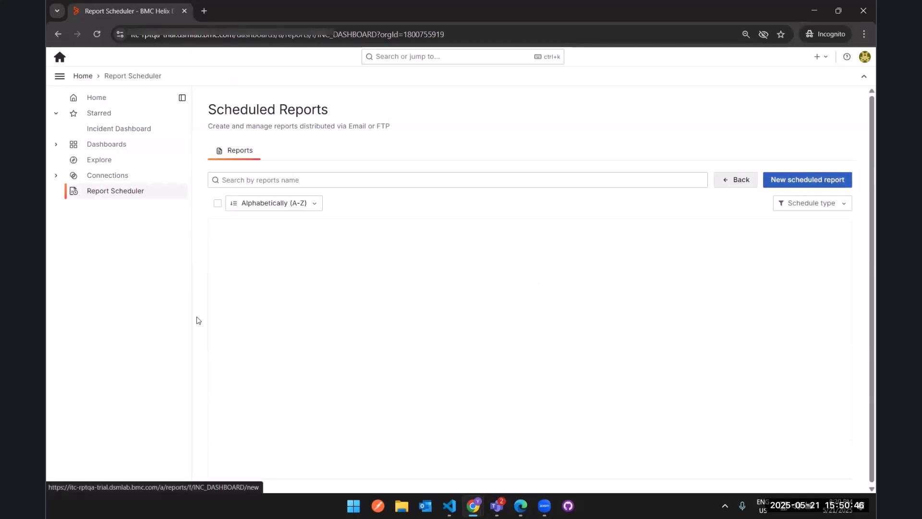
Collapse the sidebar and check the Recipients list in Mail settings without choosing anyone.
left_click(182, 97)
scroll(147, 239, "down", 4)
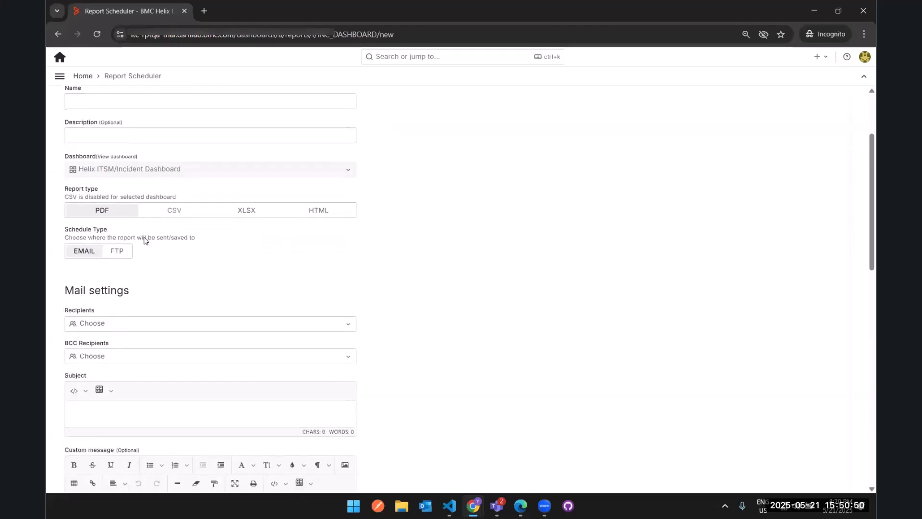
left_click(146, 240)
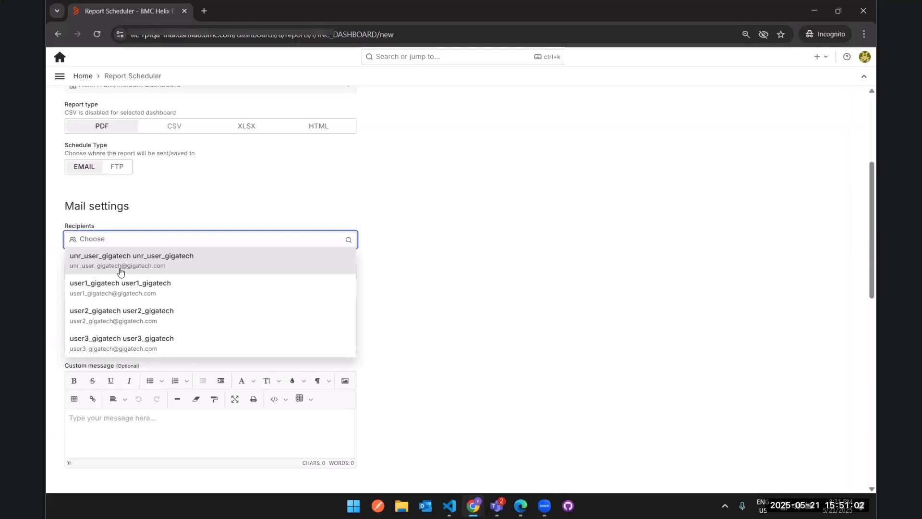
left_click(381, 256)
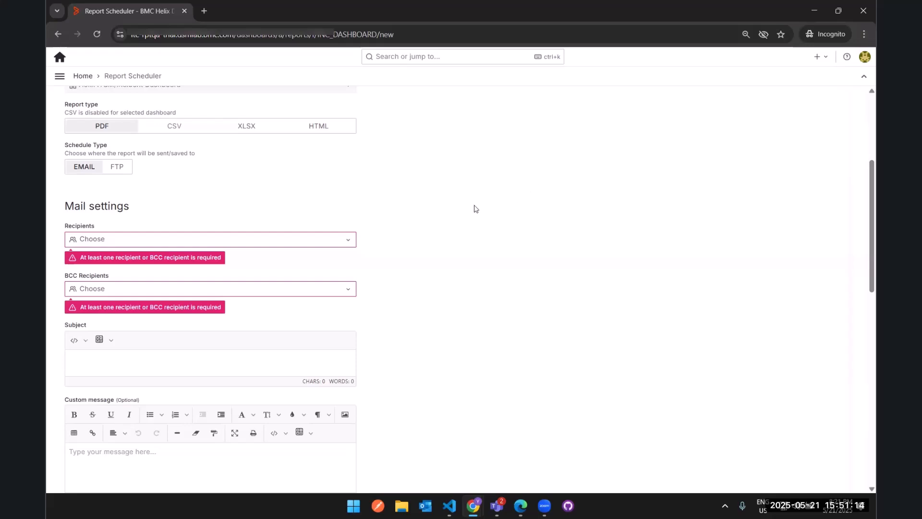
scroll(474, 208, "up", 4)
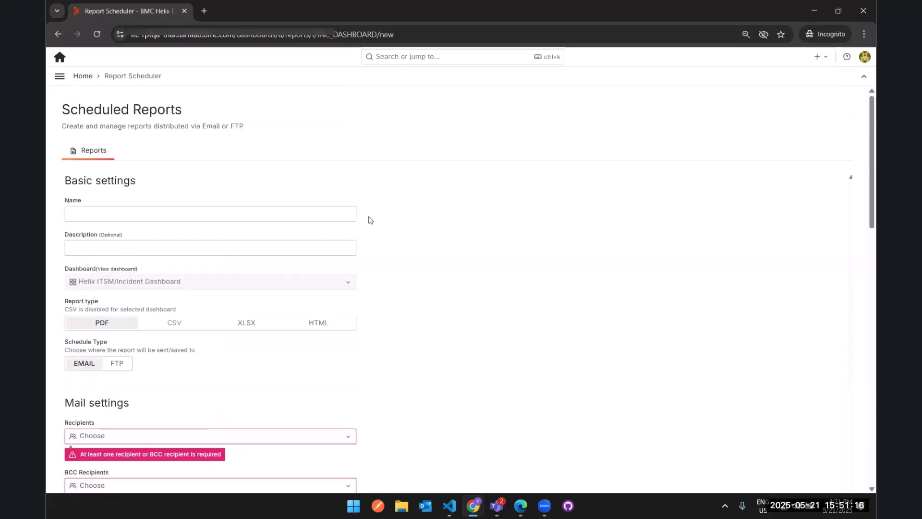
Show the People (Search) form in AR System, then return to the Teams window.
key("alt+Tab")
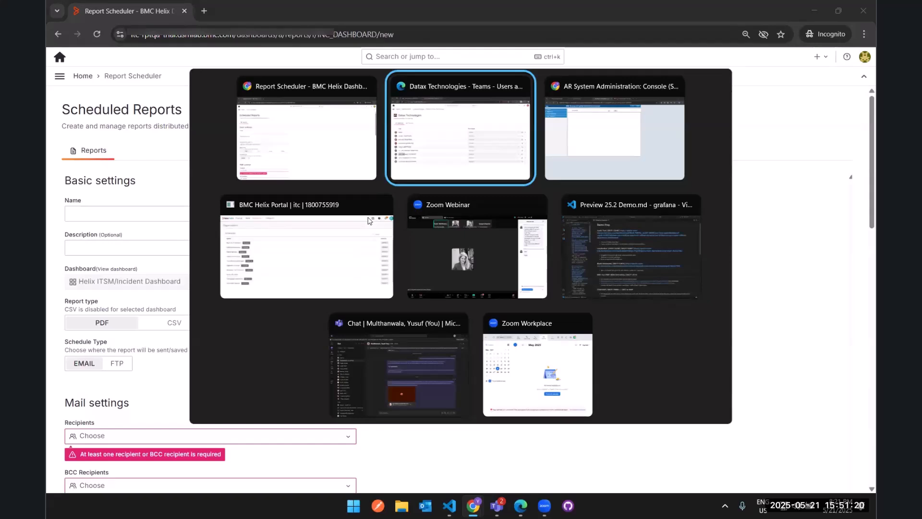
key("alt+Tab")
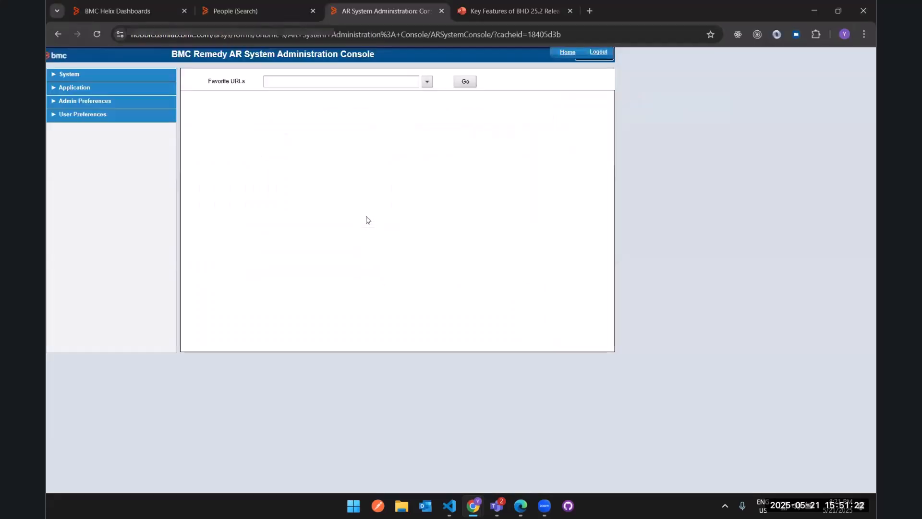
left_click(218, 5)
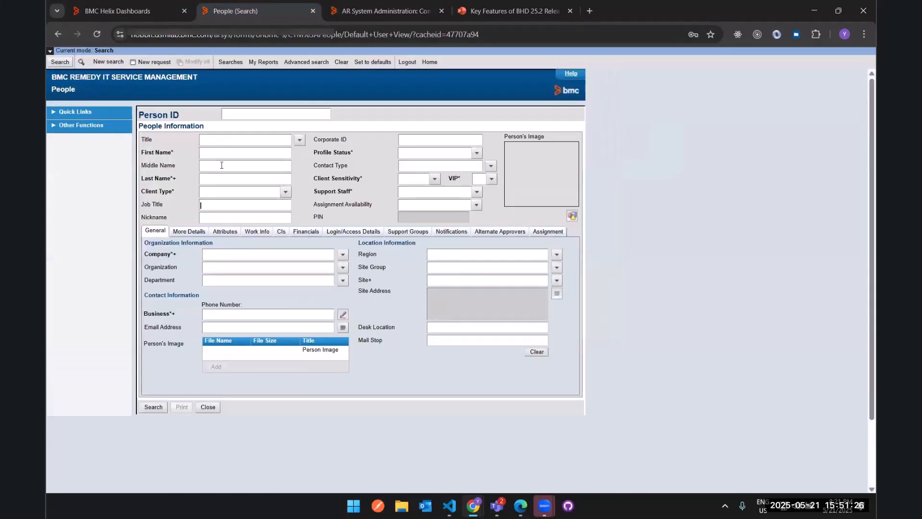
key("alt+Tab")
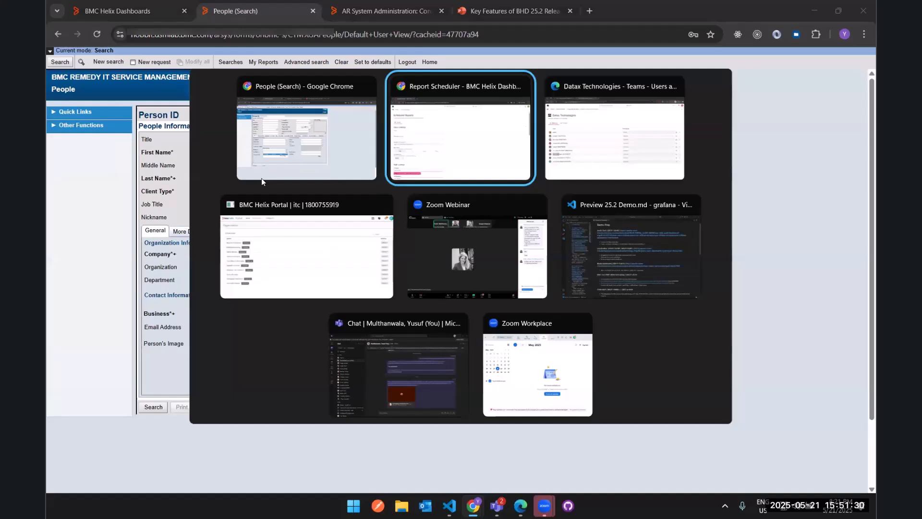
key("alt+Tab")
Copy the second Gigatech Solutions member's user name and paste it into the People form.
left_click(268, 73)
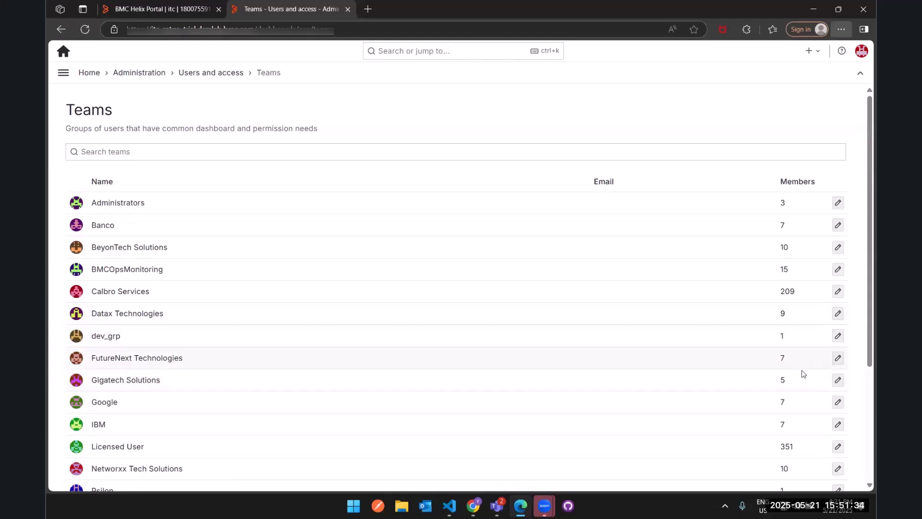
left_click(838, 380)
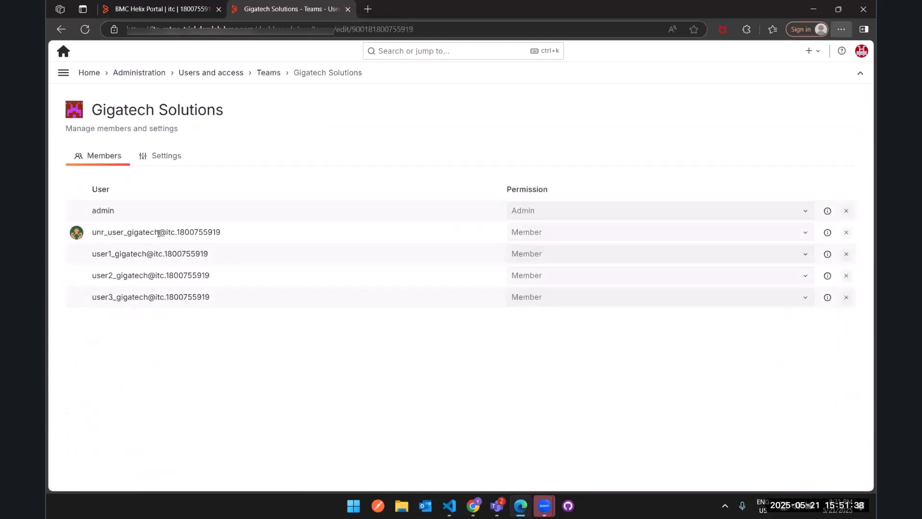
left_click_drag(159, 233, 92, 235)
key("ctrl+c")
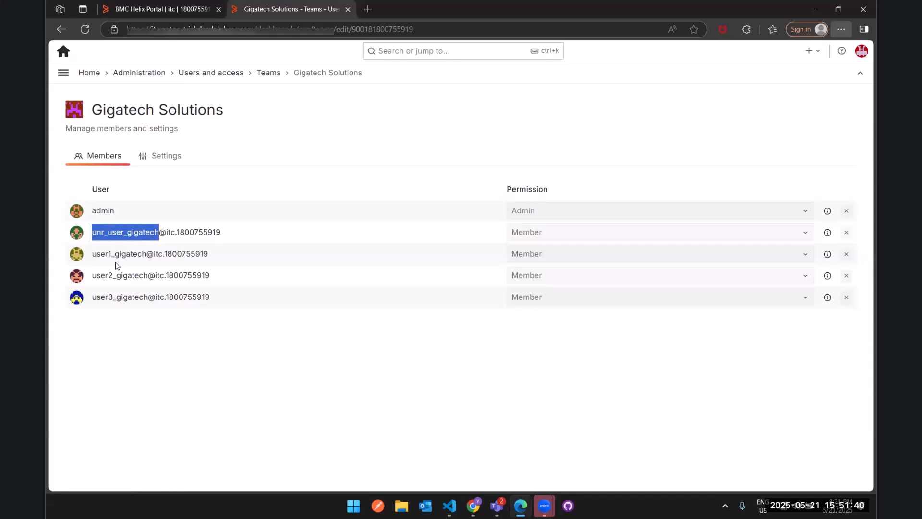
key("alt+Tab")
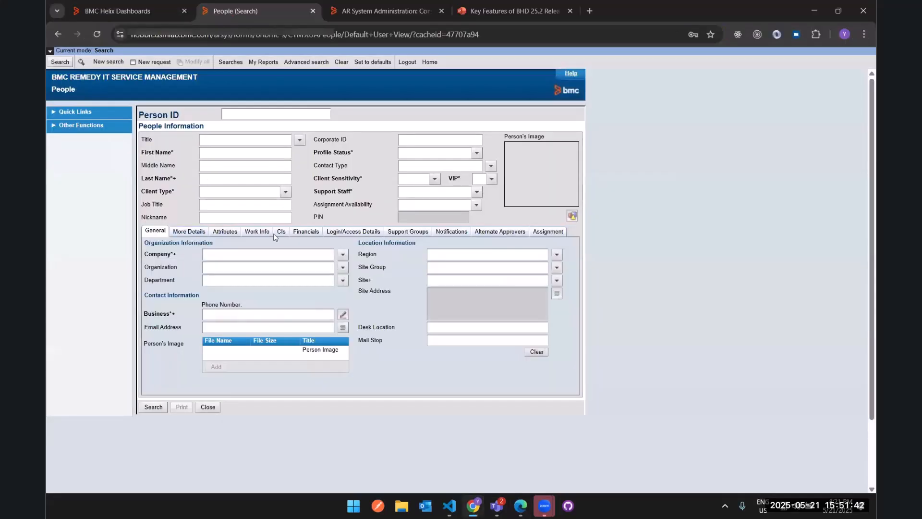
key("ctrl+v")
Start the People search, then sign back into AR System after the session timeout.
left_click(61, 62)
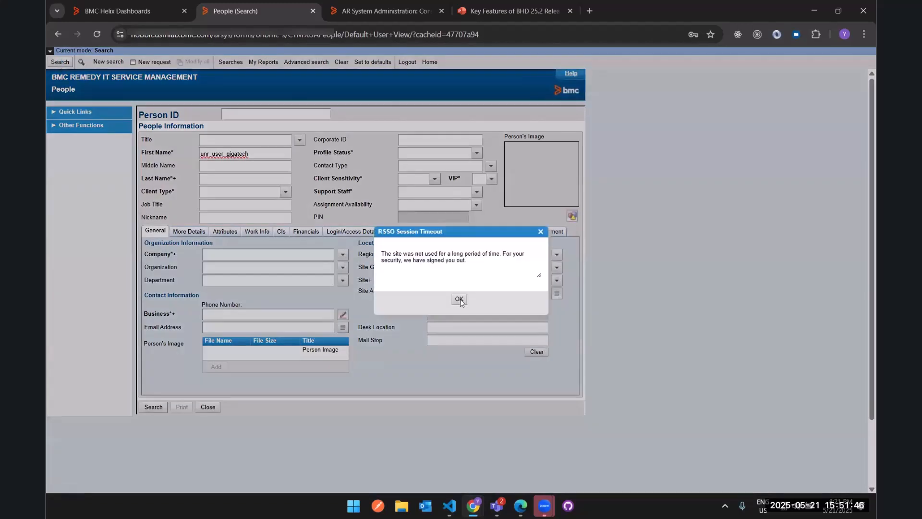
left_click(459, 300)
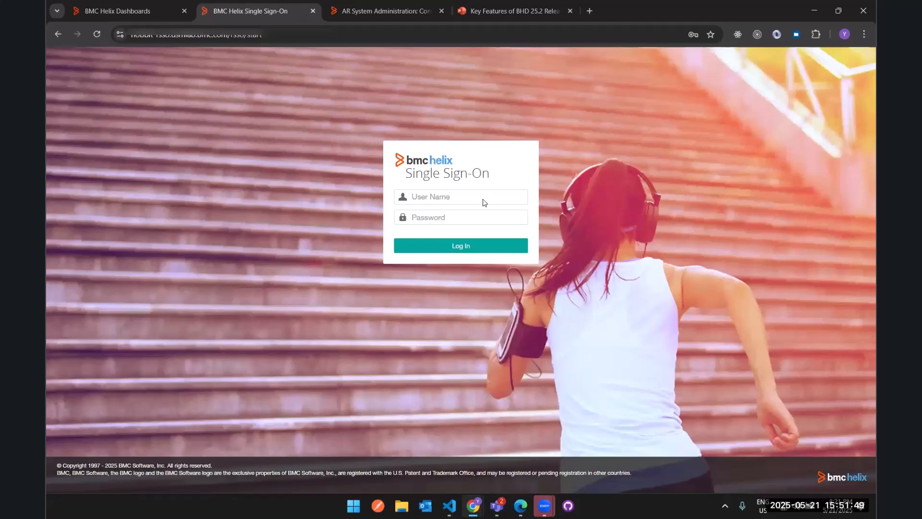
left_click(483, 202)
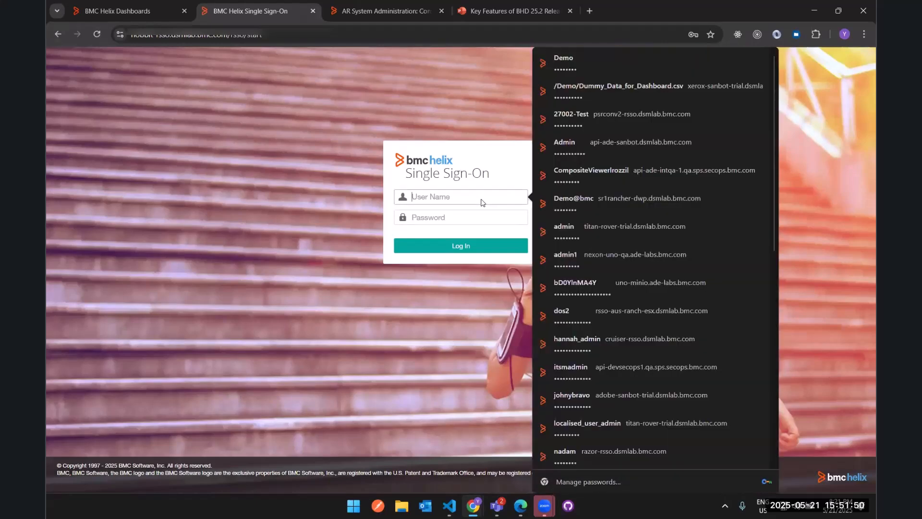
key("Down")
key("Return")
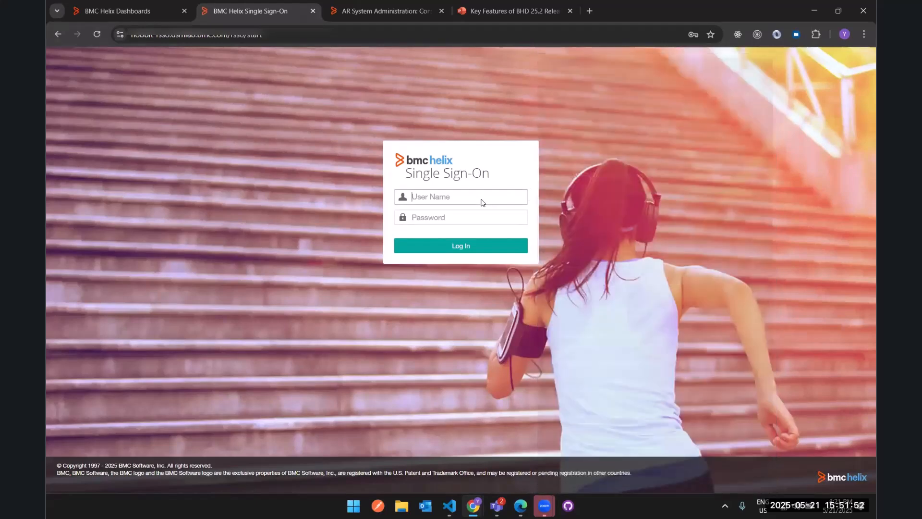
left_click(458, 247)
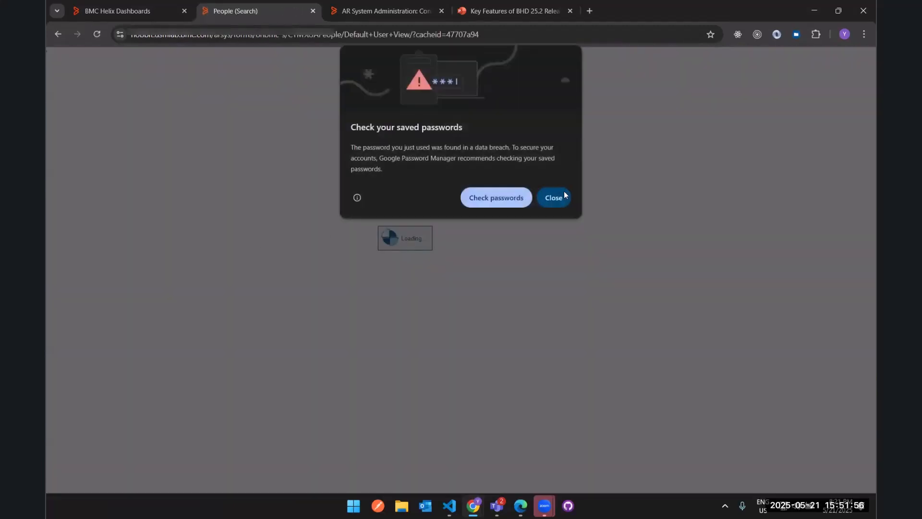
key("Escape")
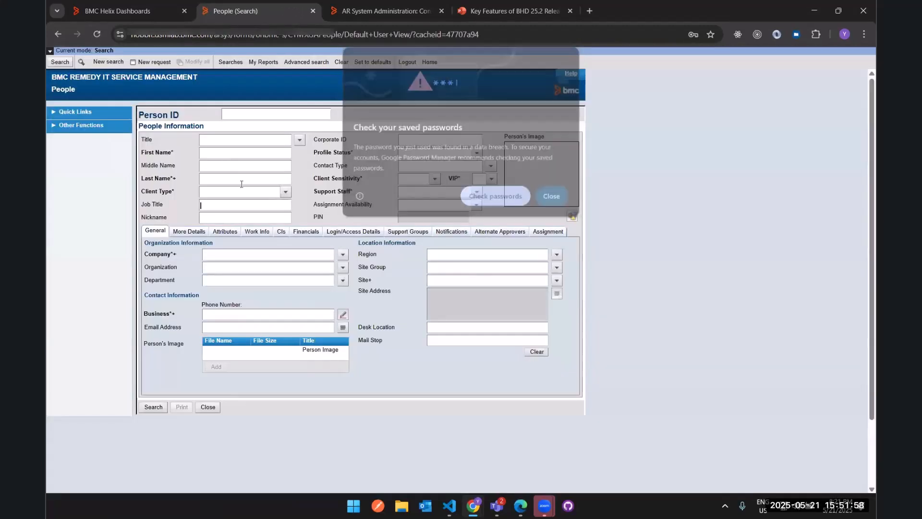
Search the pasted first name again and show its Access Restriction: Gigatech Solutions, Unrestricted Access.
left_click(240, 153)
key("ctrl+v")
left_click(53, 60)
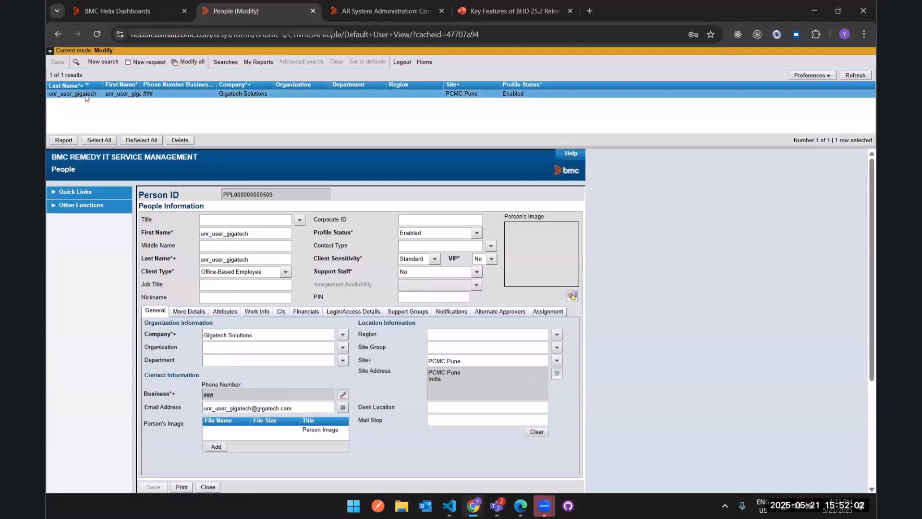
left_click(353, 311)
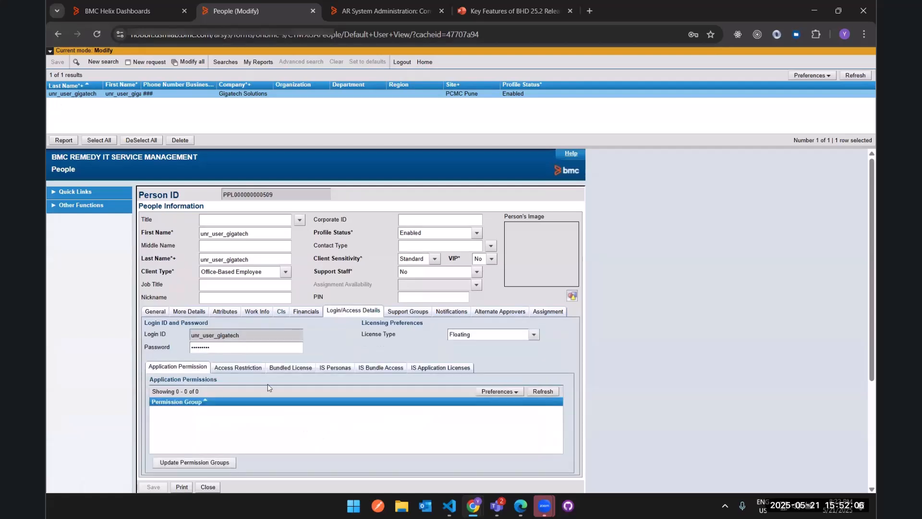
left_click(237, 367)
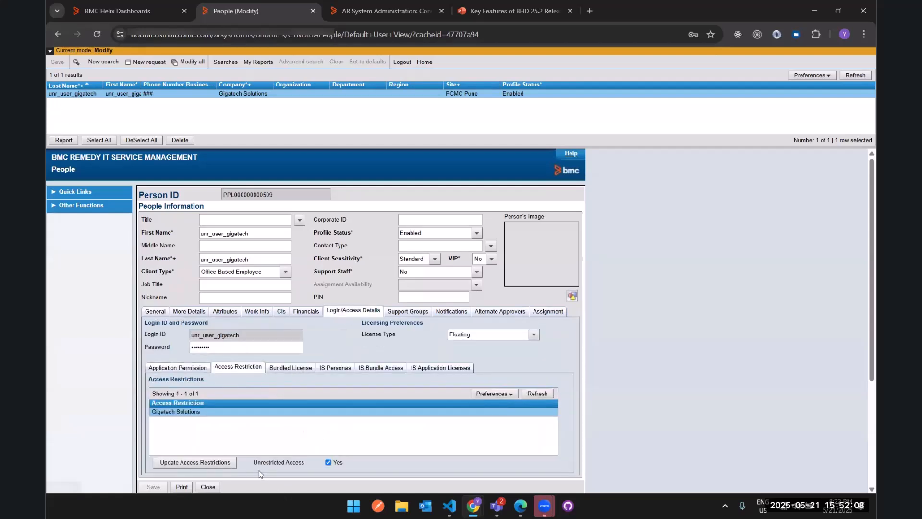
left_click_drag(263, 462, 309, 467)
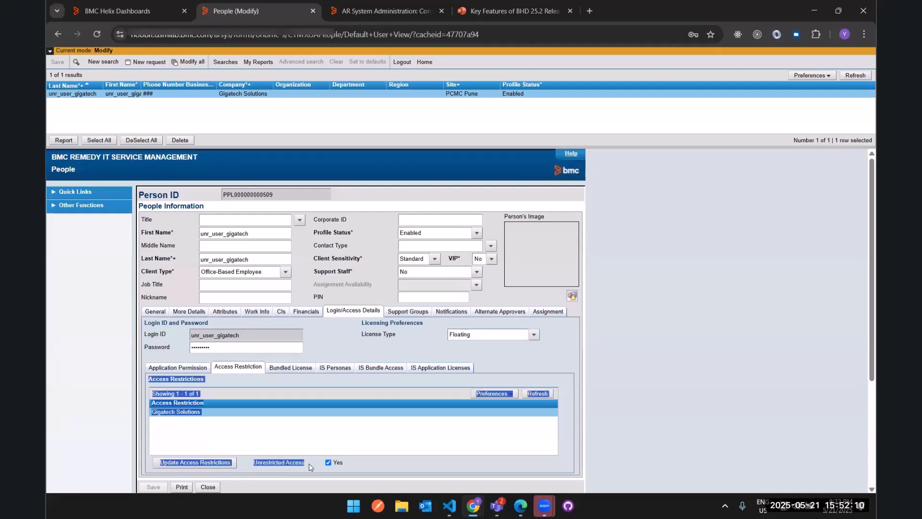
left_click(285, 469)
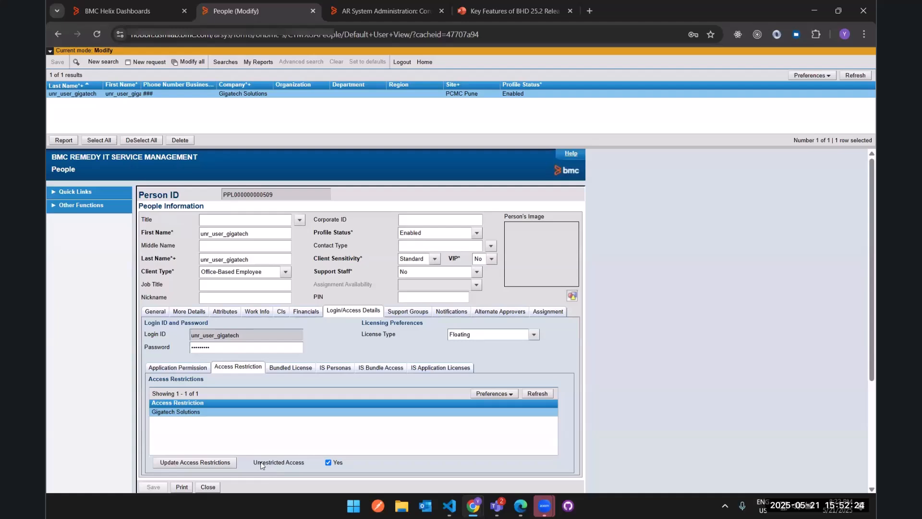
Switch to the Report Scheduler window and sign out of BMC Helix Dashboards.
key("alt+Tab")
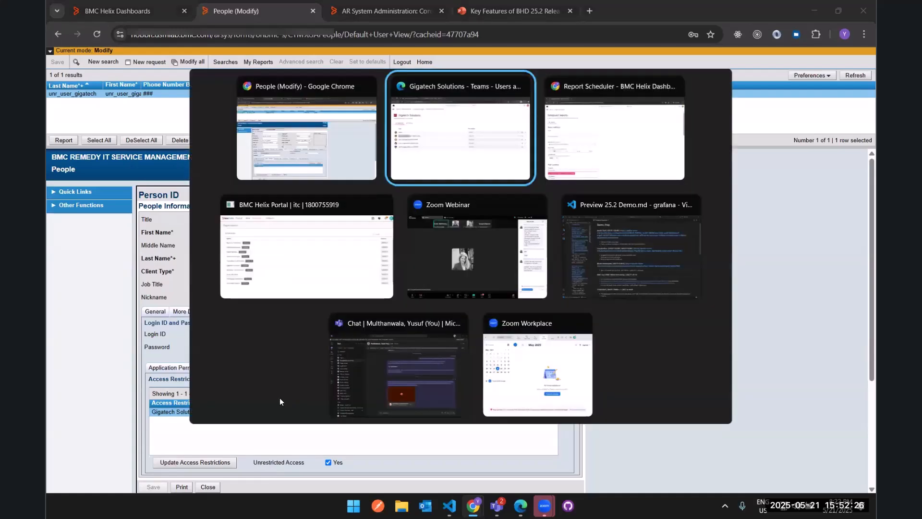
key("alt+Tab")
left_click(863, 61)
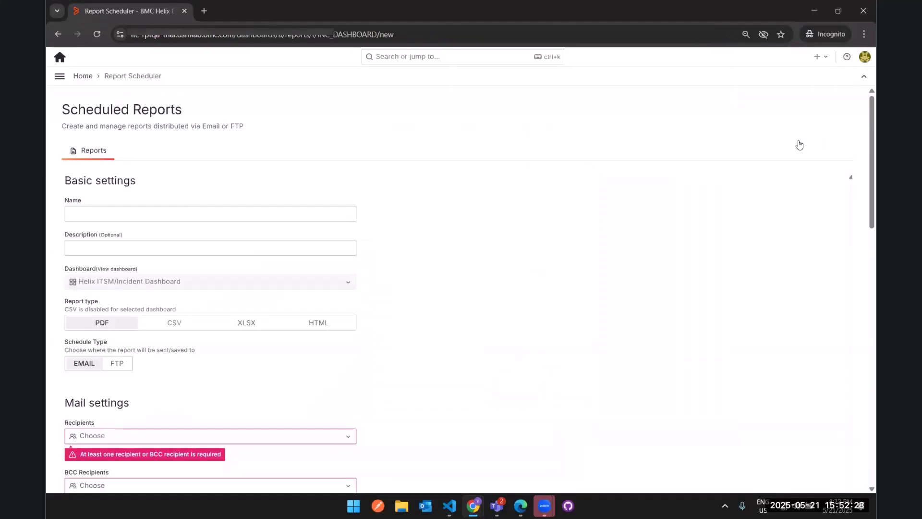
left_click(784, 140)
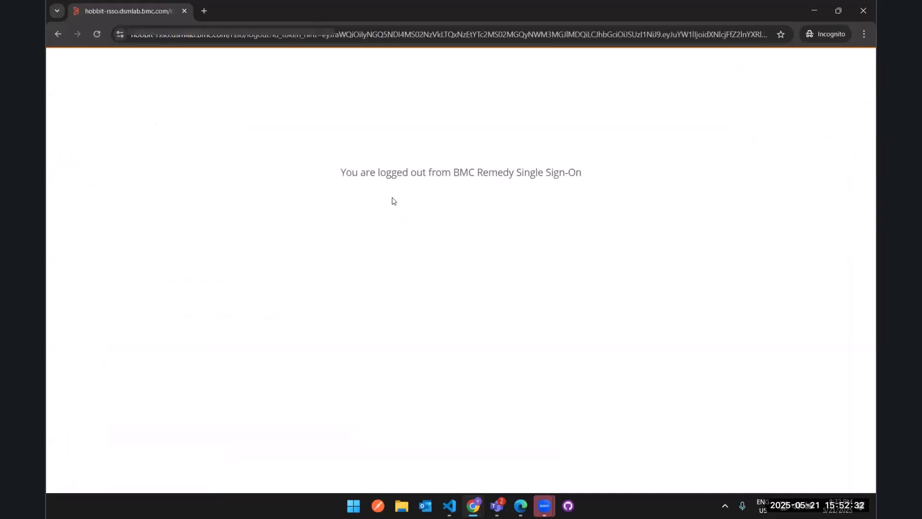
Reopen the BMC Helix Dashboards site and sign in with the saved Gigatech credentials.
key("ctrl+l")
type("itc")
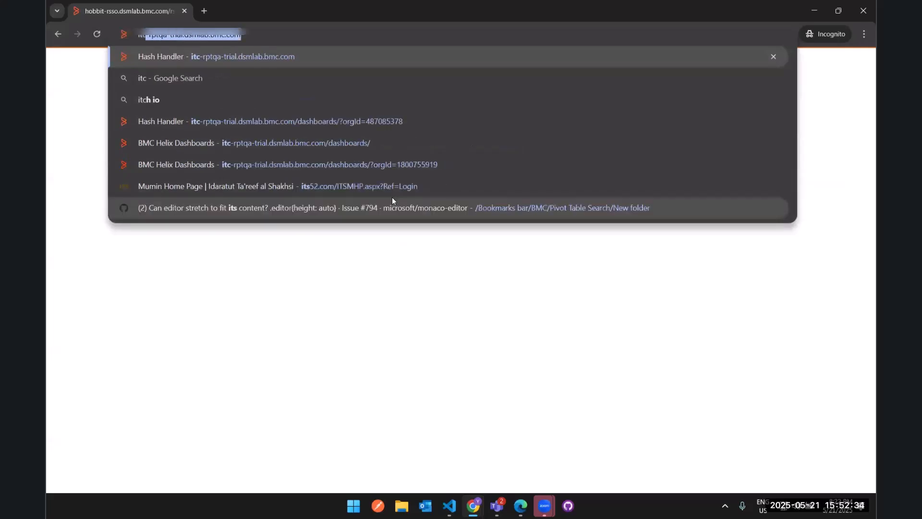
key("Down")
key("Down")
key("Down")
key("Down")
key("Return")
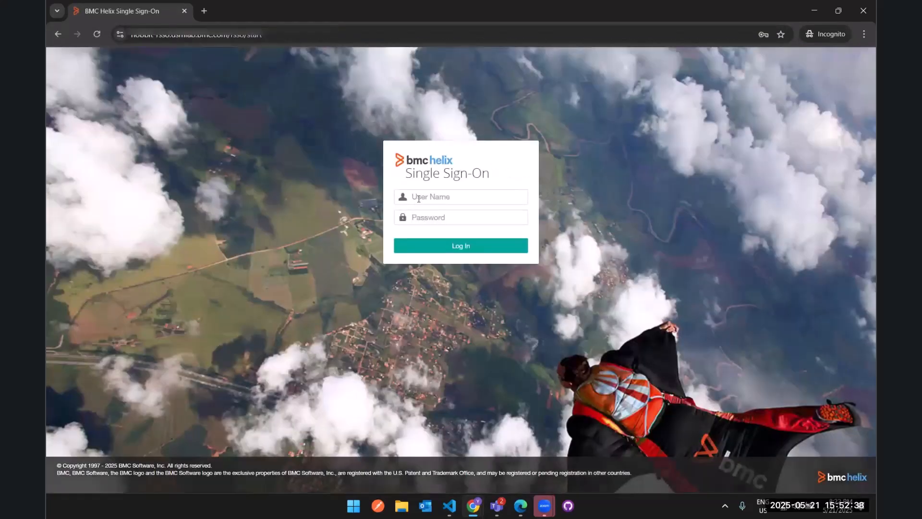
left_click(419, 199)
key("ctrl+v")
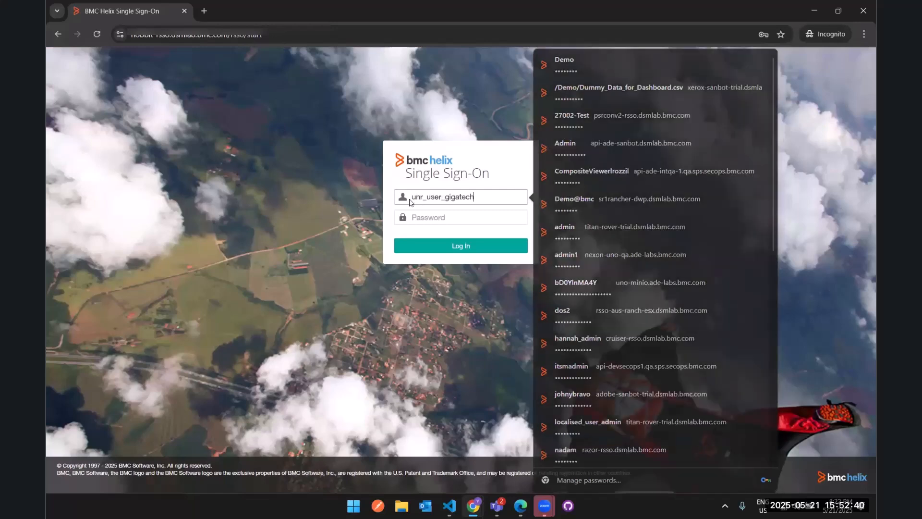
key("Tab")
key("ctrl+v")
key("Return")
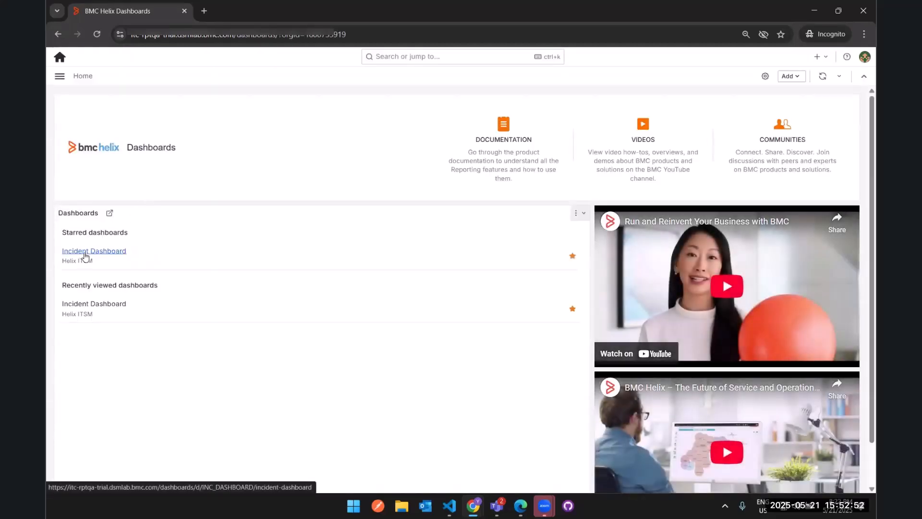
Open the Incident Dashboard, check its company filter and settings, then go to the Dashboards list.
left_click(85, 256)
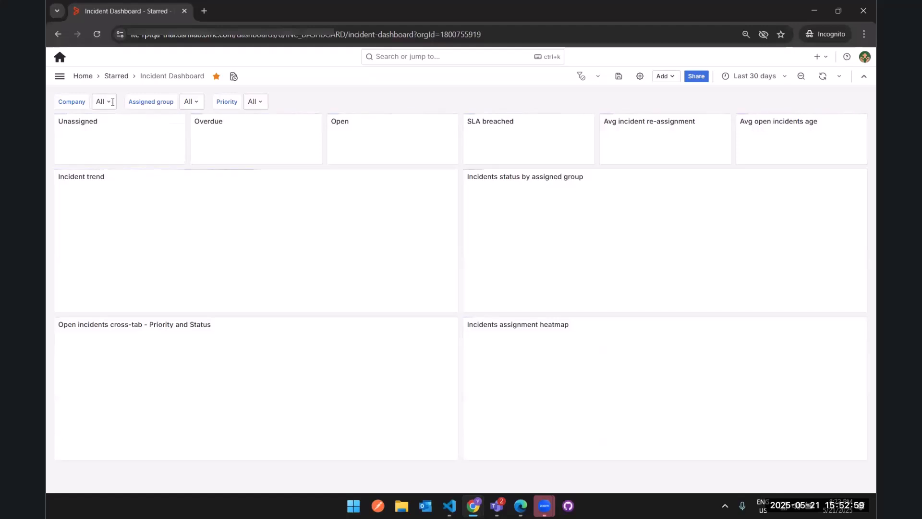
left_click(103, 101)
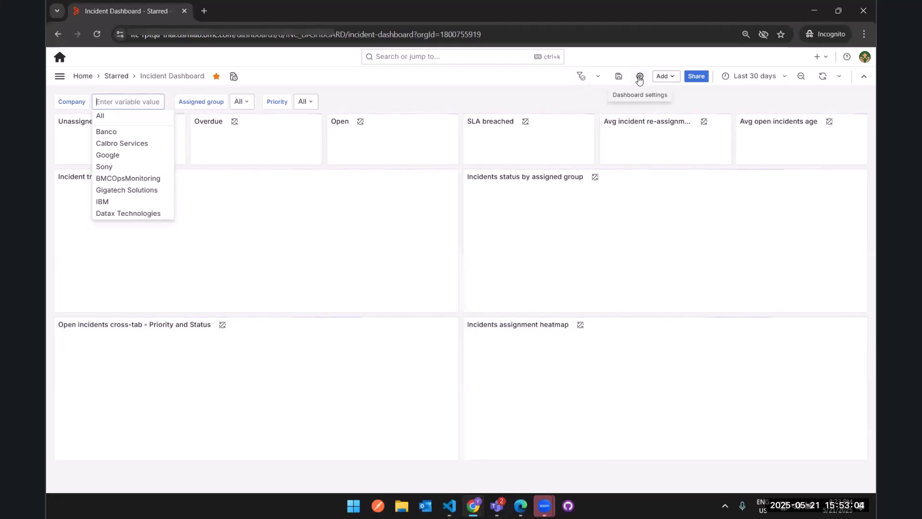
left_click(59, 76)
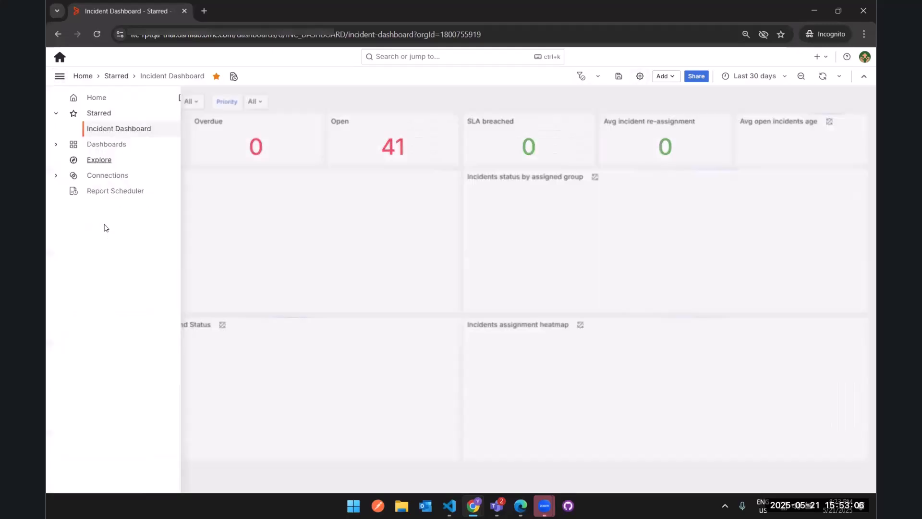
left_click(640, 77)
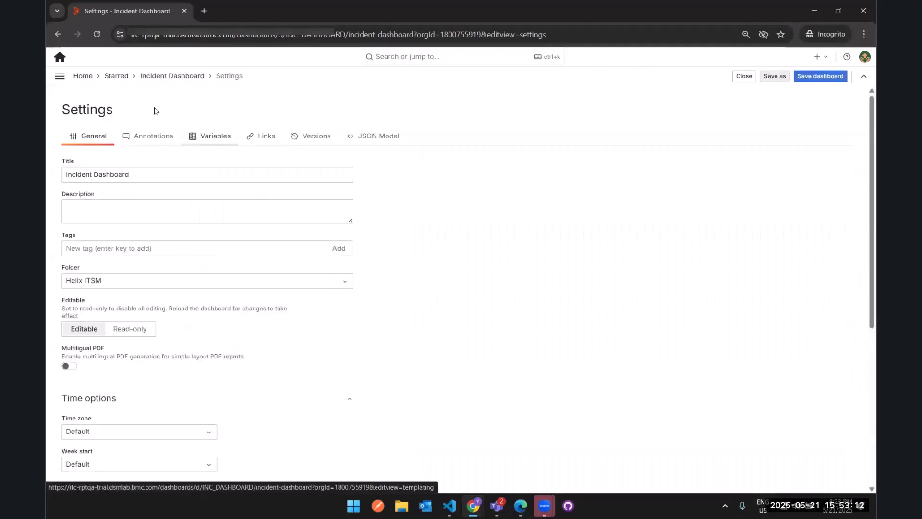
left_click(59, 76)
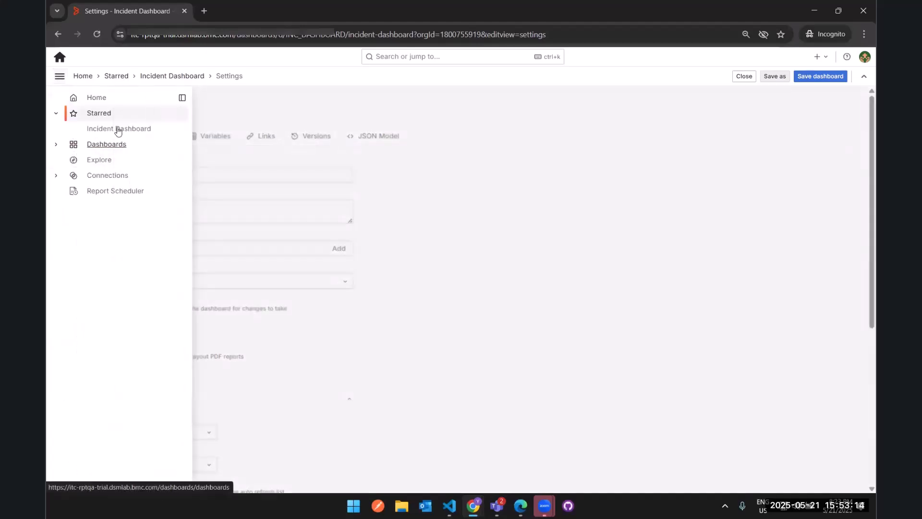
left_click(117, 145)
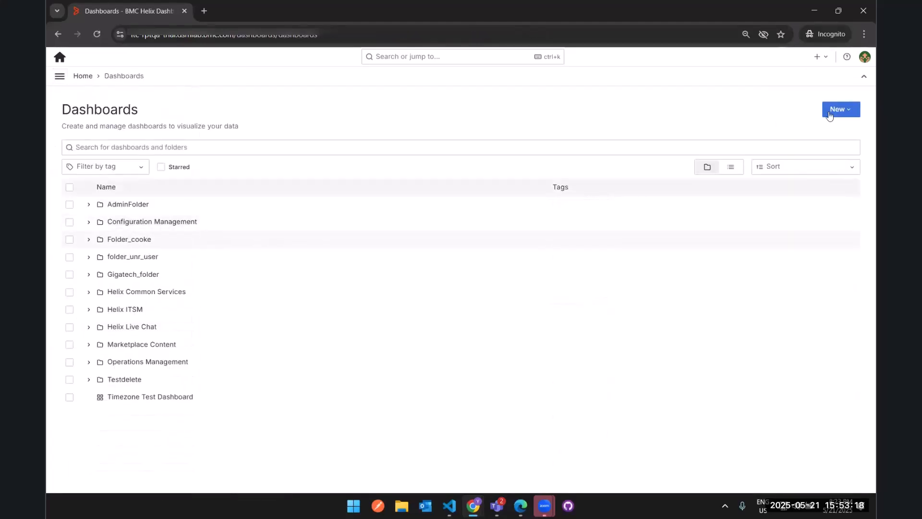
Create a new folder named Demo.
left_click(841, 109)
left_click(830, 144)
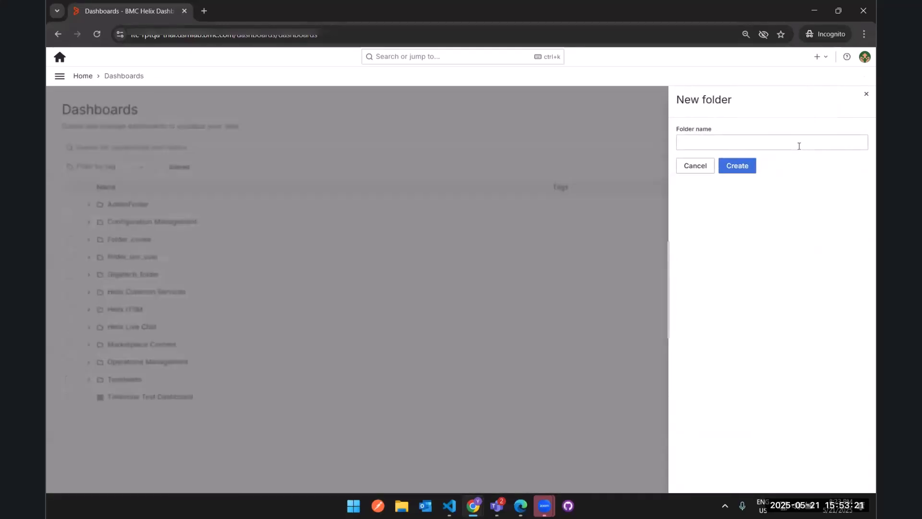
left_click(799, 146)
type("D")
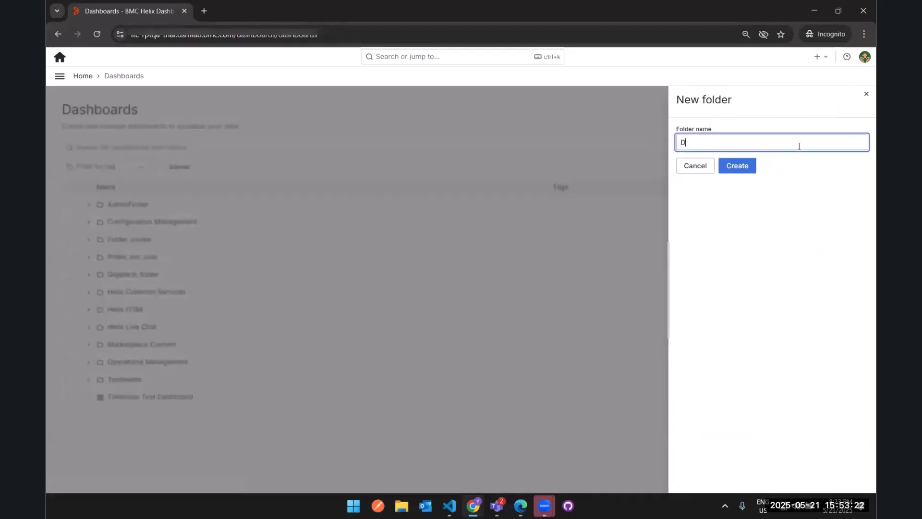
key("Tab")
key("Tab")
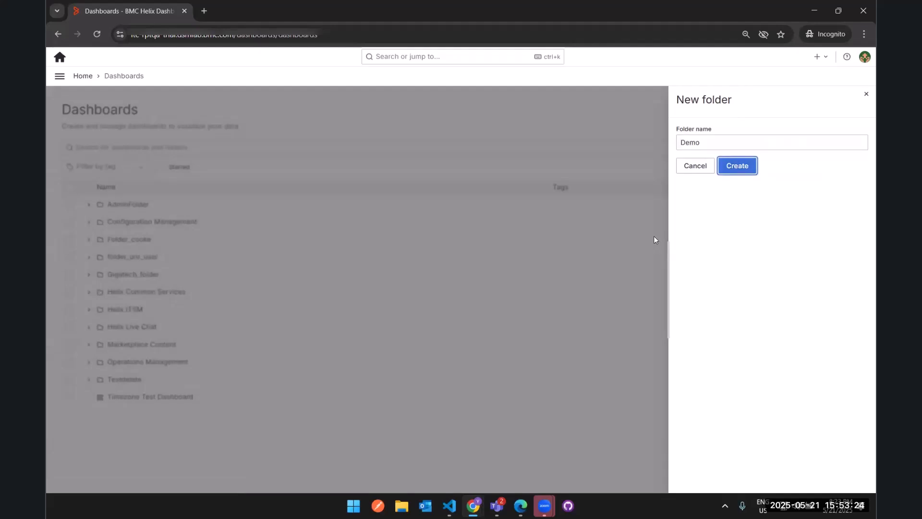
left_click(744, 171)
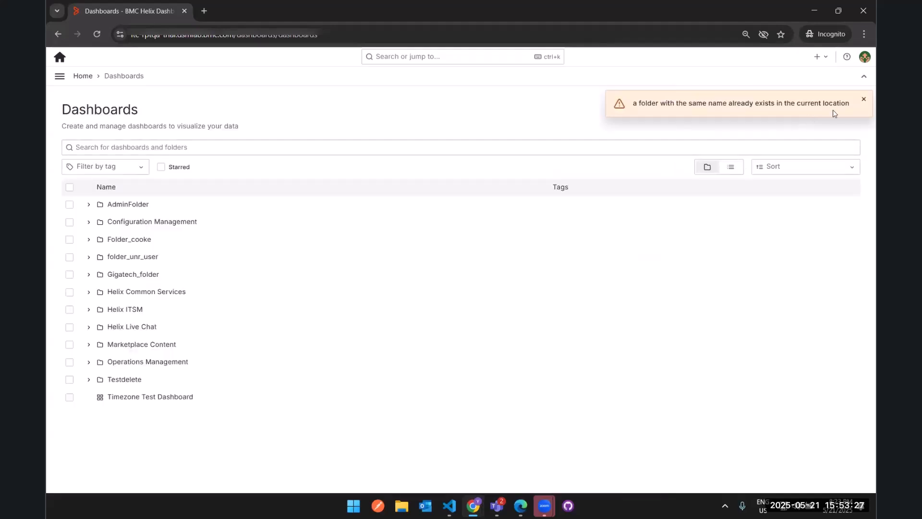
Dismiss the duplicate-name, folder-created and missing-permissions notifications.
left_click(863, 100)
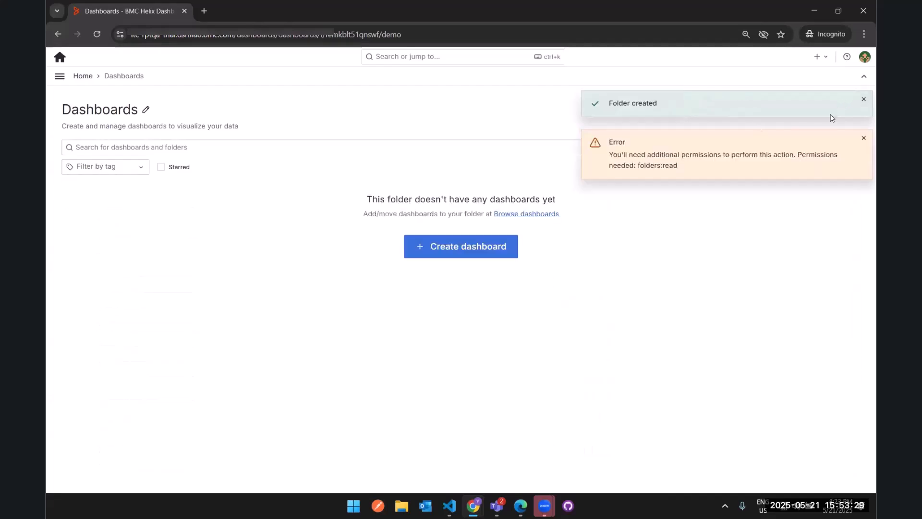
left_click(863, 100)
left_click(863, 99)
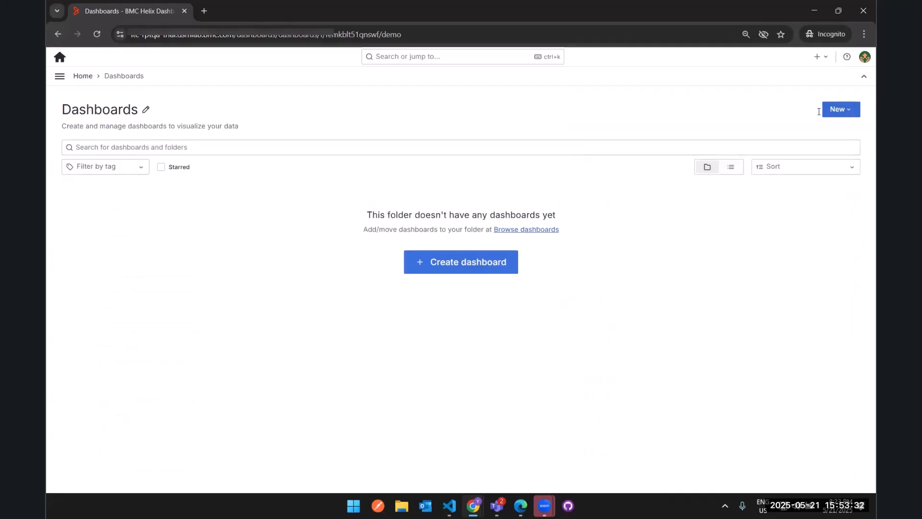
left_click(62, 76)
From the dashboards list, create another folder named 'Demo folder'.
left_click(98, 144)
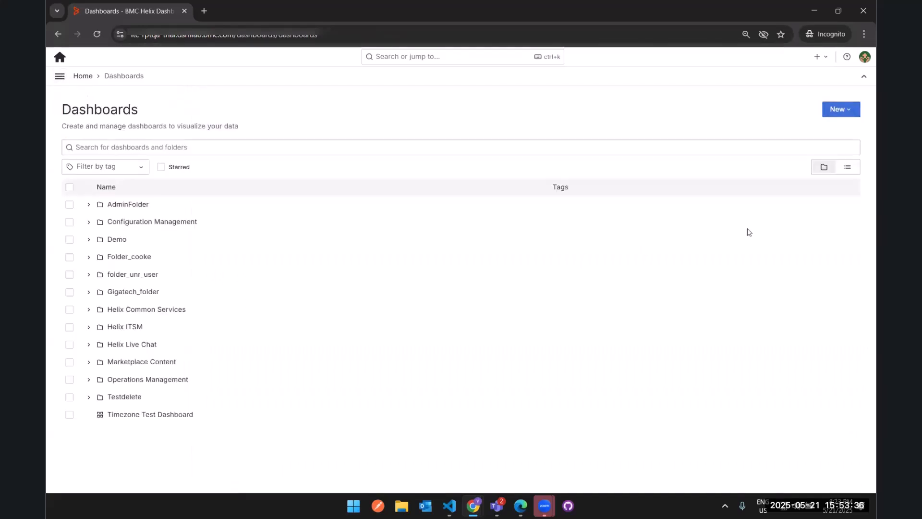
left_click(851, 110)
left_click(831, 146)
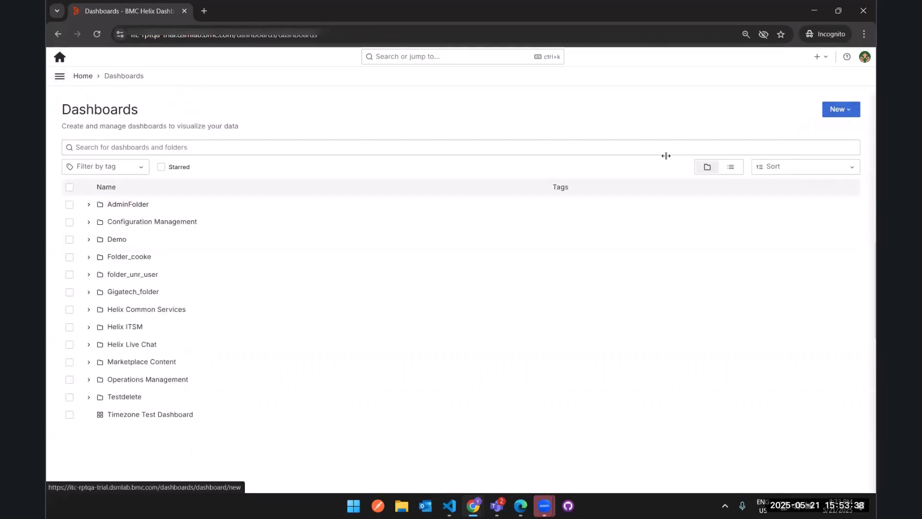
type("Demo folder")
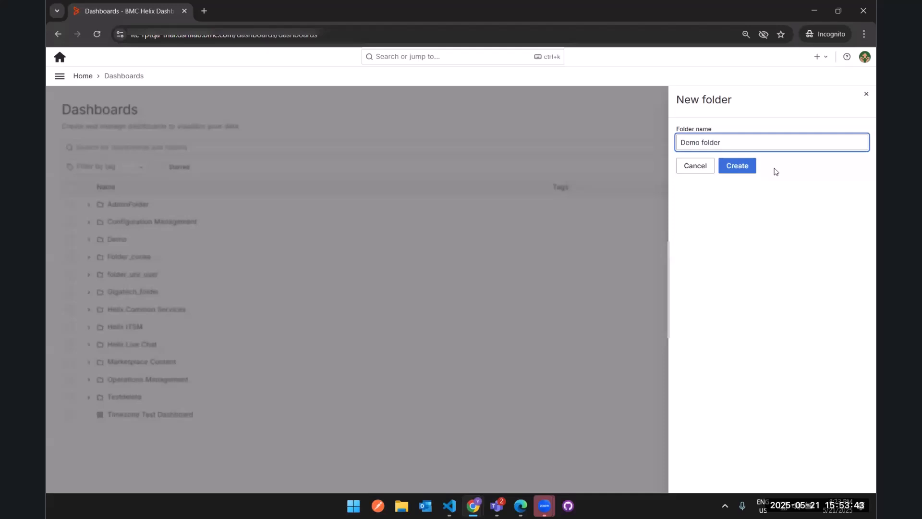
left_click(727, 169)
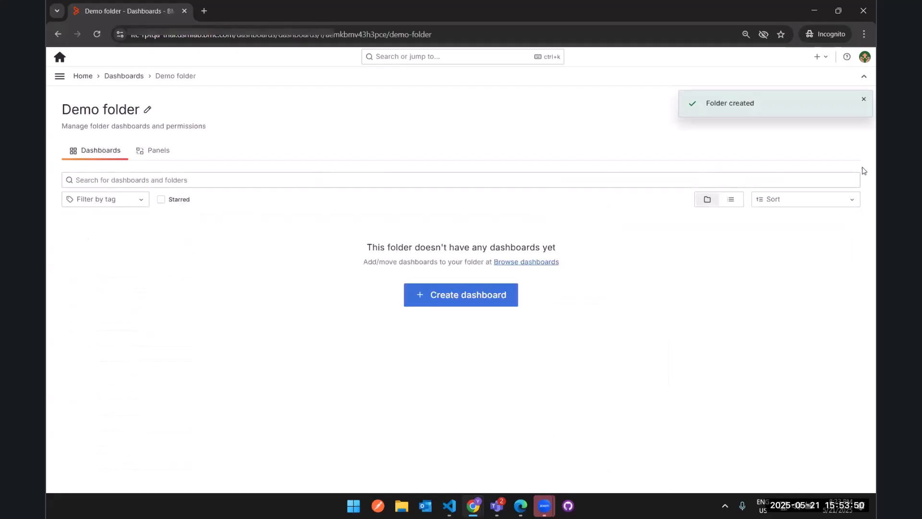
left_click(787, 114)
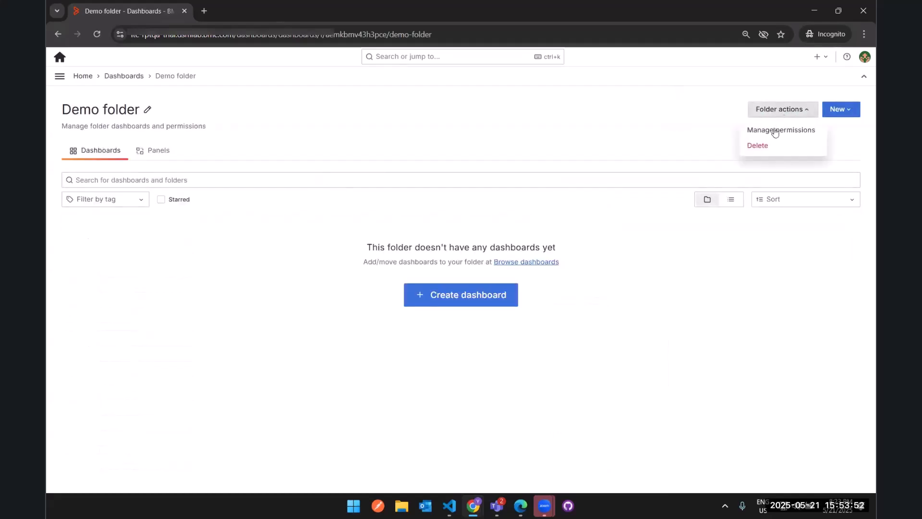
left_click(776, 128)
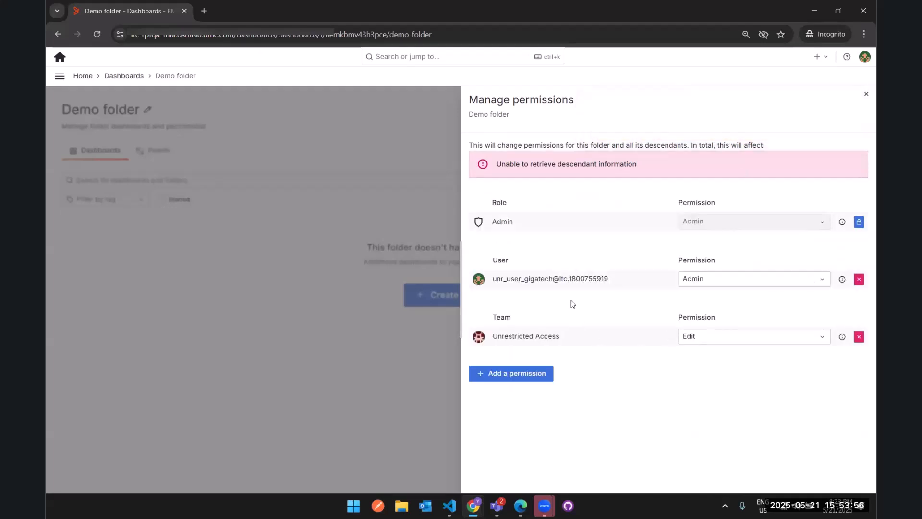
left_click(514, 377)
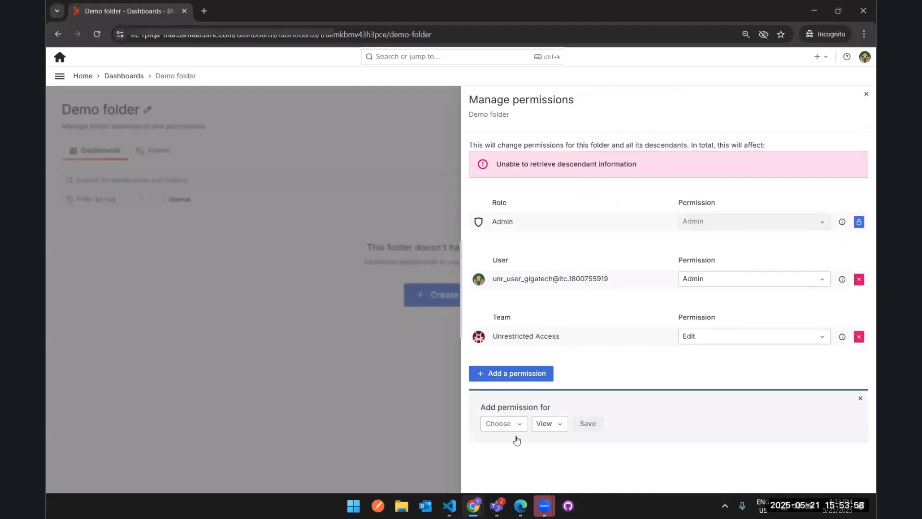
left_click(509, 424)
left_click(514, 456)
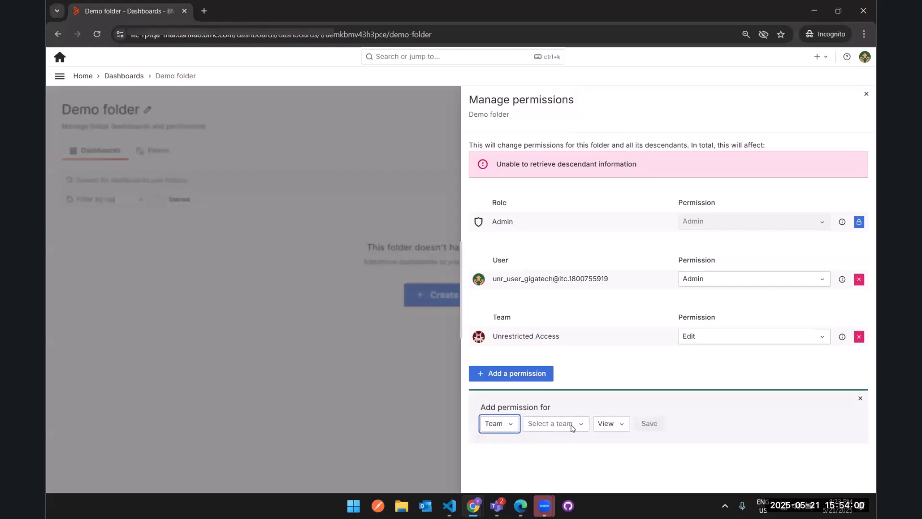
left_click(571, 425)
scroll(588, 301, "down", 5)
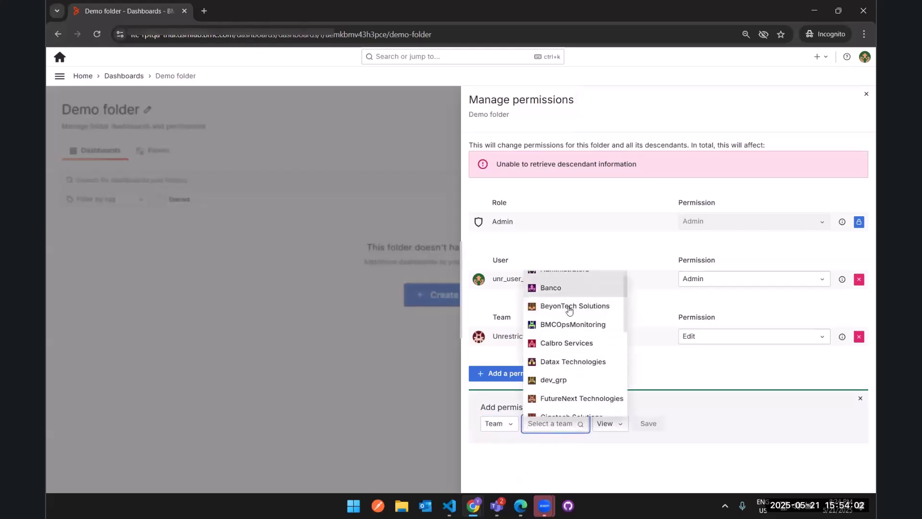
scroll(584, 306, "down", 2)
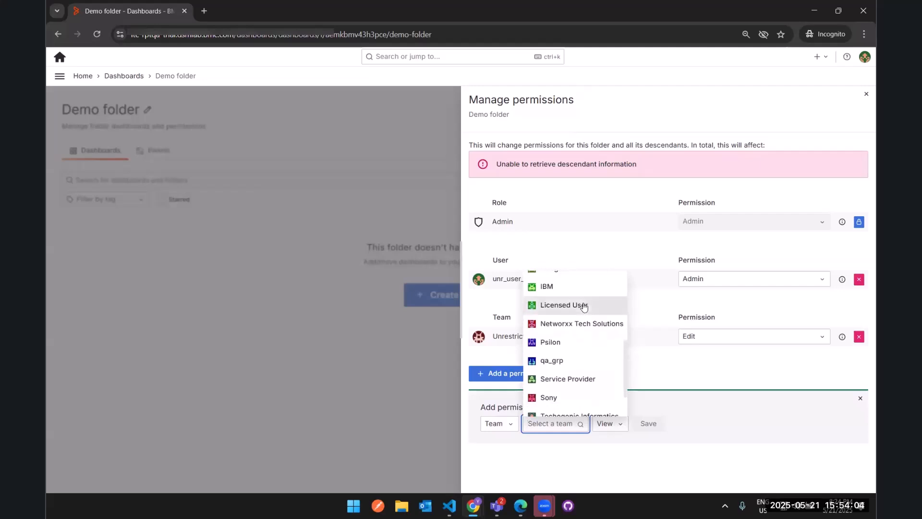
scroll(583, 315, "up", 7)
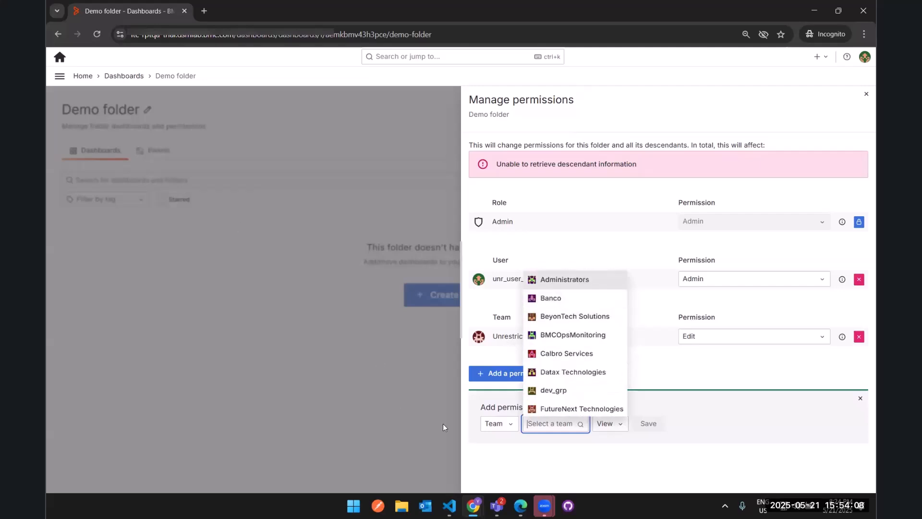
left_click(498, 425)
left_click(498, 424)
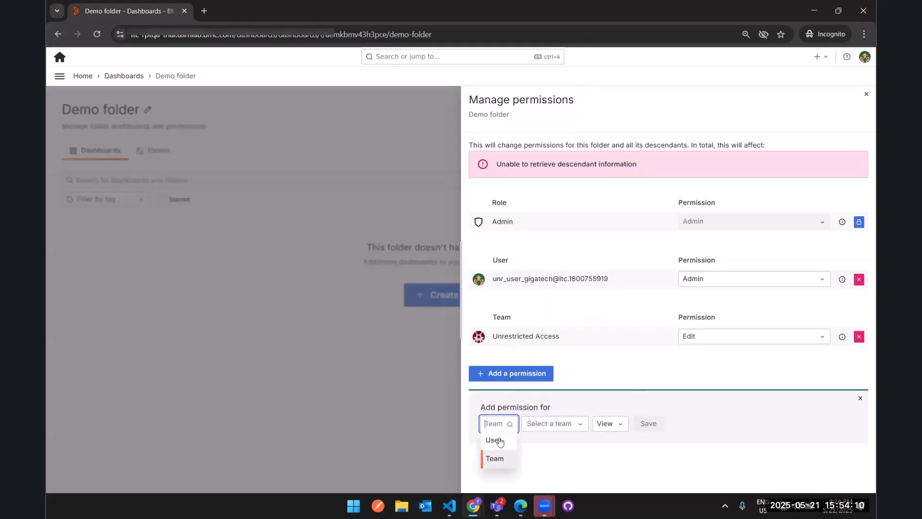
left_click(494, 437)
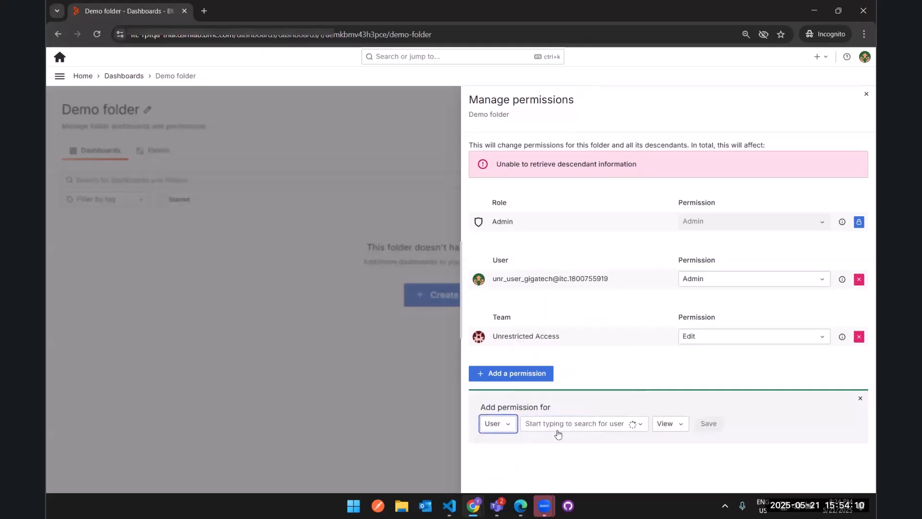
left_click(585, 427)
scroll(642, 372, "down", 3)
scroll(641, 372, "down", 5)
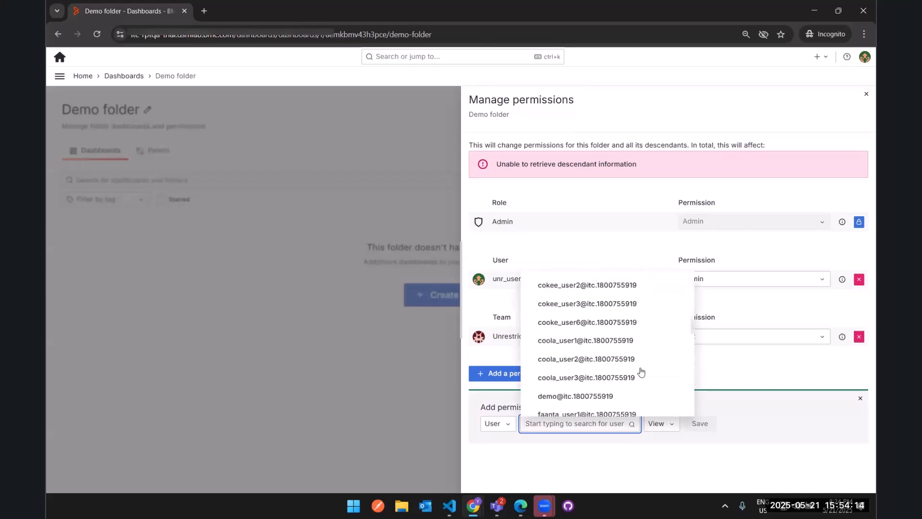
scroll(639, 373, "up", 2)
type("giga")
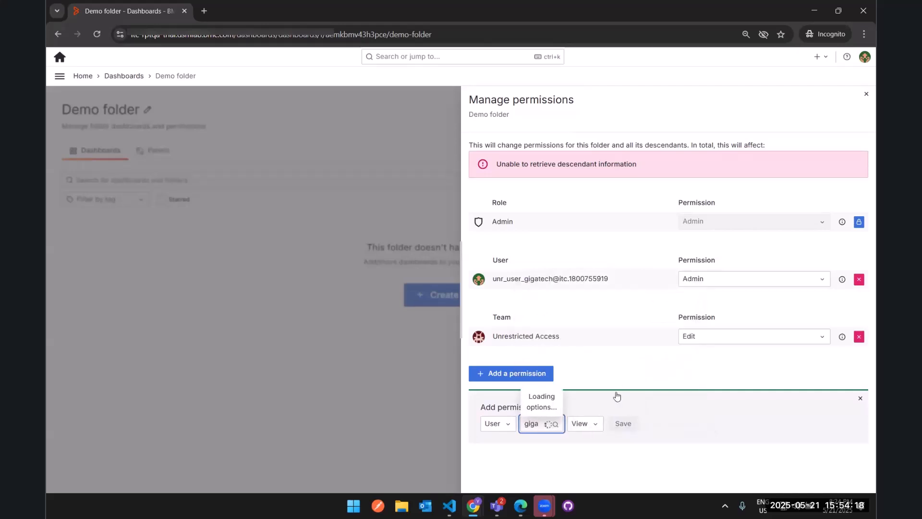
scroll(643, 327, "down", 2)
scroll(649, 334, "down", 5)
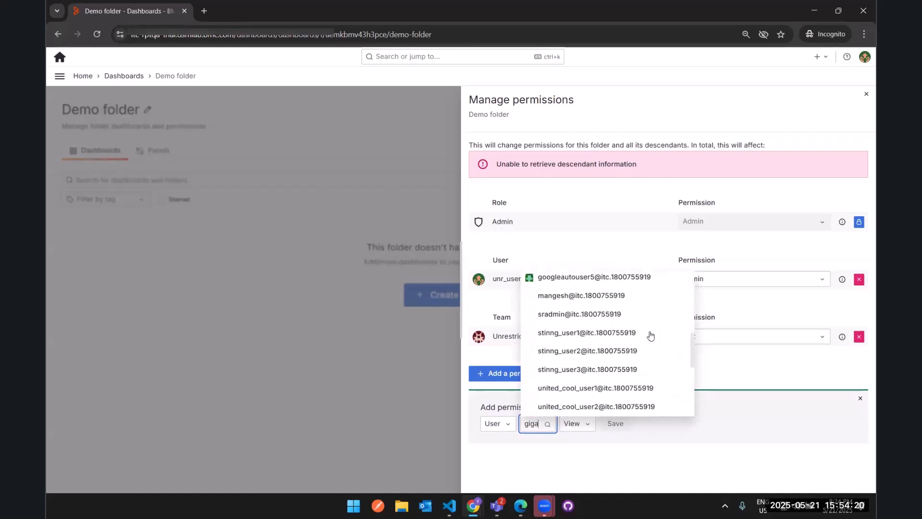
scroll(648, 334, "up", 2)
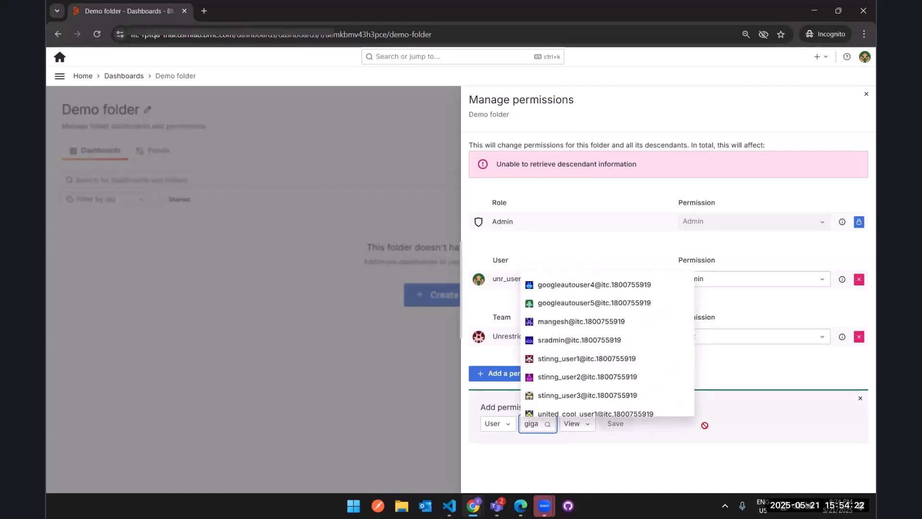
key("Escape")
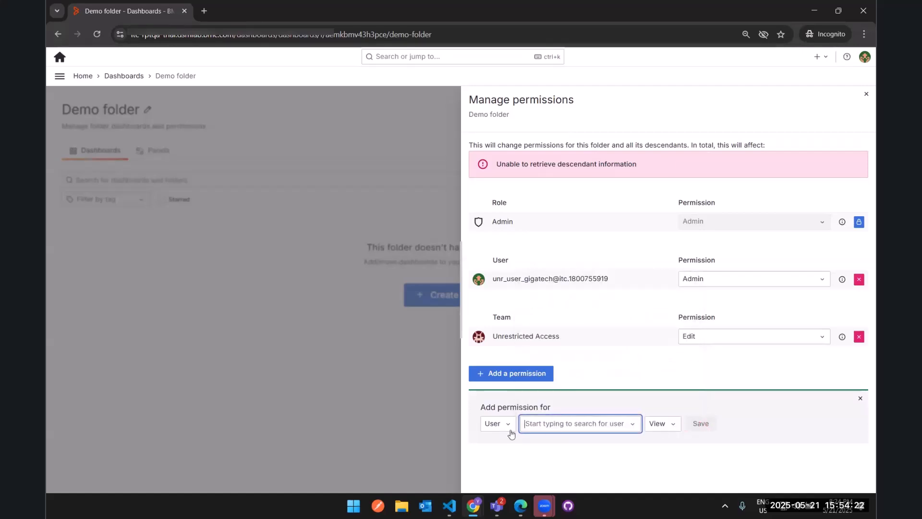
left_click(866, 93)
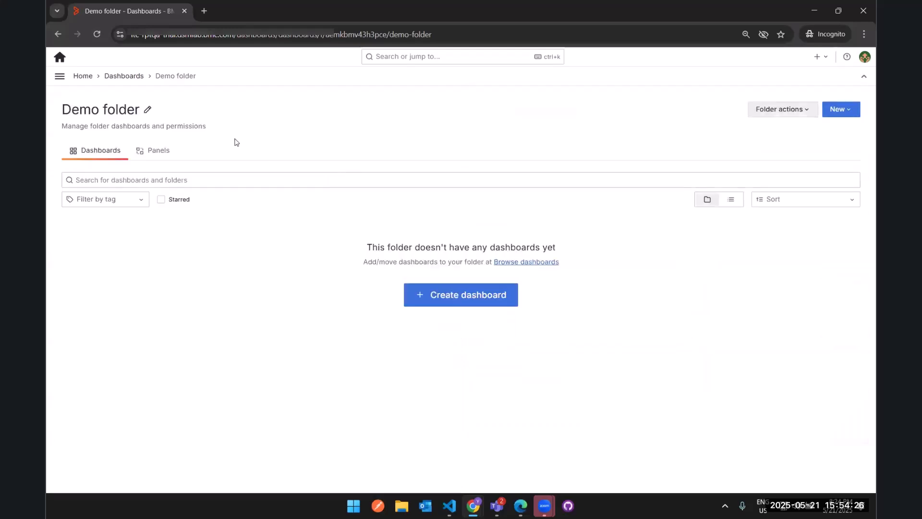